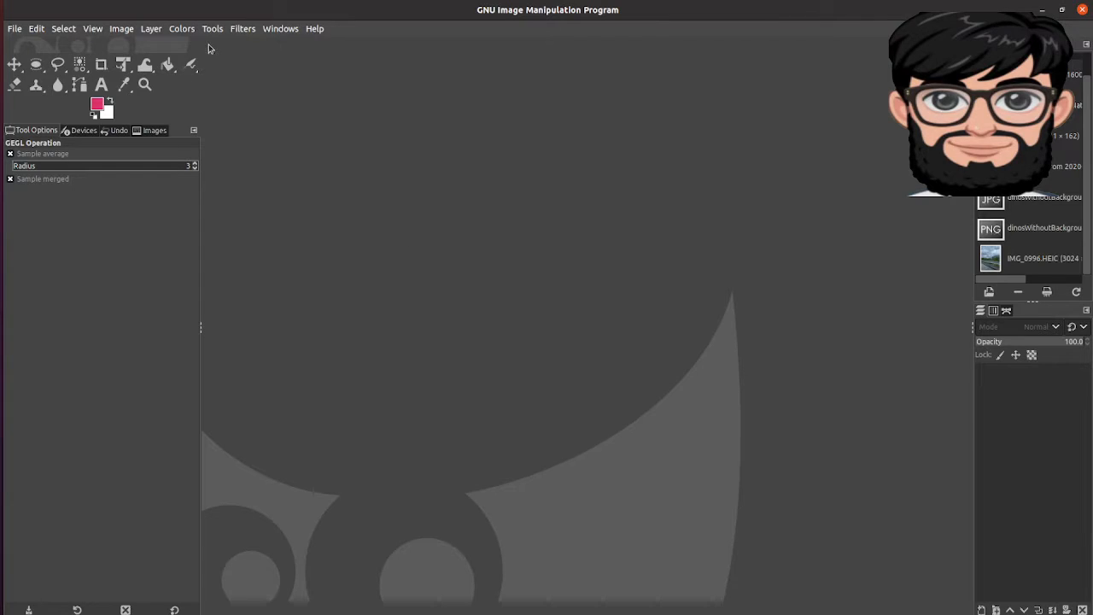
pyautogui.click(184, 31)
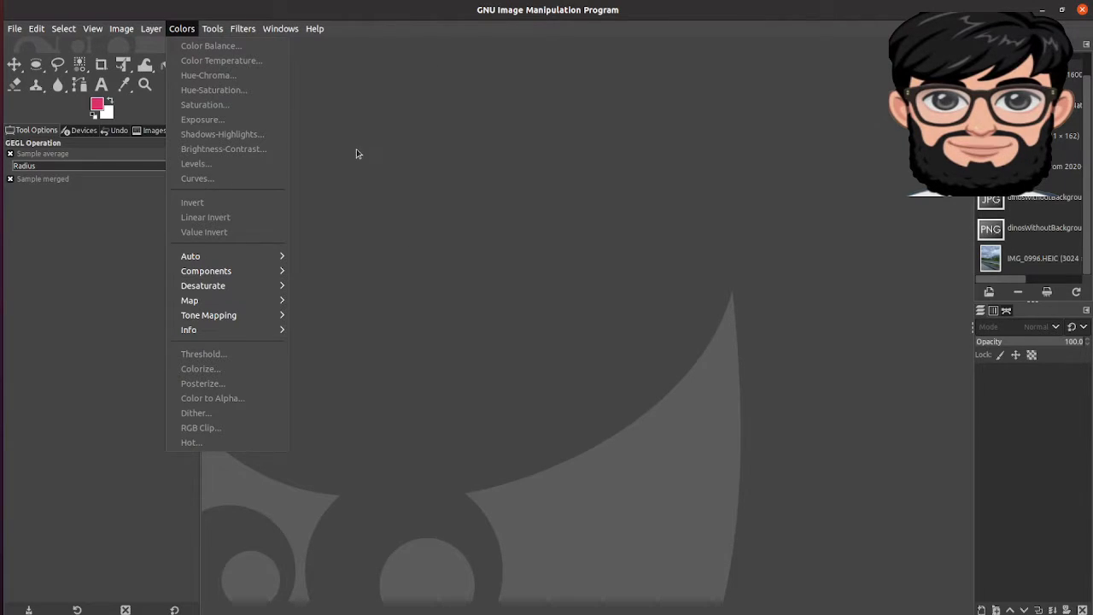
pyautogui.click(441, 185)
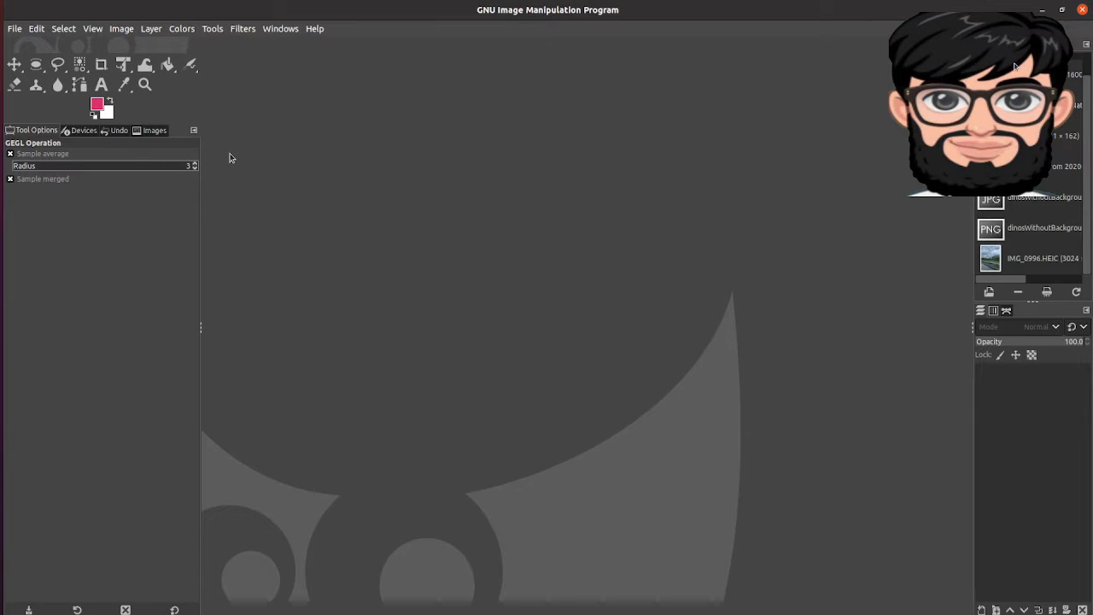
pyautogui.click(17, 31)
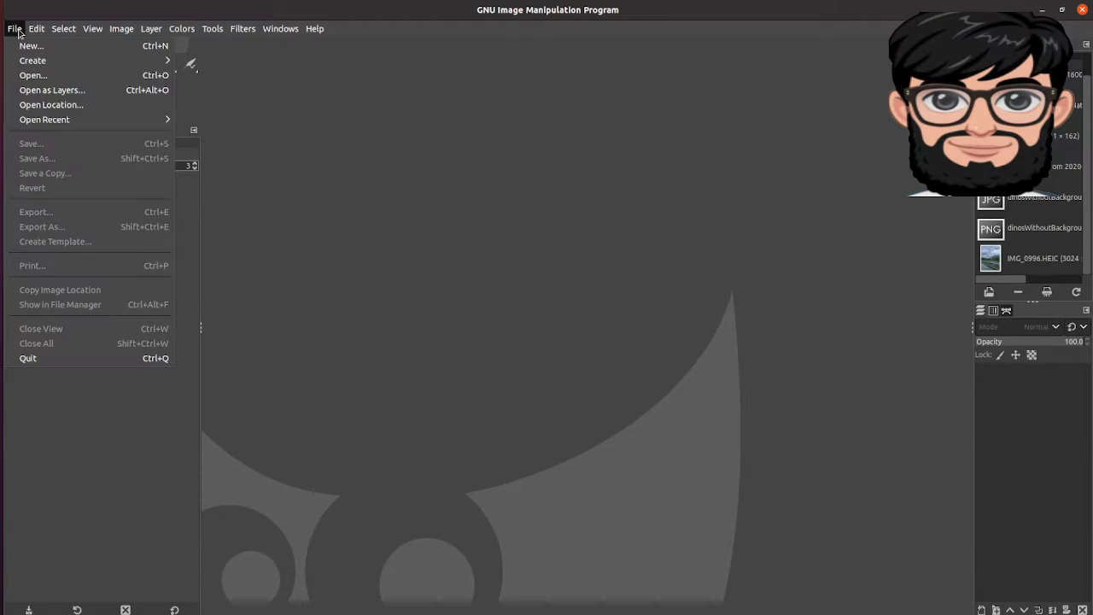
pyautogui.moveTo(180, 30)
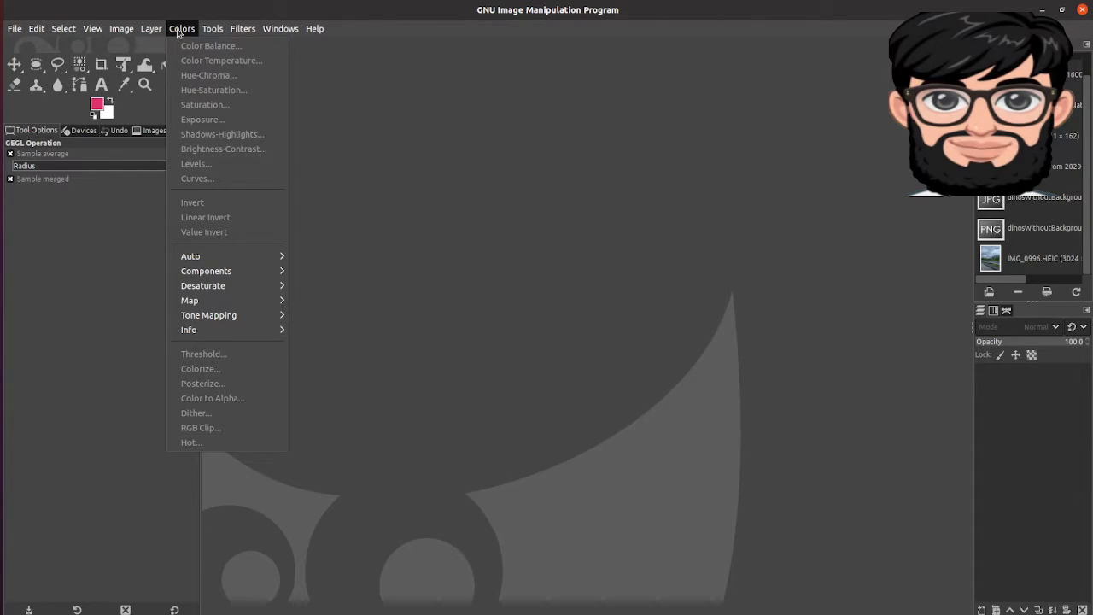
pyautogui.moveTo(121, 29)
pyautogui.click(450, 167)
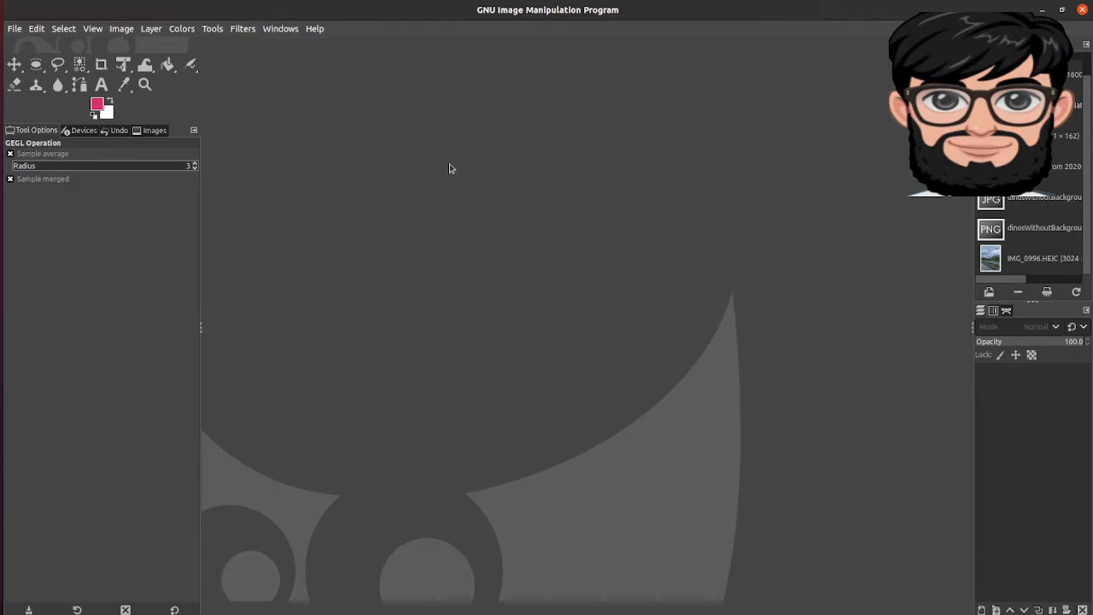
# - Open the image dinos.jpeg from the recently used files
pyautogui.click(16, 29)
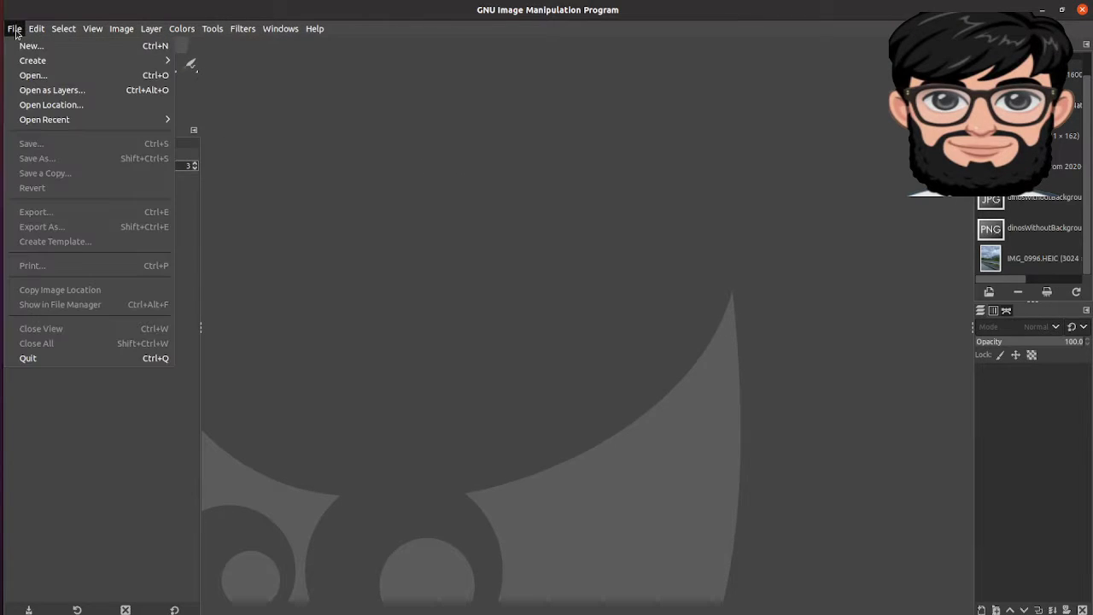
pyautogui.click(37, 79)
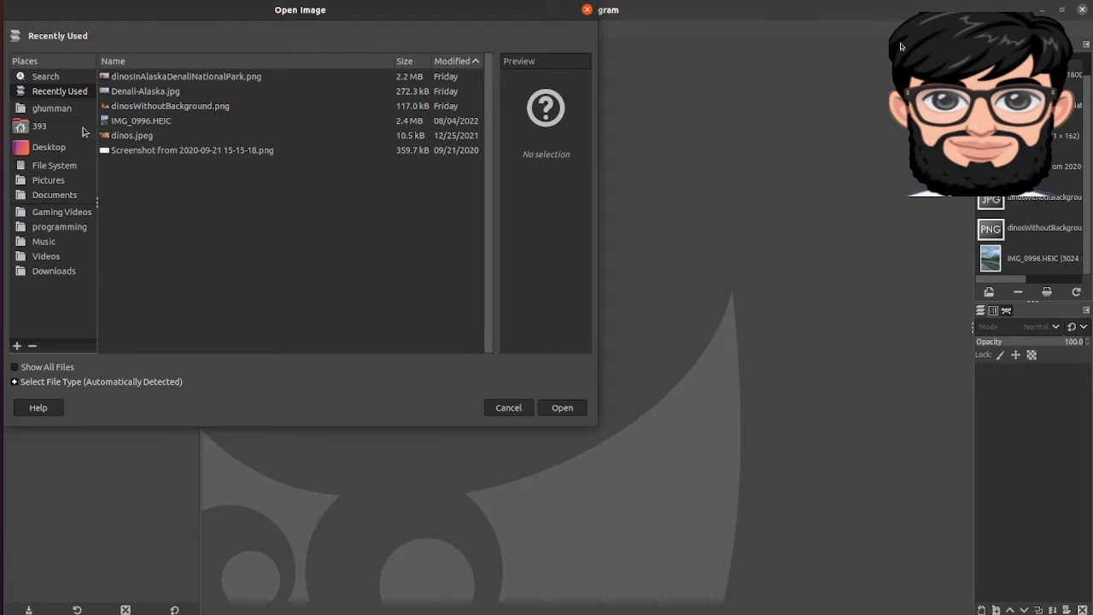
pyautogui.click(127, 137)
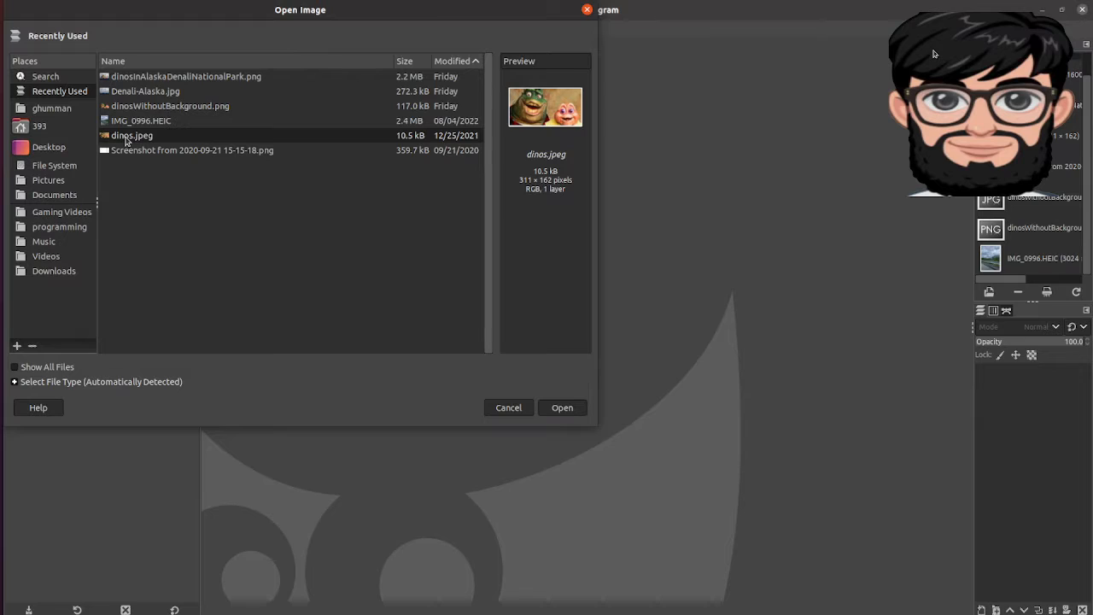
pyautogui.doubleClick(128, 139)
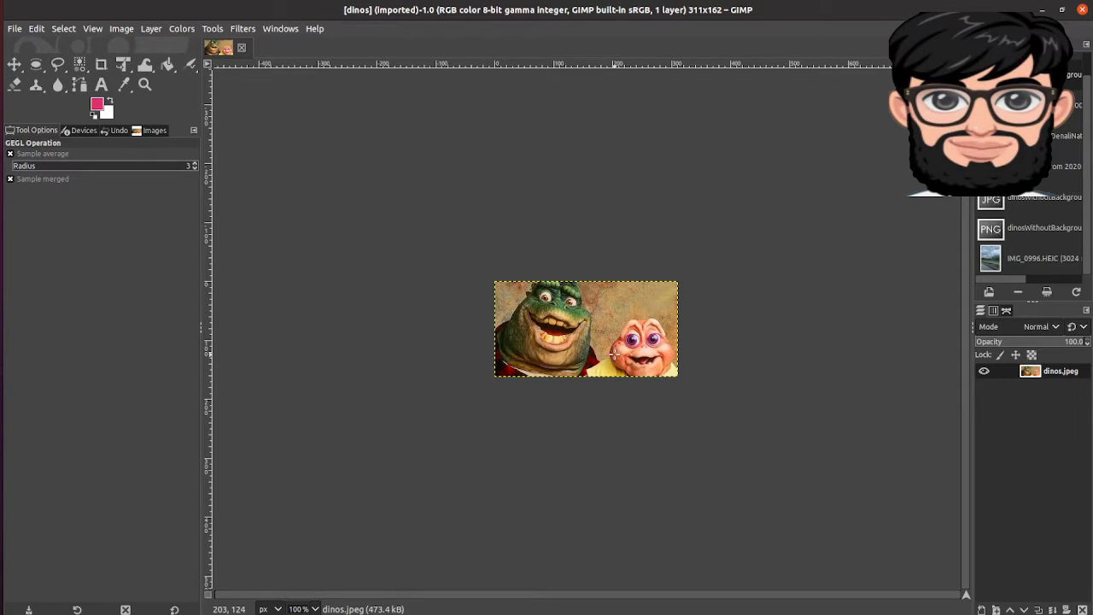
# - Enlarge the view of the dinosaur image, trying 400 % zoom and settling on 300 %
pyautogui.scroll(-1, 613, 352)
pyautogui.scroll(3, 614, 353)
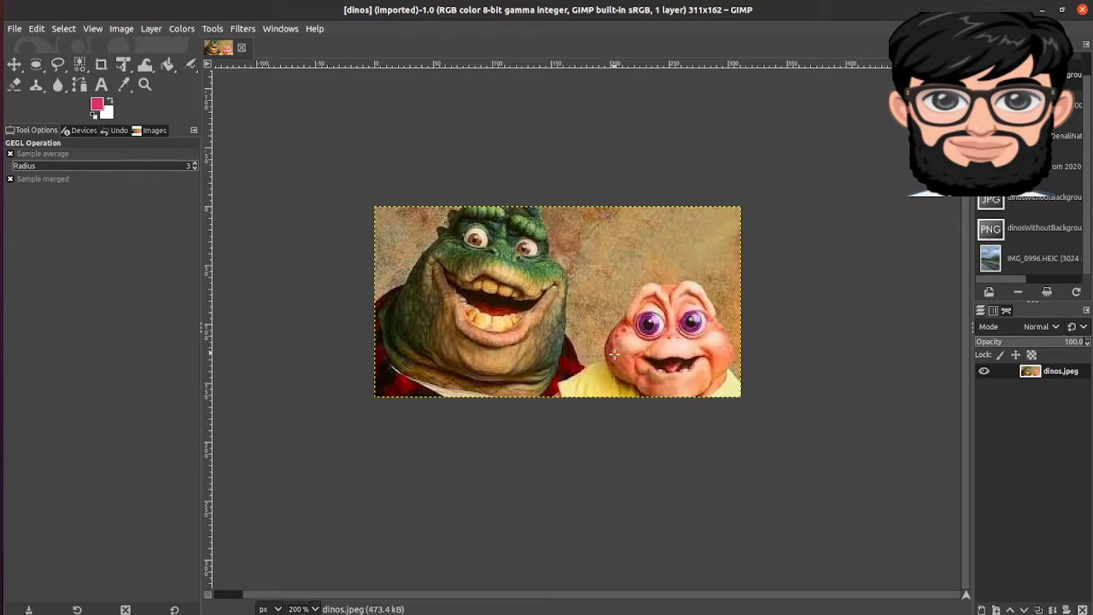
pyautogui.scroll(1, 614, 352)
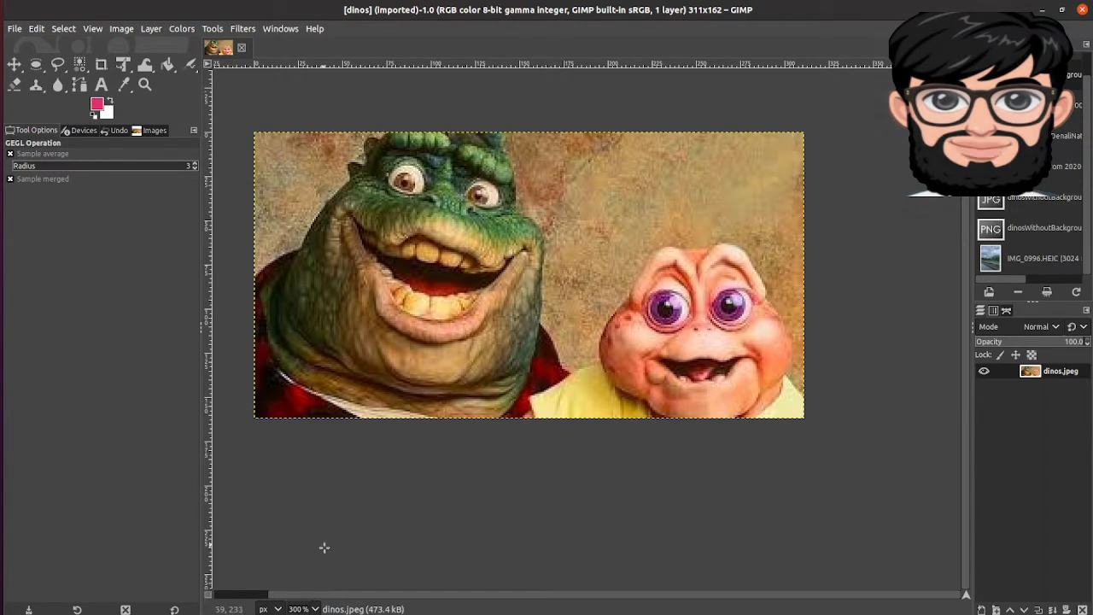
pyautogui.click(315, 609)
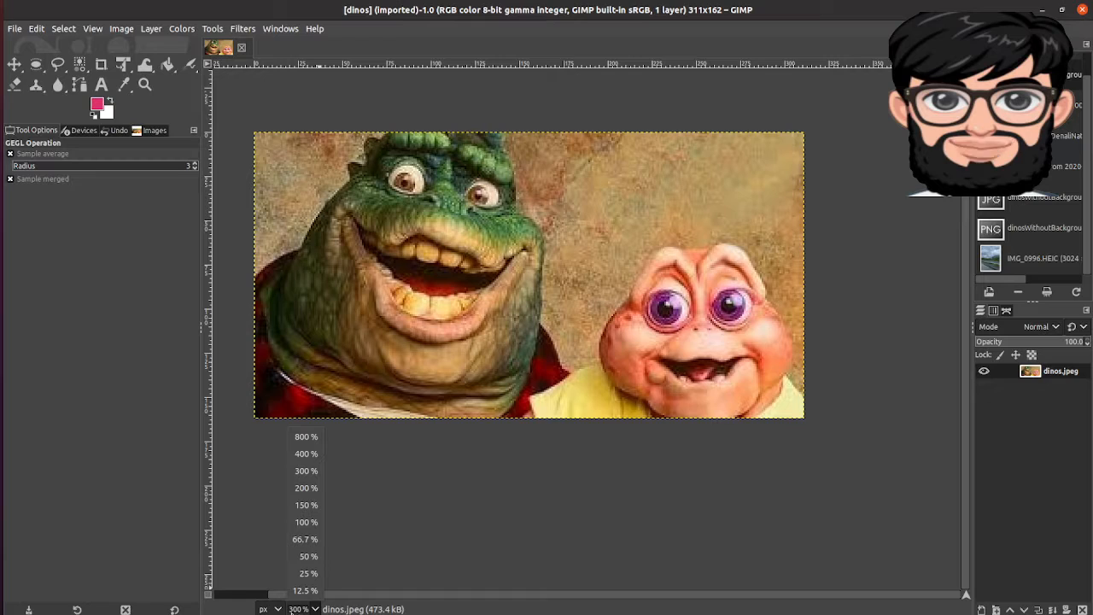
pyautogui.click(308, 462)
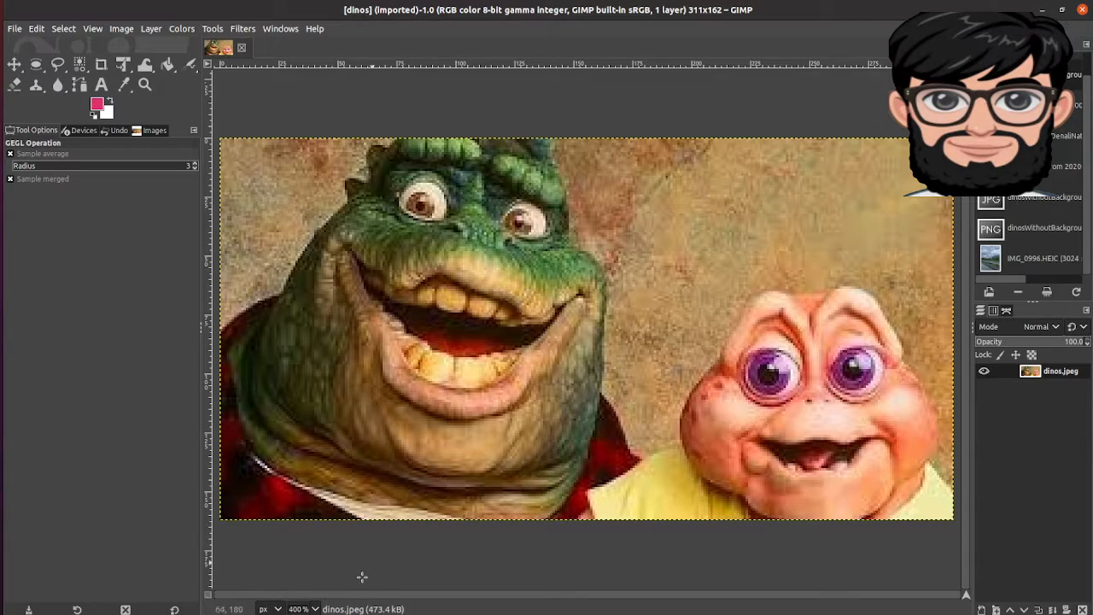
pyautogui.click(315, 608)
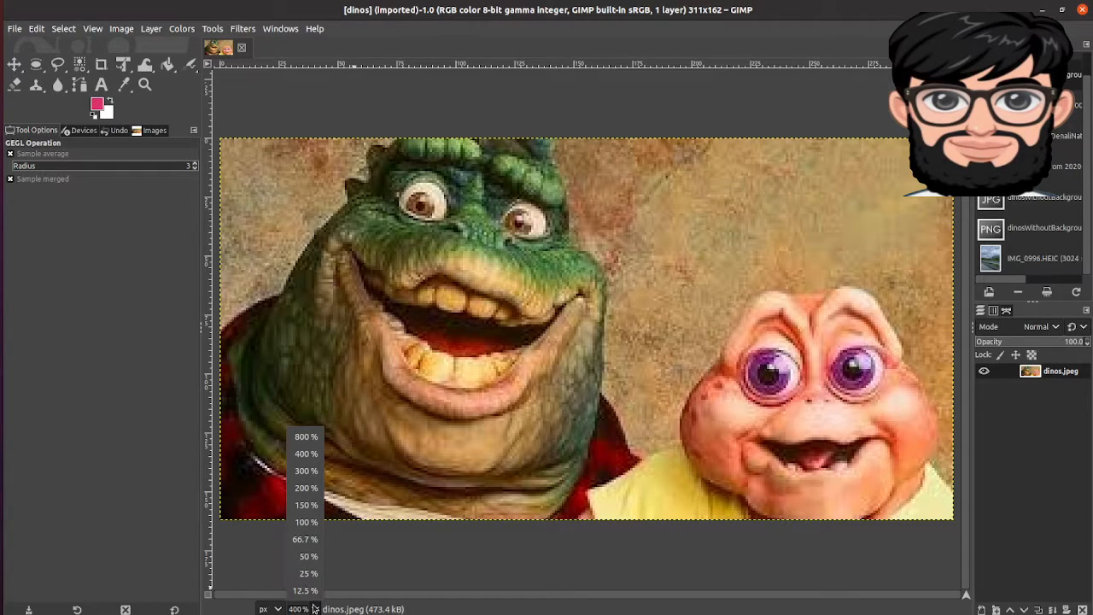
pyautogui.click(308, 471)
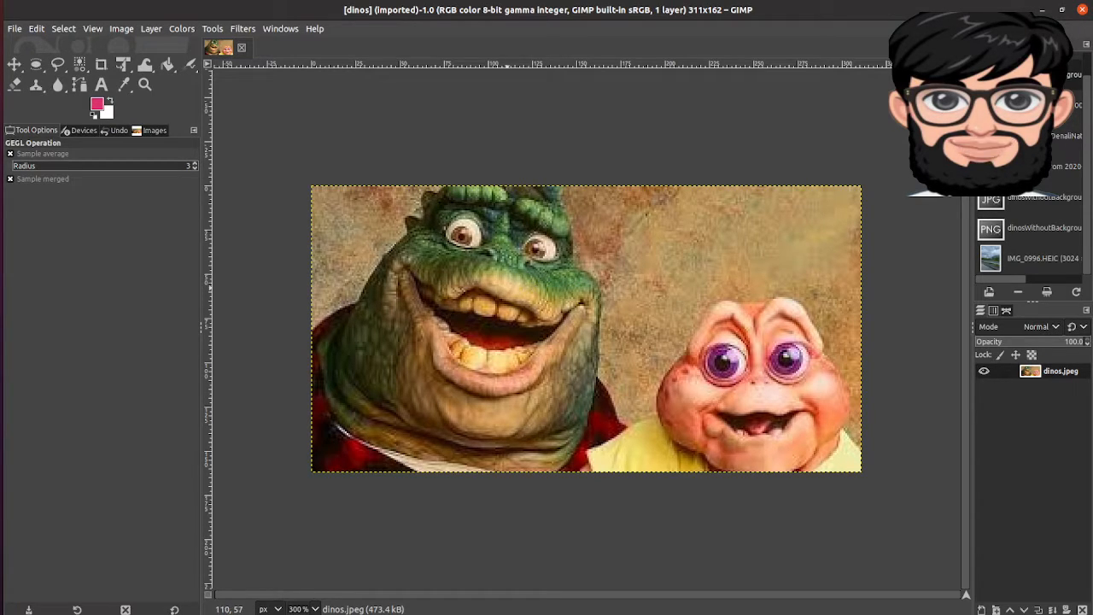
pyautogui.rightClick(510, 292)
pyautogui.moveTo(556, 402)
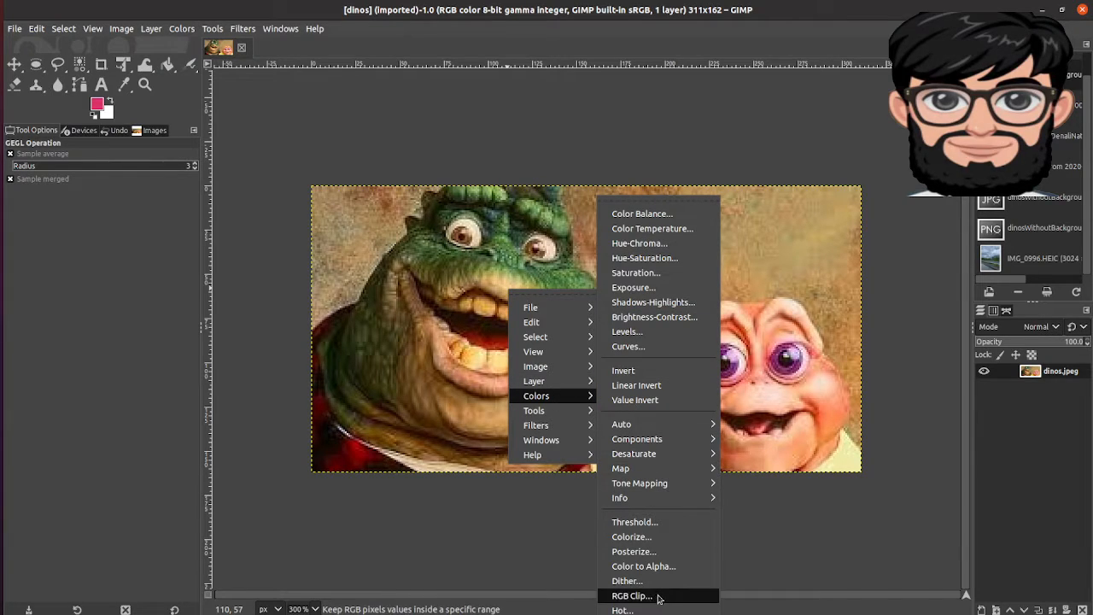
pyautogui.click(531, 531)
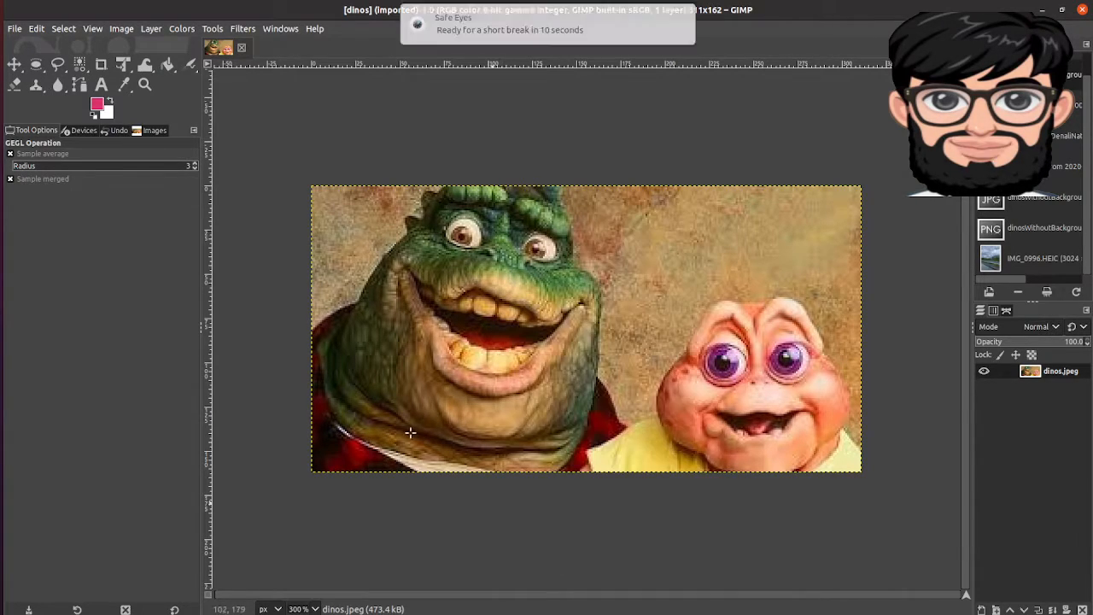
pyautogui.click(182, 29)
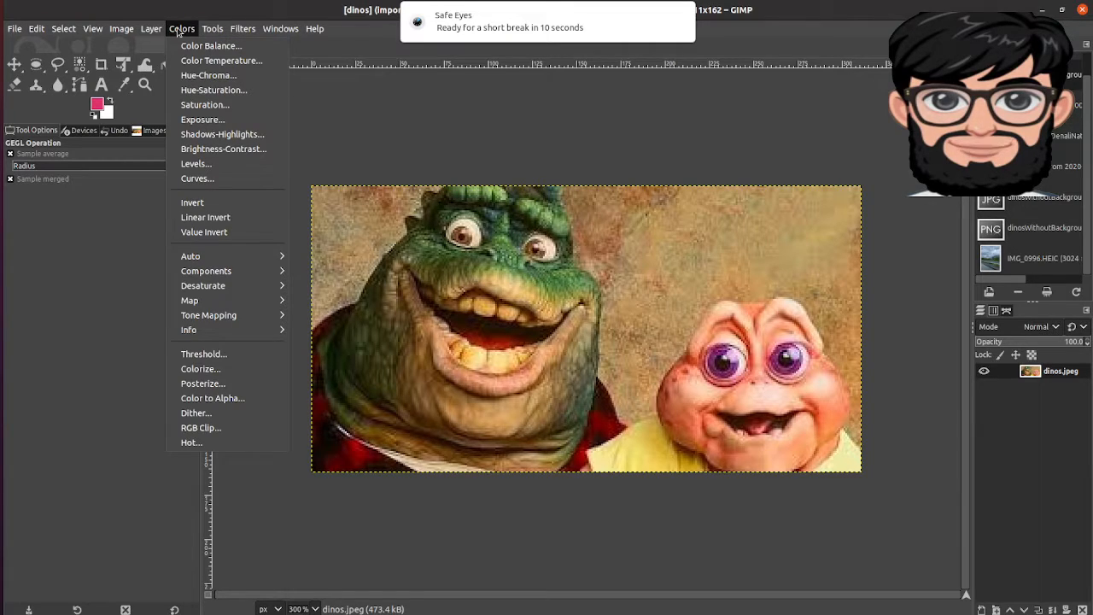
pyautogui.moveTo(93, 28)
pyautogui.click(141, 8)
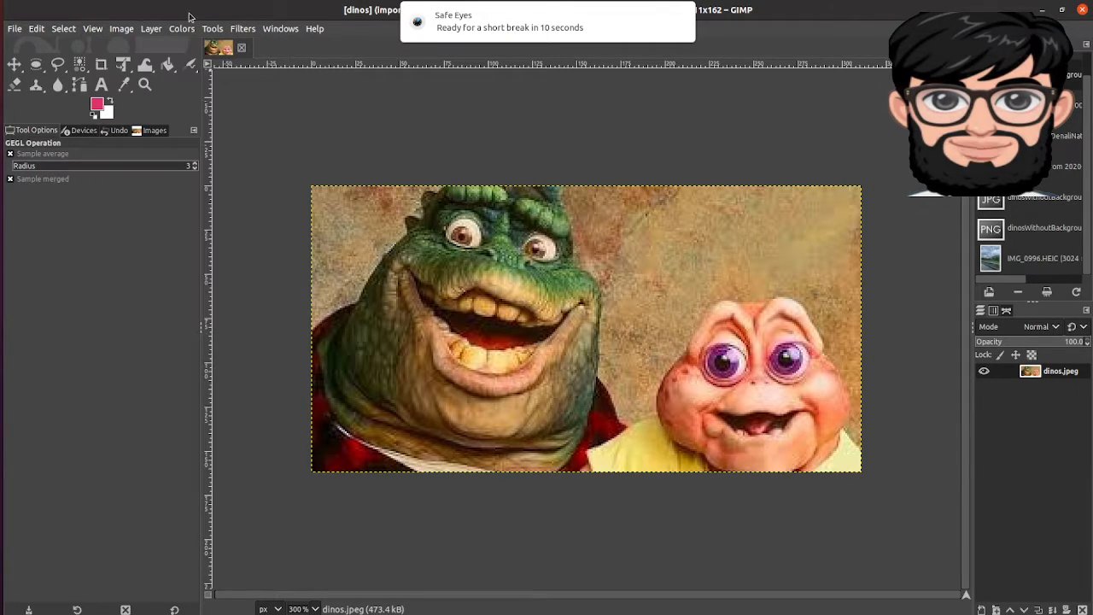
pyautogui.click(181, 31)
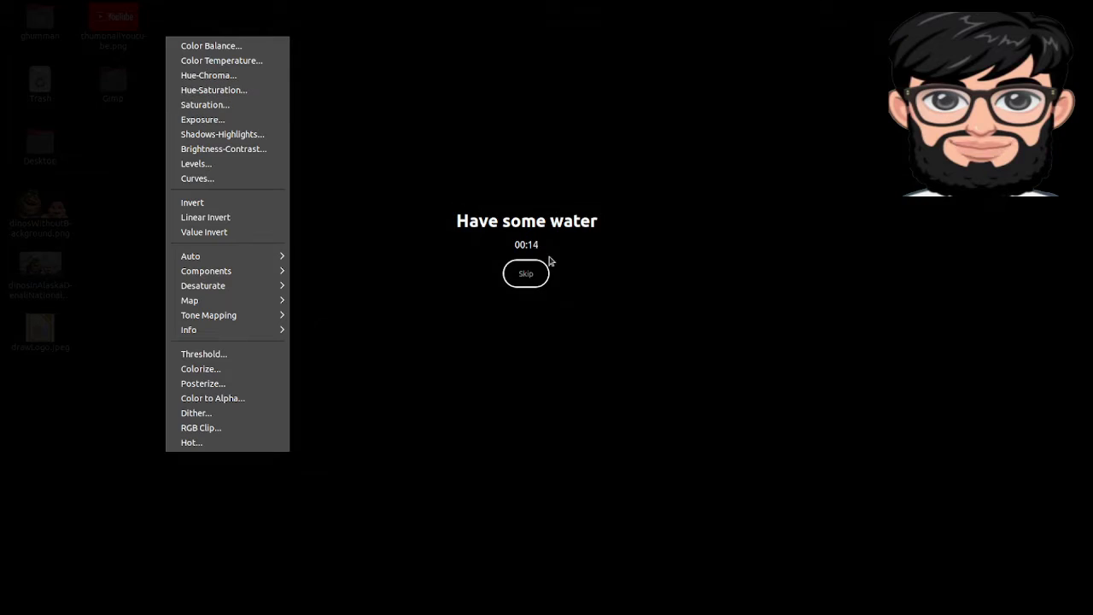
# - Skip the break reminder and apply Color Temperature to the image with original temperature 1000 and intended temperature 2576.4
pyautogui.click(523, 274)
pyautogui.rightClick(535, 277)
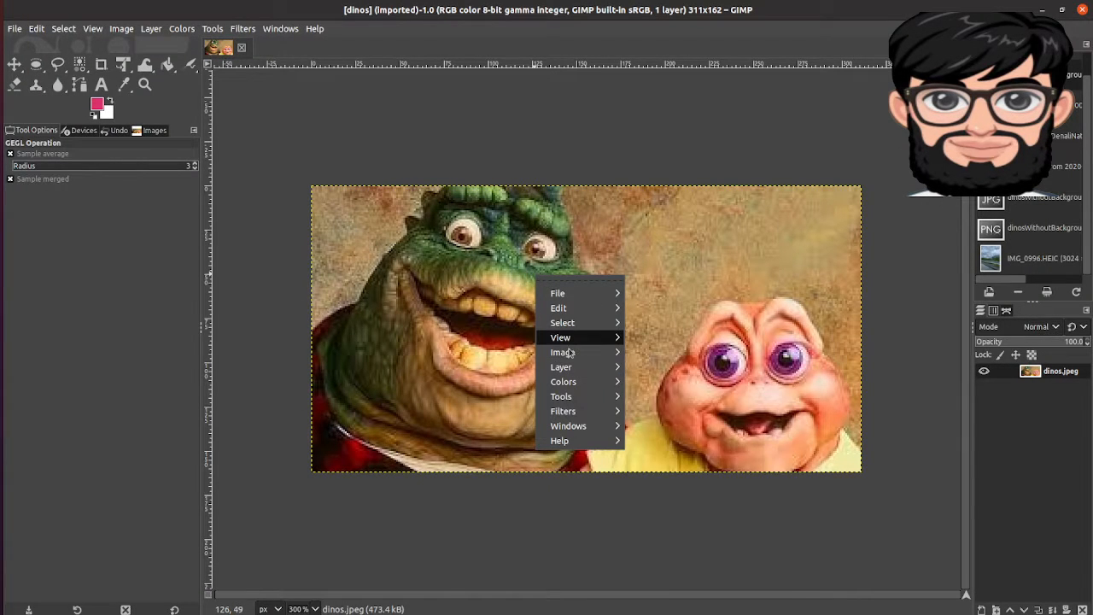
pyautogui.moveTo(574, 382)
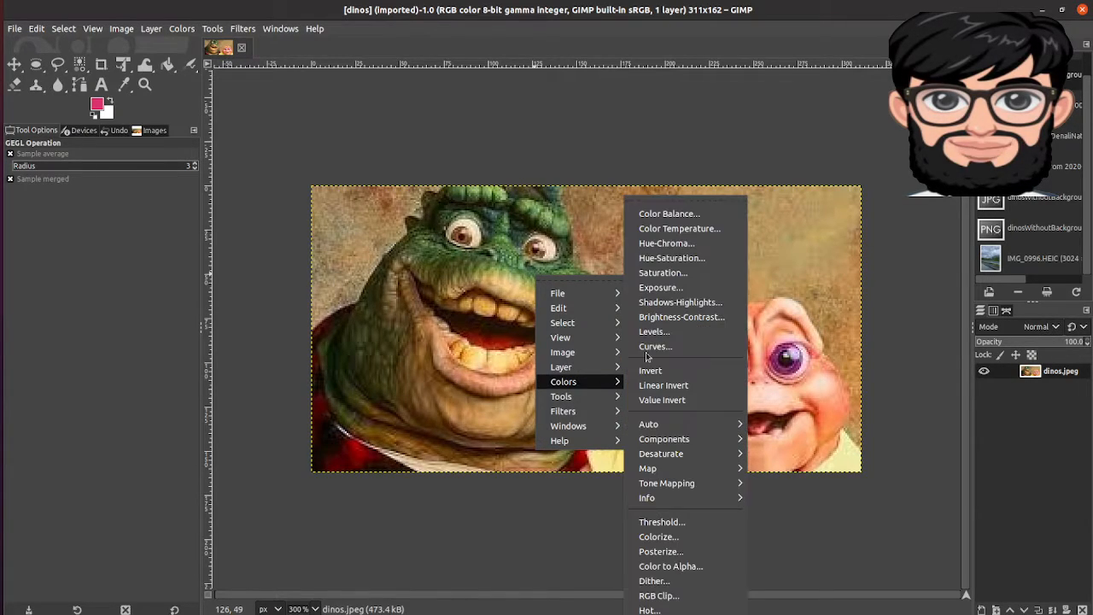
pyautogui.click(664, 230)
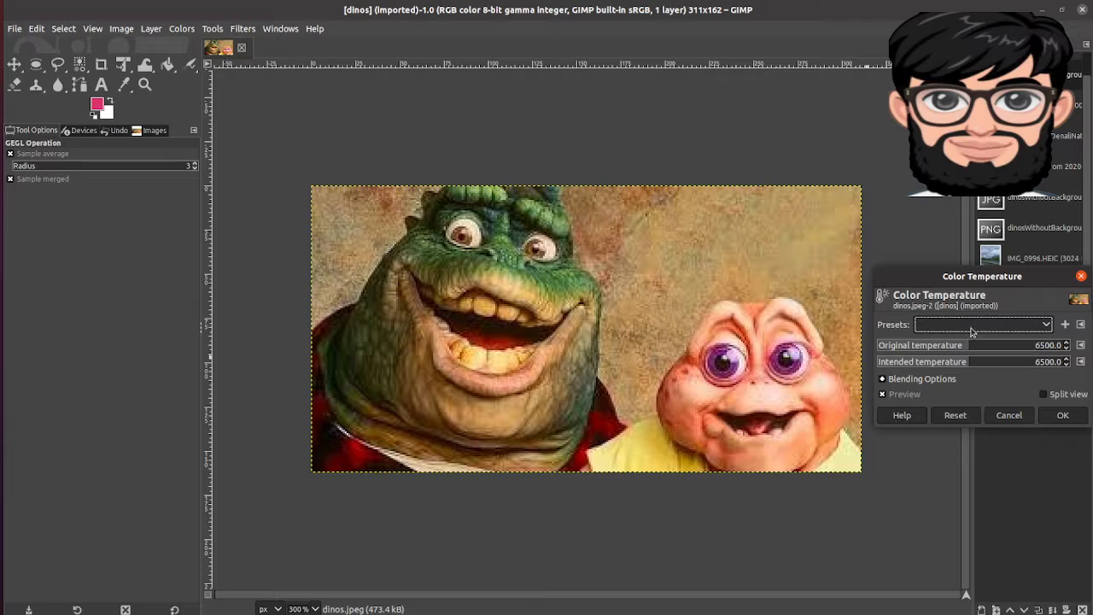
pyautogui.click(973, 330)
pyautogui.click(973, 332)
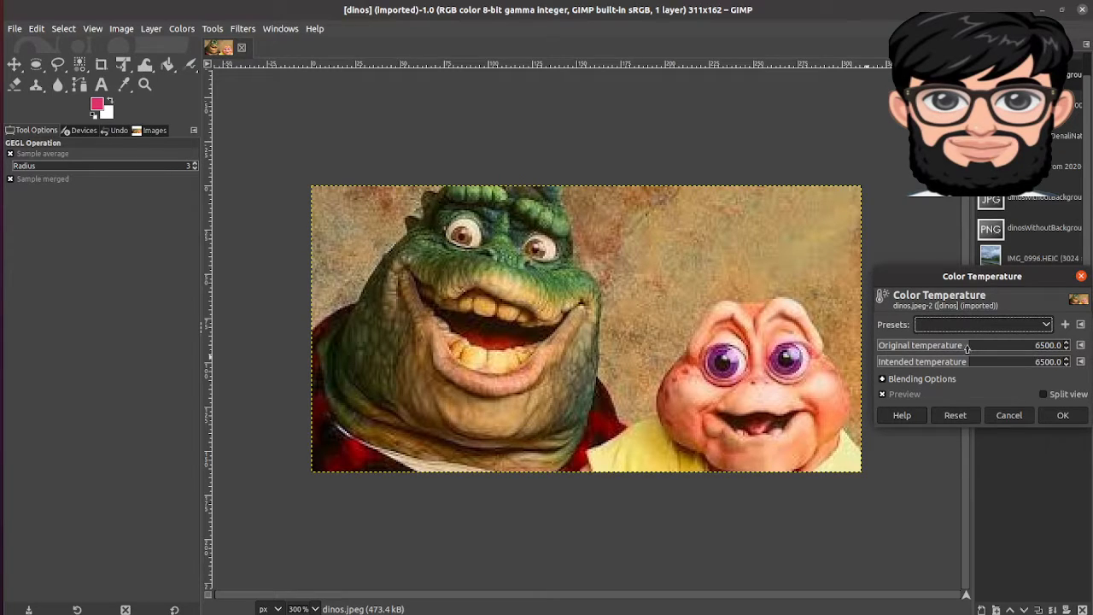
pyautogui.moveTo(968, 348); pyautogui.dragTo(1091, 354)
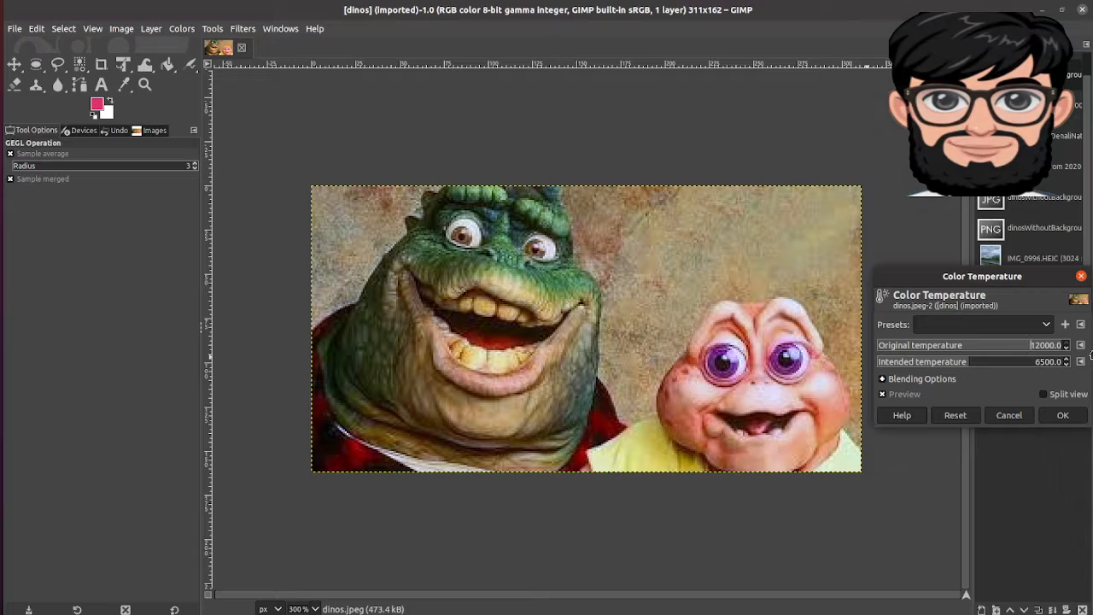
pyautogui.moveTo(1067, 357); pyautogui.dragTo(871, 345)
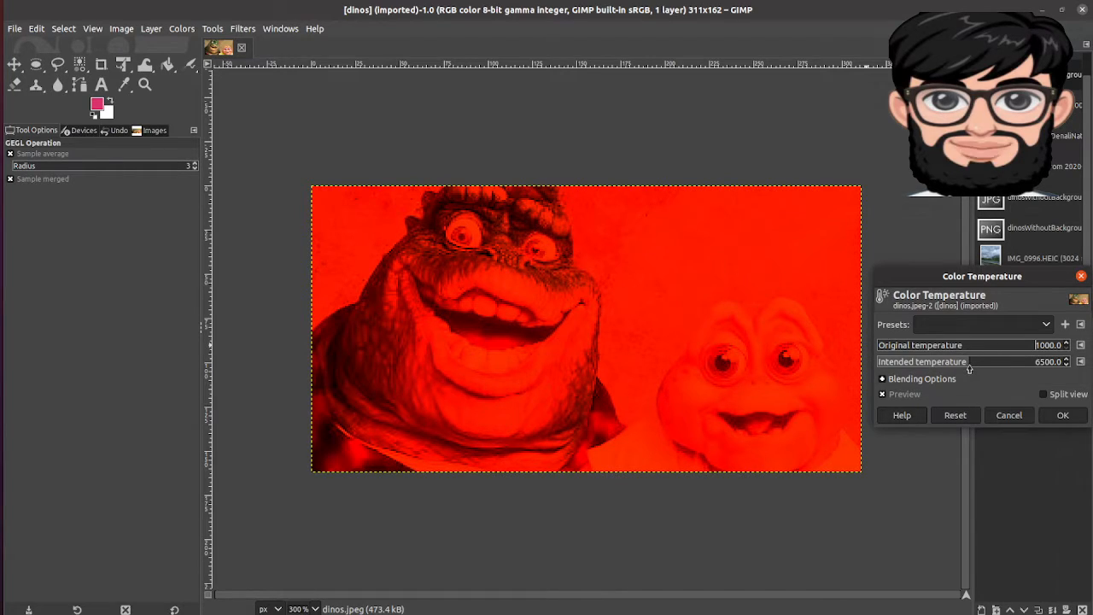
pyautogui.moveTo(970, 363); pyautogui.dragTo(905, 369)
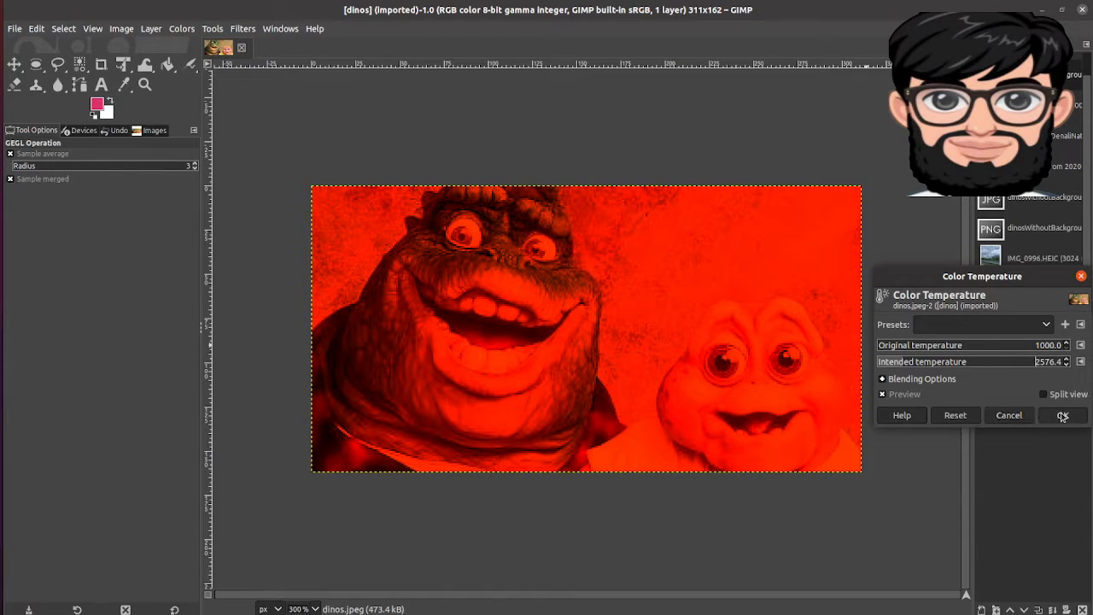
pyautogui.click(1063, 416)
# - Apply Color Temperature again from the last used preset, changing original temperature to 11124.2 and intended temperature to 10003.2
pyautogui.rightClick(809, 331)
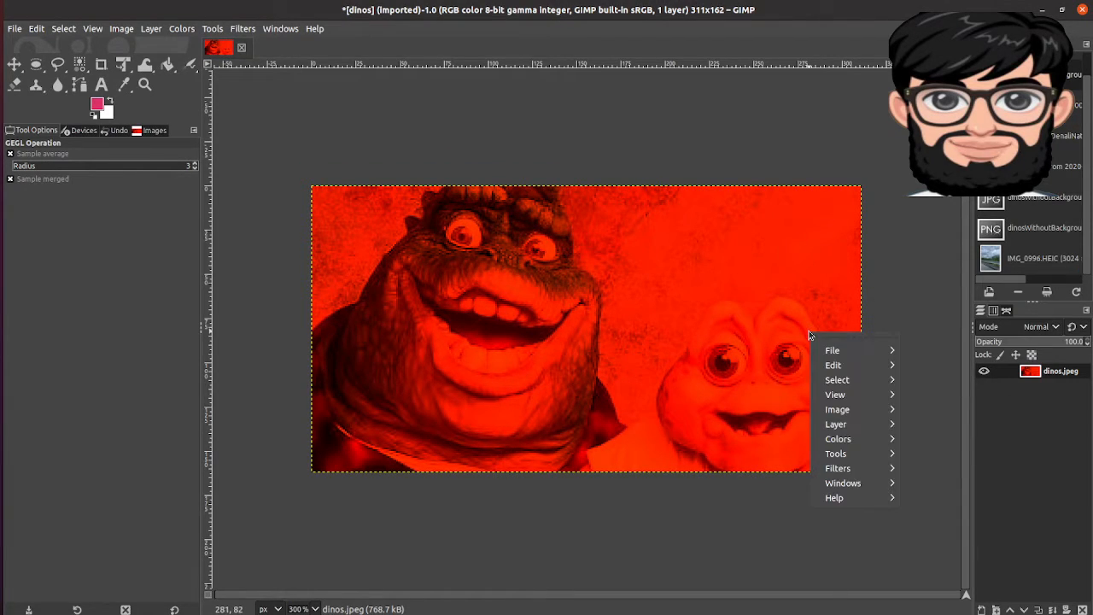
pyautogui.moveTo(838, 438)
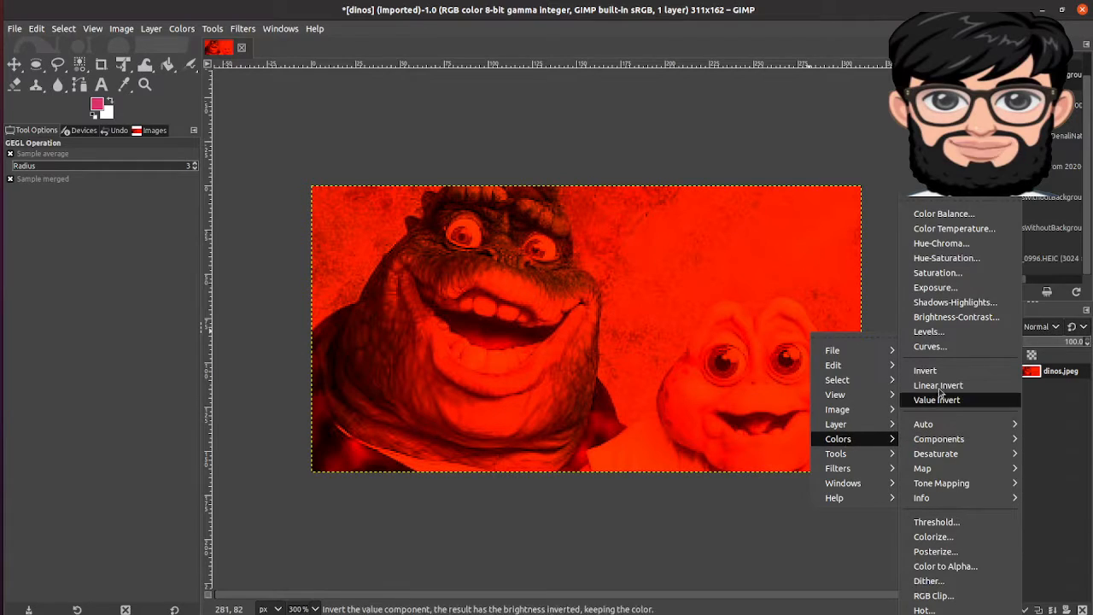
pyautogui.click(950, 229)
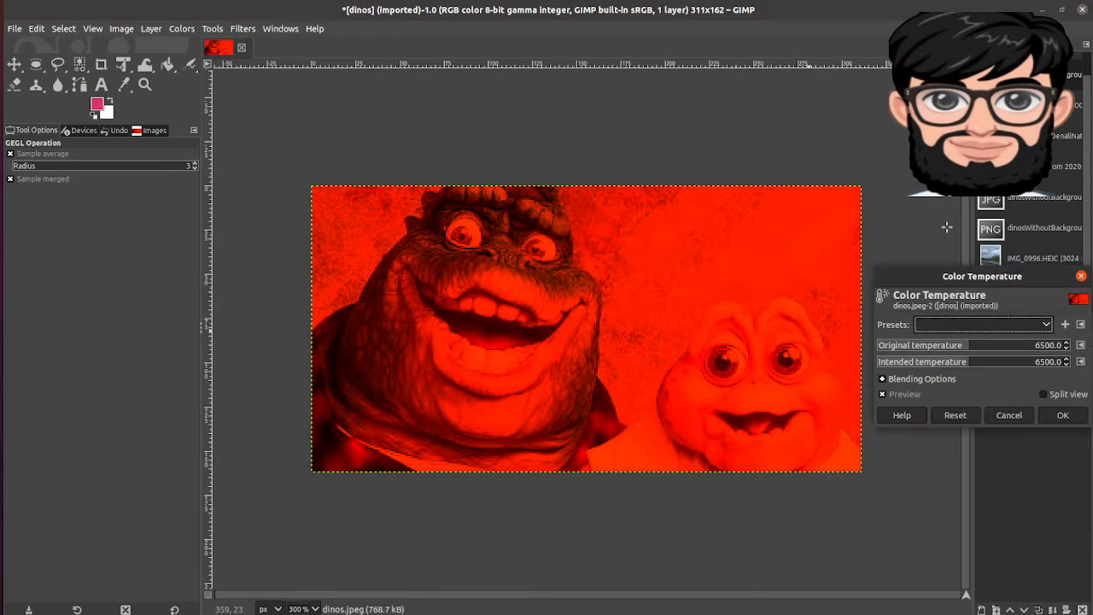
pyautogui.click(982, 325)
pyautogui.click(980, 331)
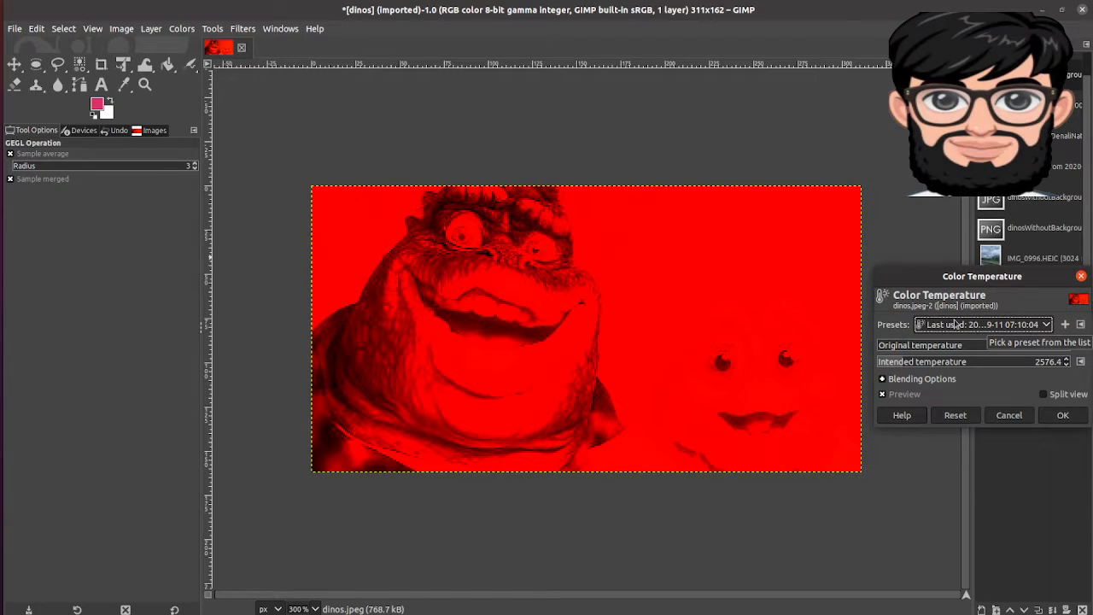
pyautogui.moveTo(946, 349); pyautogui.dragTo(1048, 352)
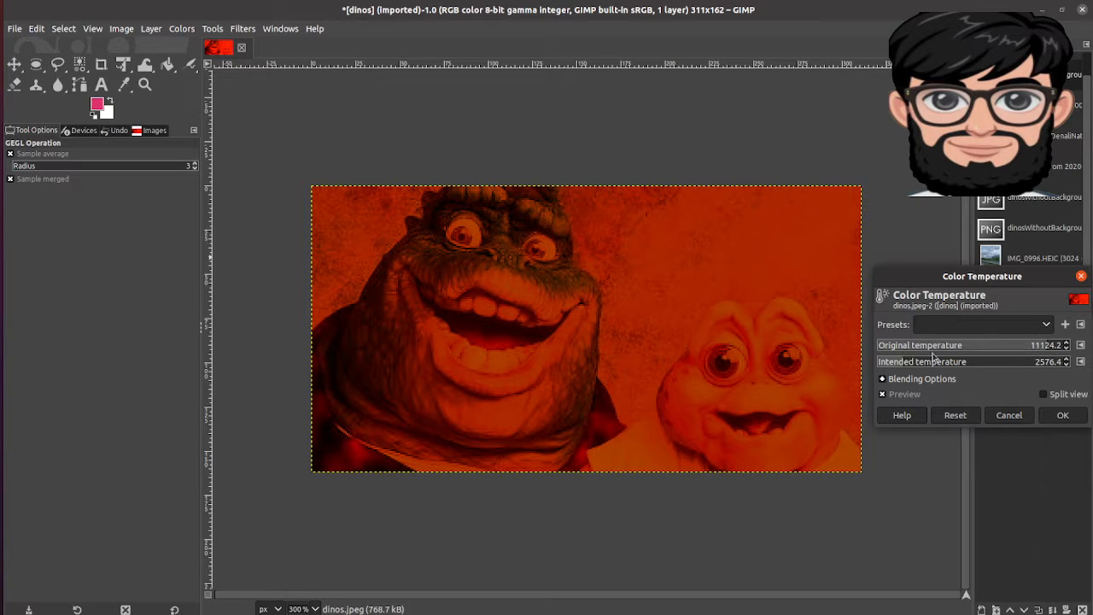
pyautogui.moveTo(907, 369); pyautogui.dragTo(1029, 365)
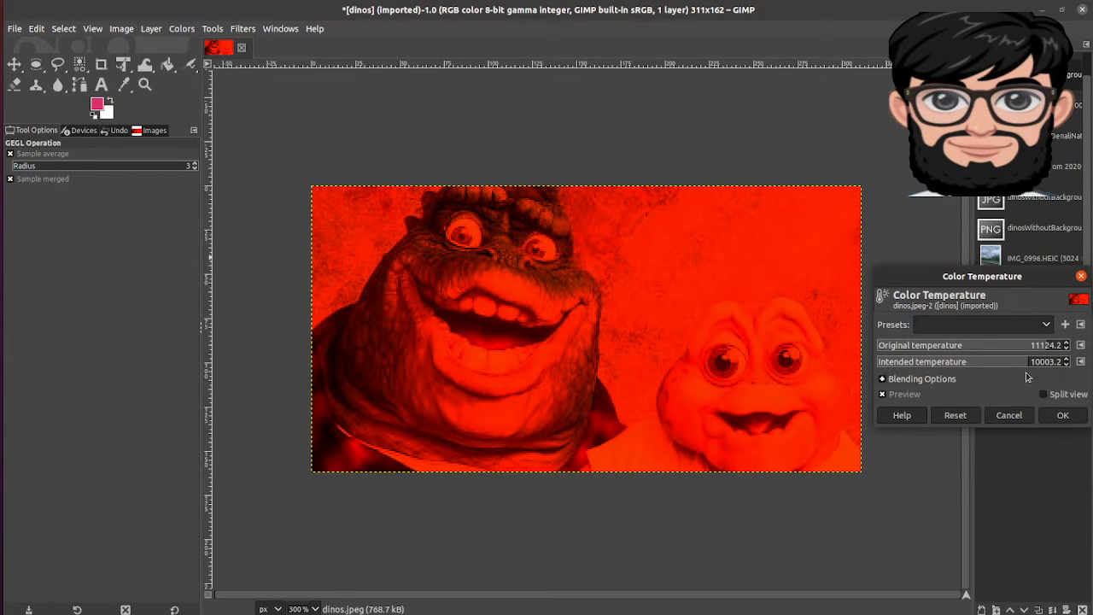
pyautogui.click(1057, 418)
# - Try the Color Temperature preset last used at 07:10:04 on the image, and cancel the adjustment
pyautogui.rightClick(807, 325)
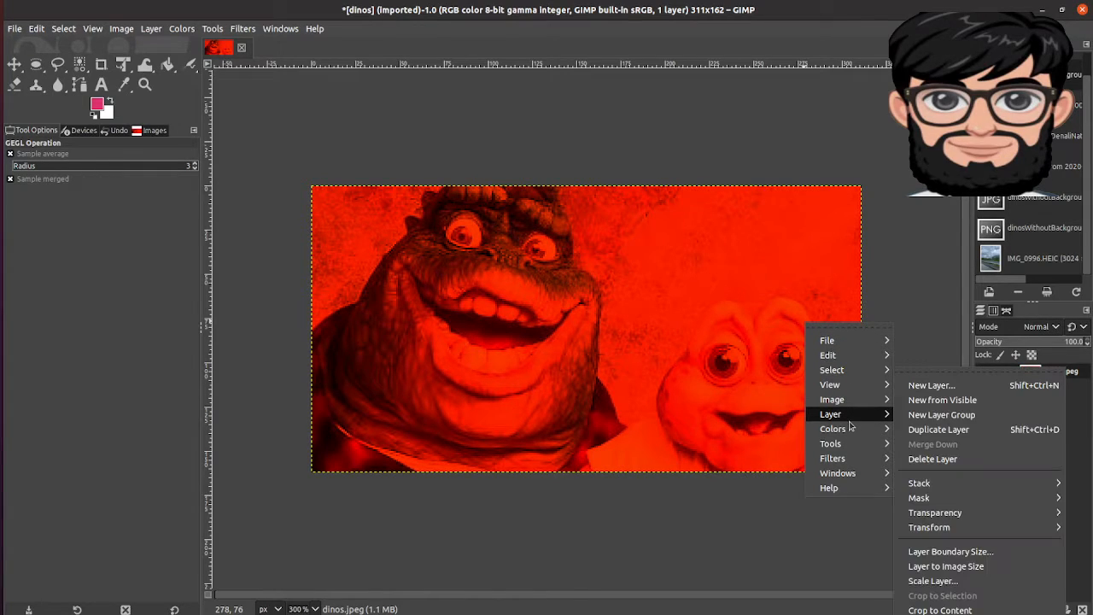
pyautogui.moveTo(848, 432)
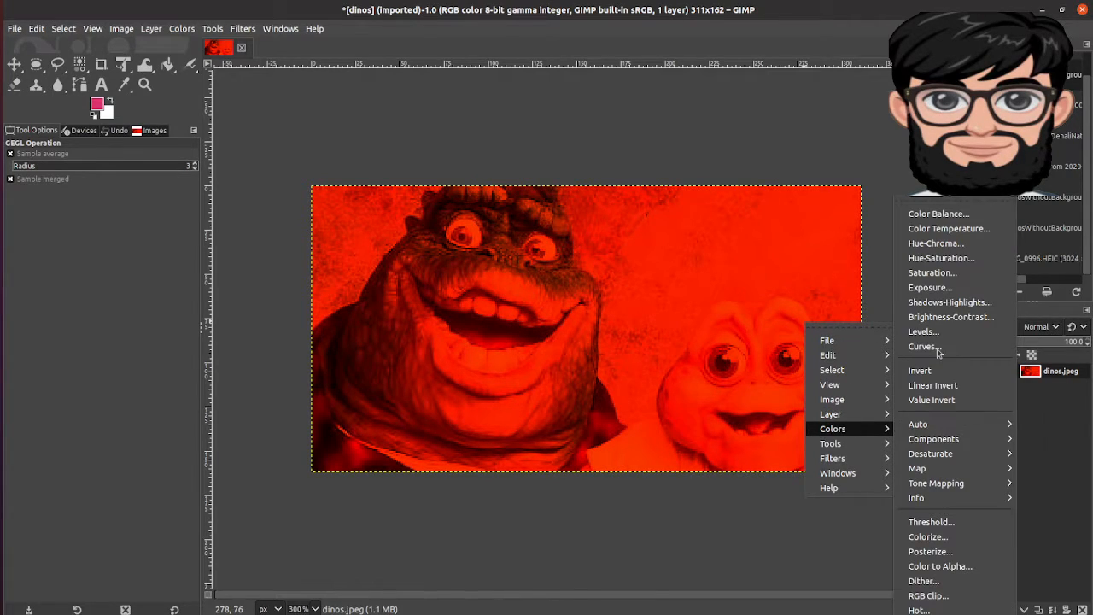
pyautogui.click(948, 228)
pyautogui.click(996, 320)
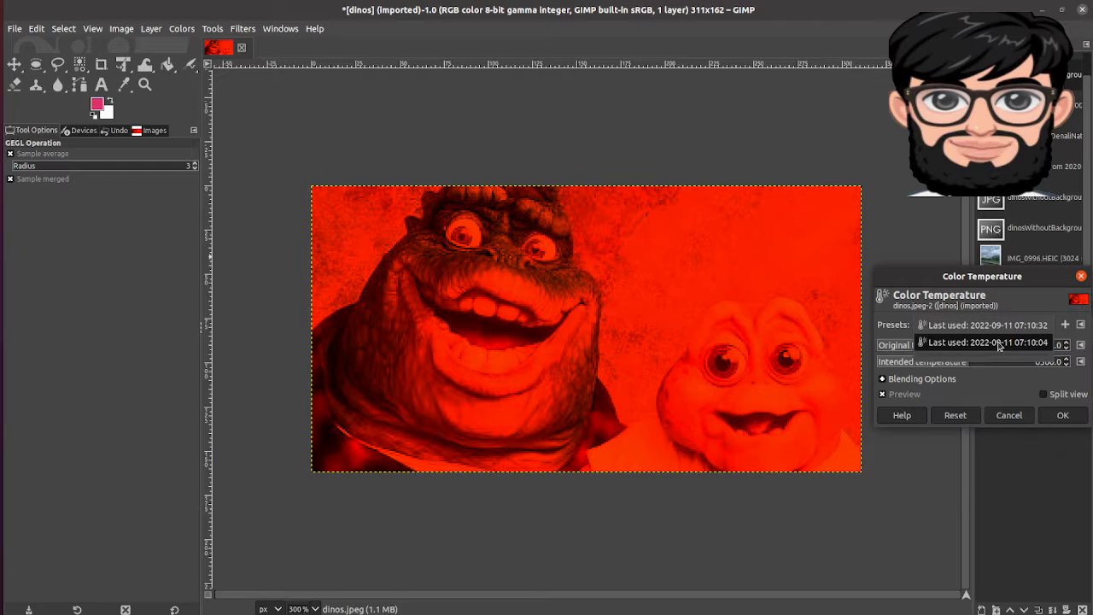
pyautogui.click(1008, 341)
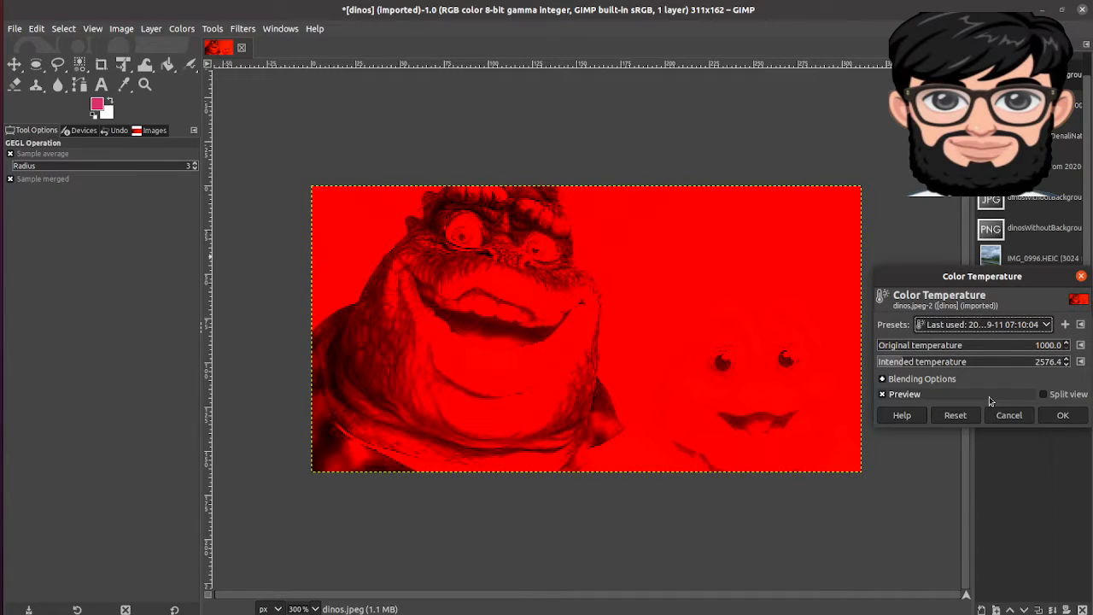
pyautogui.click(1009, 415)
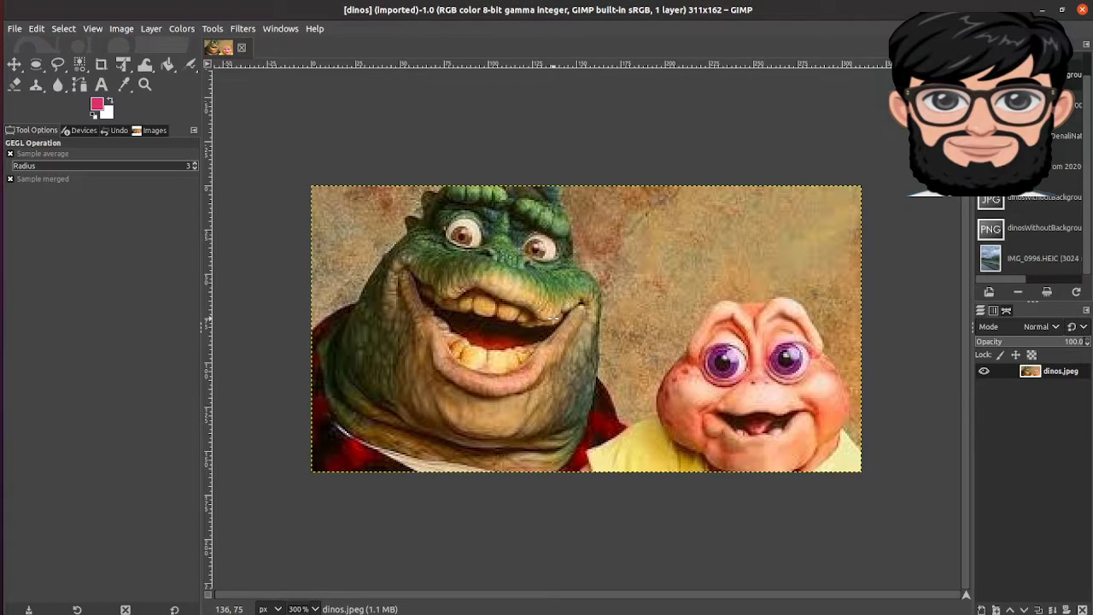
# - Start Color Temperature on the image and look through the blending modes in its Blending Options, keeping Replace
pyautogui.rightClick(556, 322)
pyautogui.moveTo(590, 427)
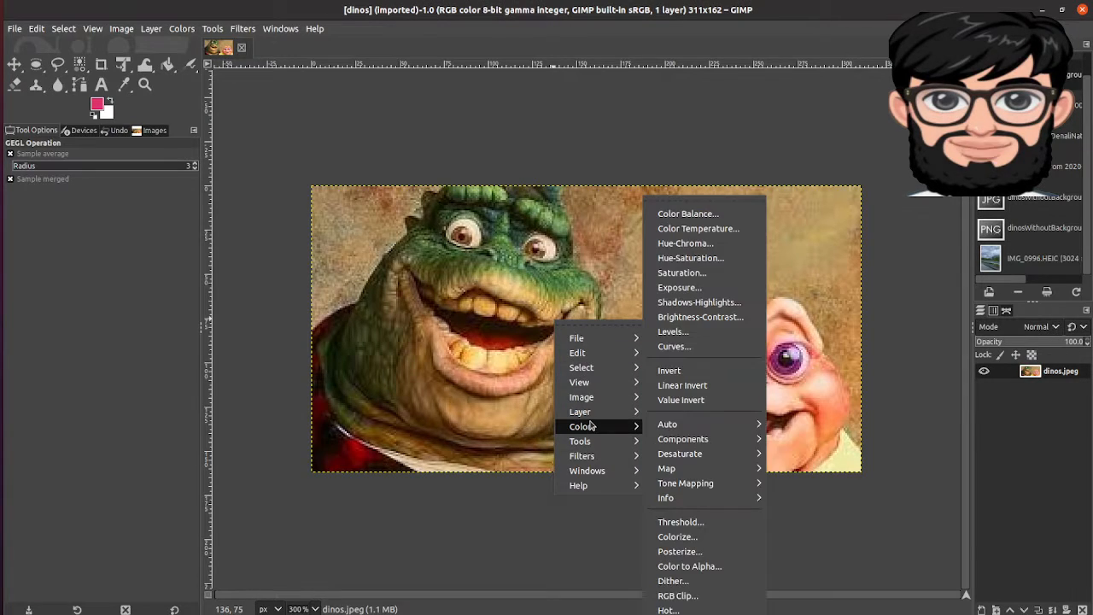
pyautogui.click(683, 229)
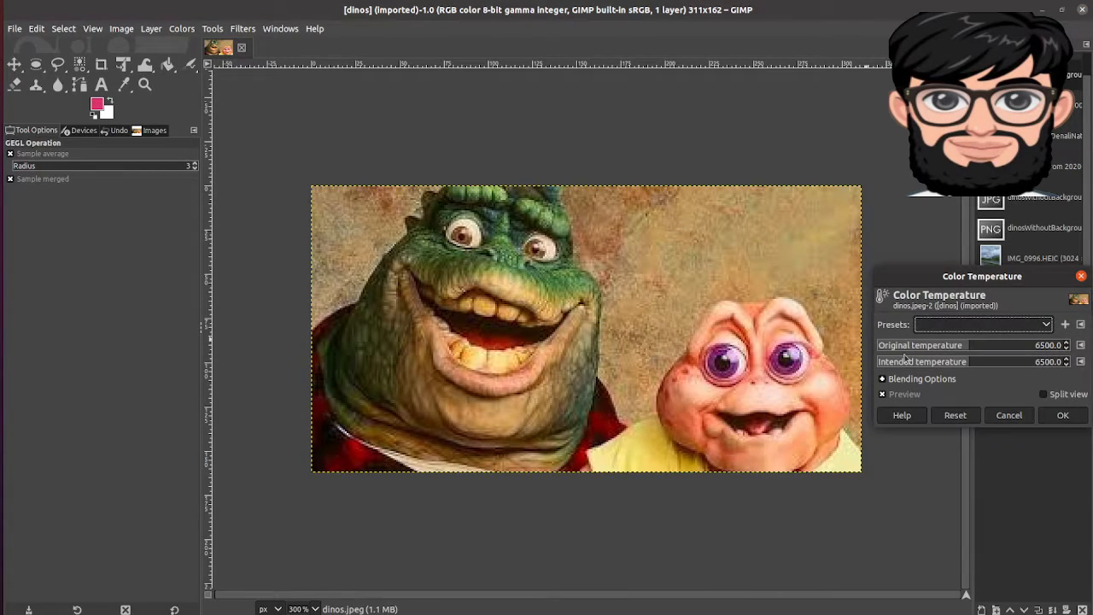
pyautogui.click(925, 381)
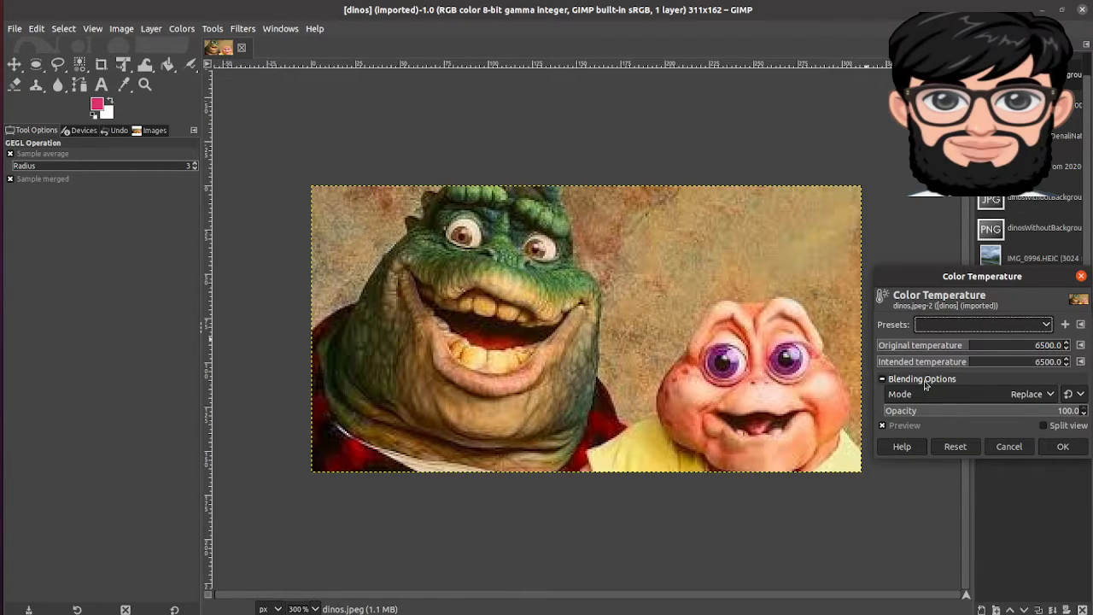
pyautogui.moveTo(1077, 411)
pyautogui.mouseDown()
pyautogui.moveTo(912, 412)
pyautogui.moveTo(1088, 408)
pyautogui.mouseUp()
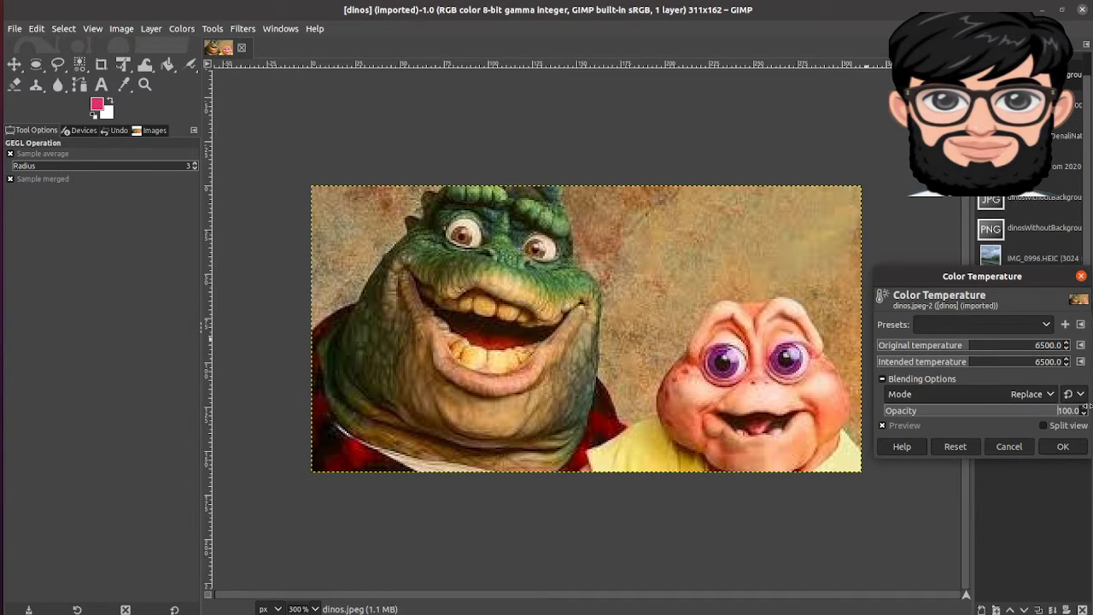
pyautogui.click(1049, 395)
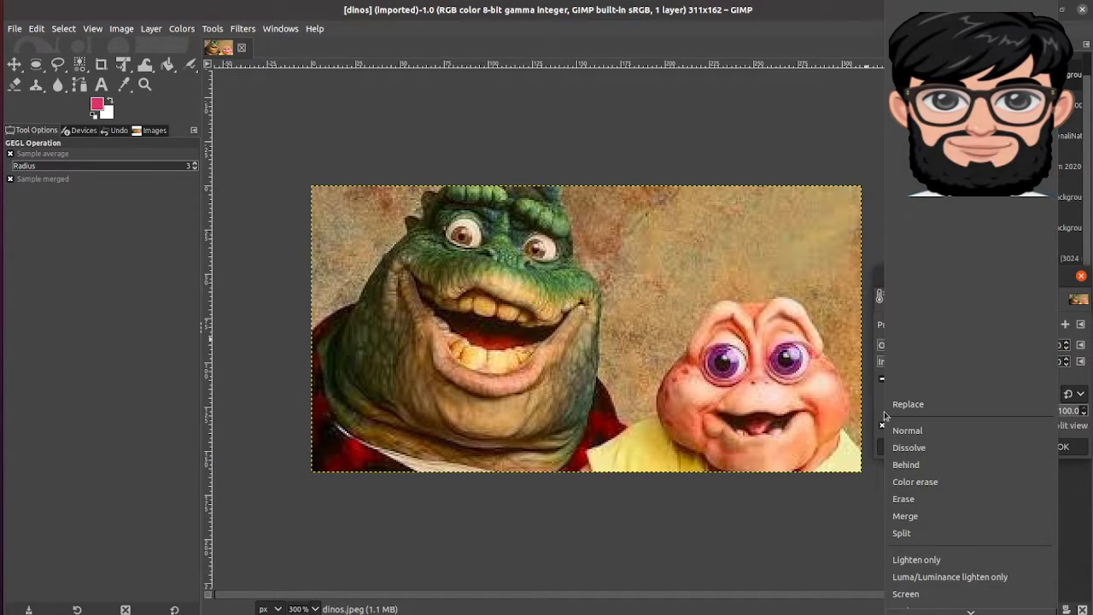
pyautogui.click(882, 416)
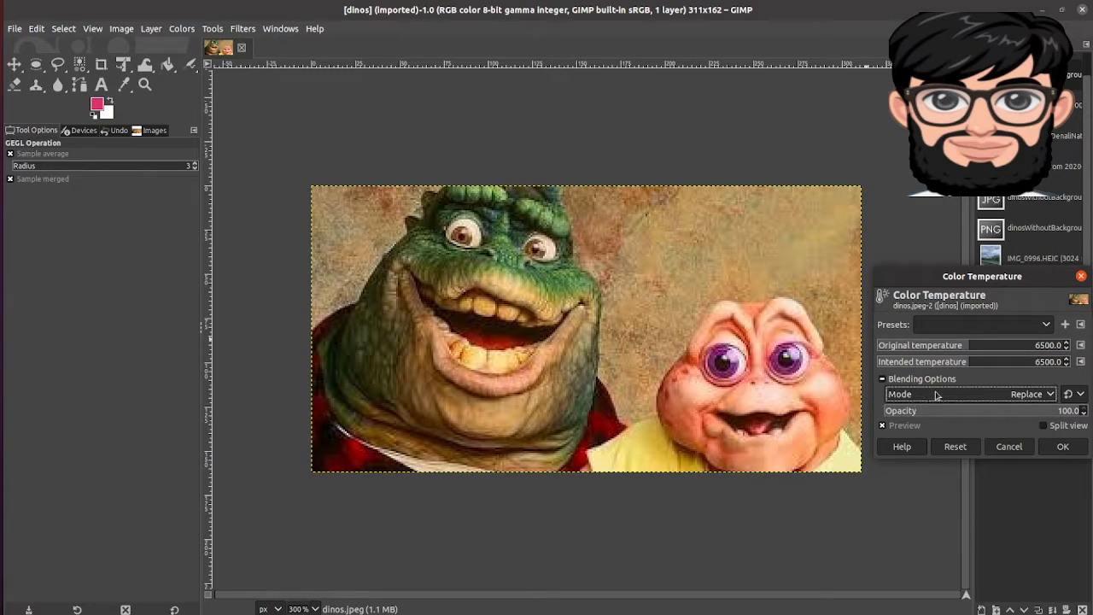
pyautogui.click(936, 396)
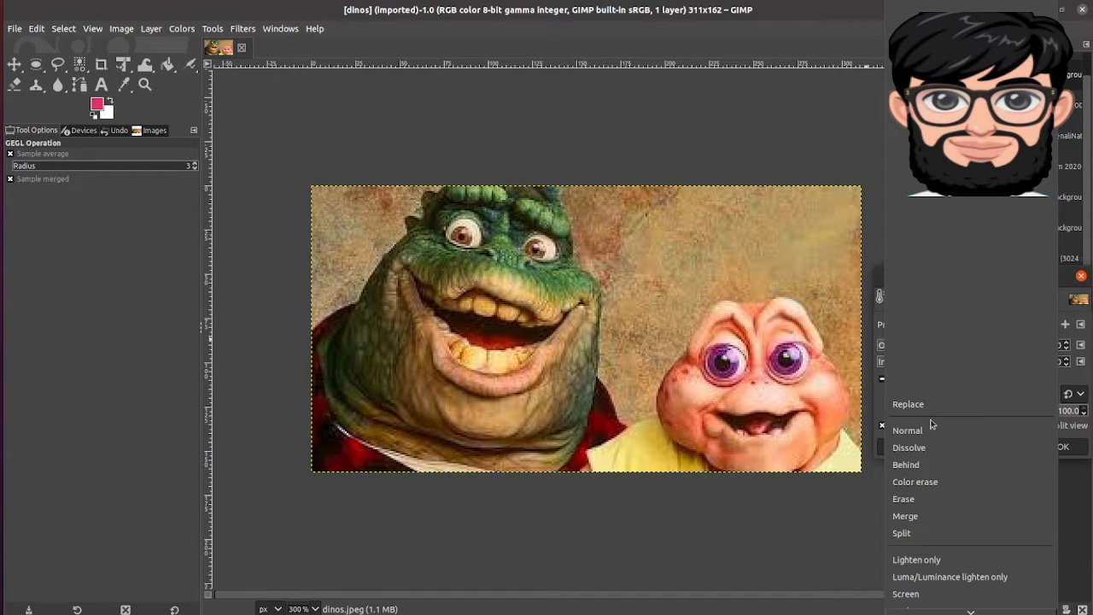
pyautogui.scroll(-5, 935, 453)
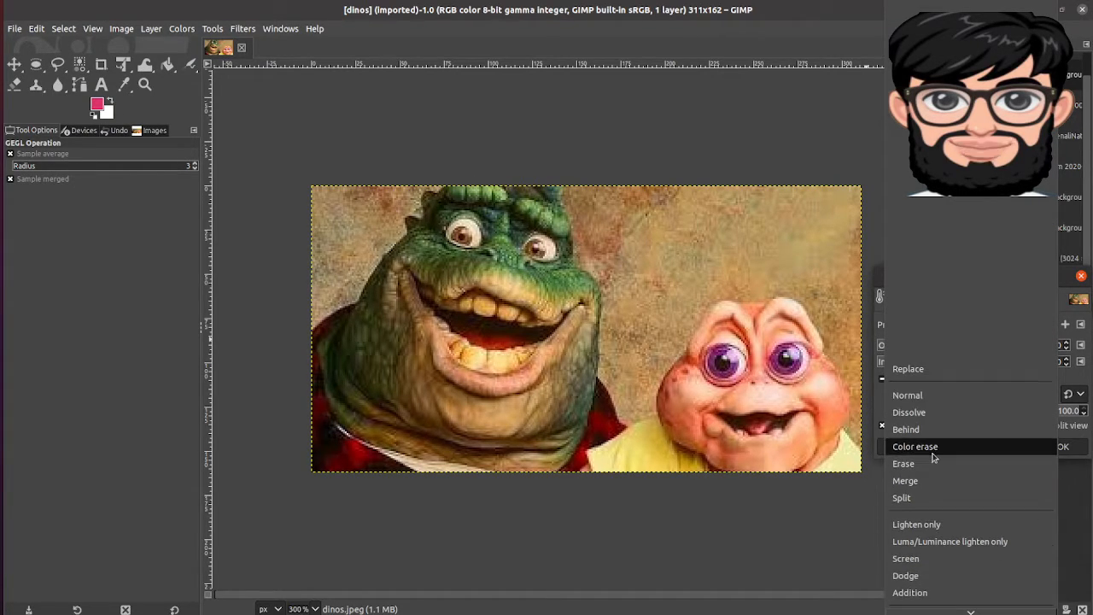
pyautogui.scroll(-10, 934, 459)
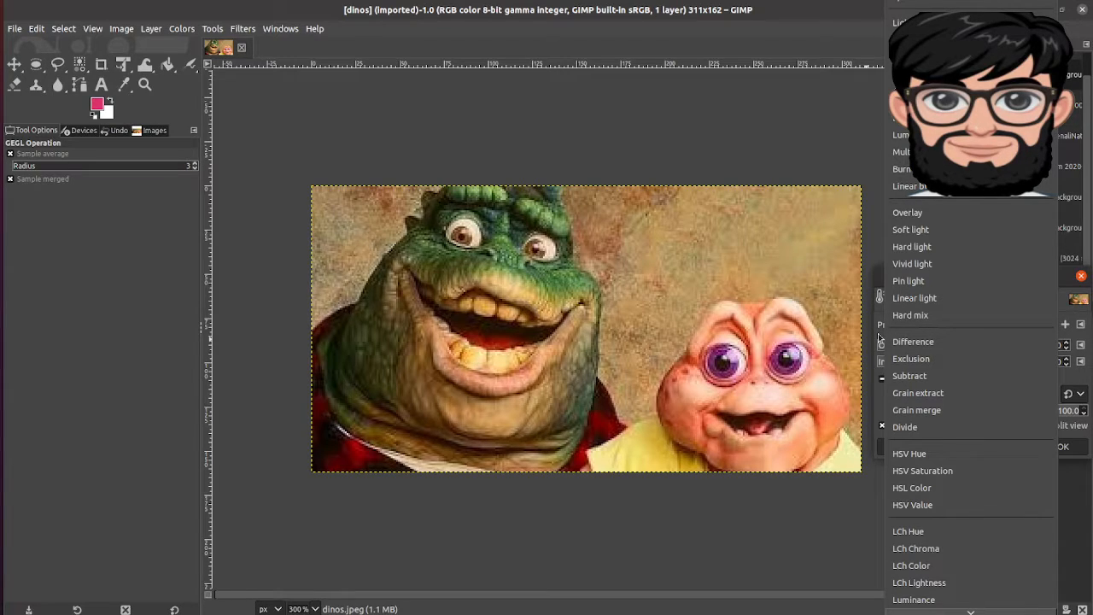
pyautogui.click(878, 317)
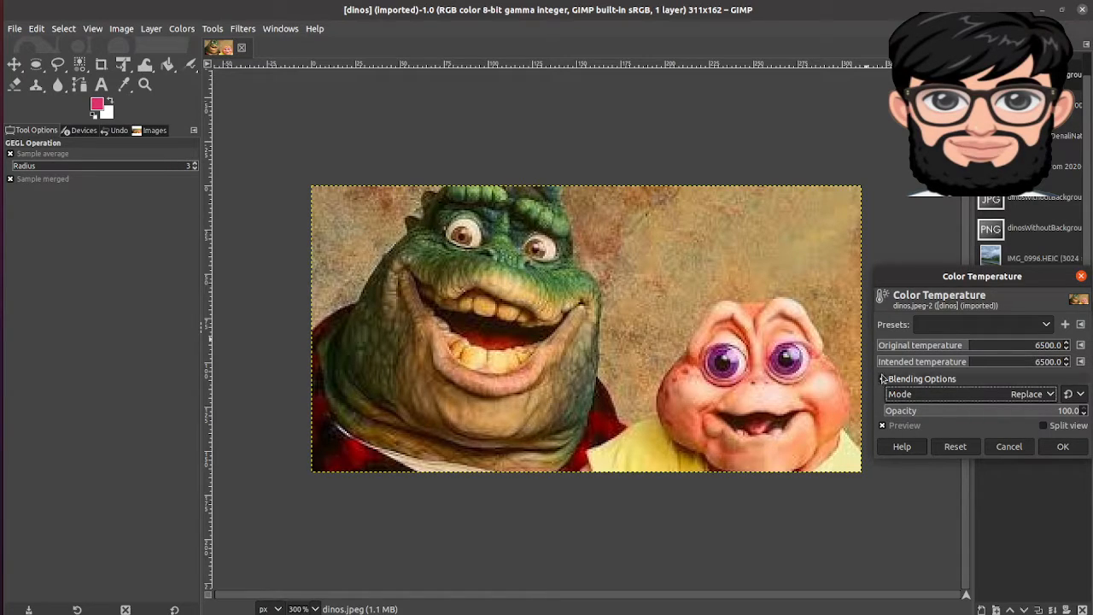
pyautogui.click(883, 378)
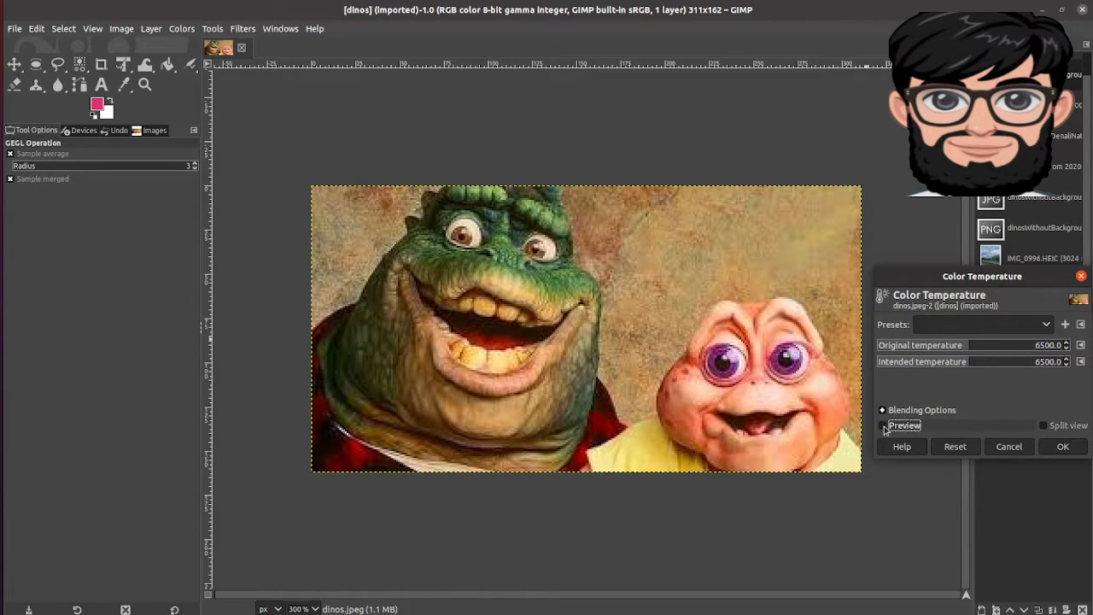
# - Set the original temperature to 5168.8 with the preview disabled, and re-enable the preview to compare the effect
pyautogui.click(890, 428)
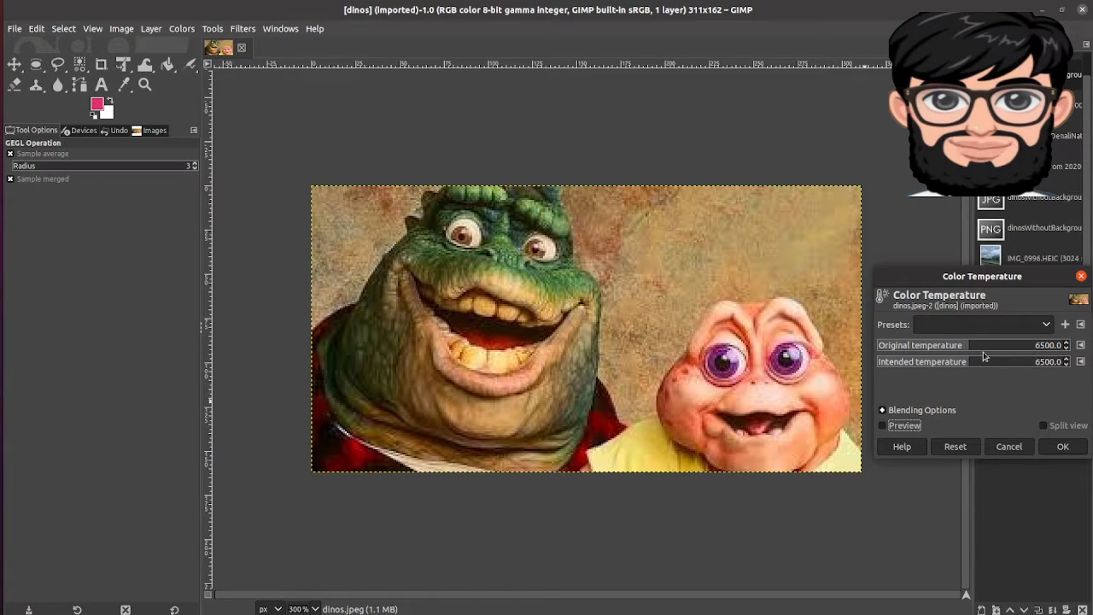
pyautogui.moveTo(969, 349); pyautogui.dragTo(947, 345)
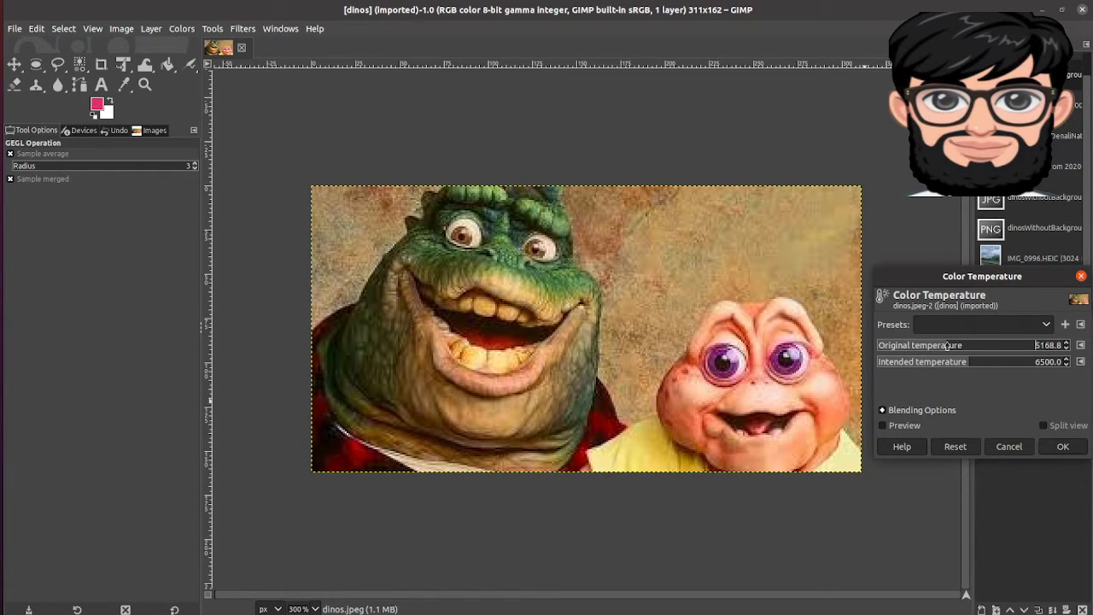
pyautogui.click(897, 427)
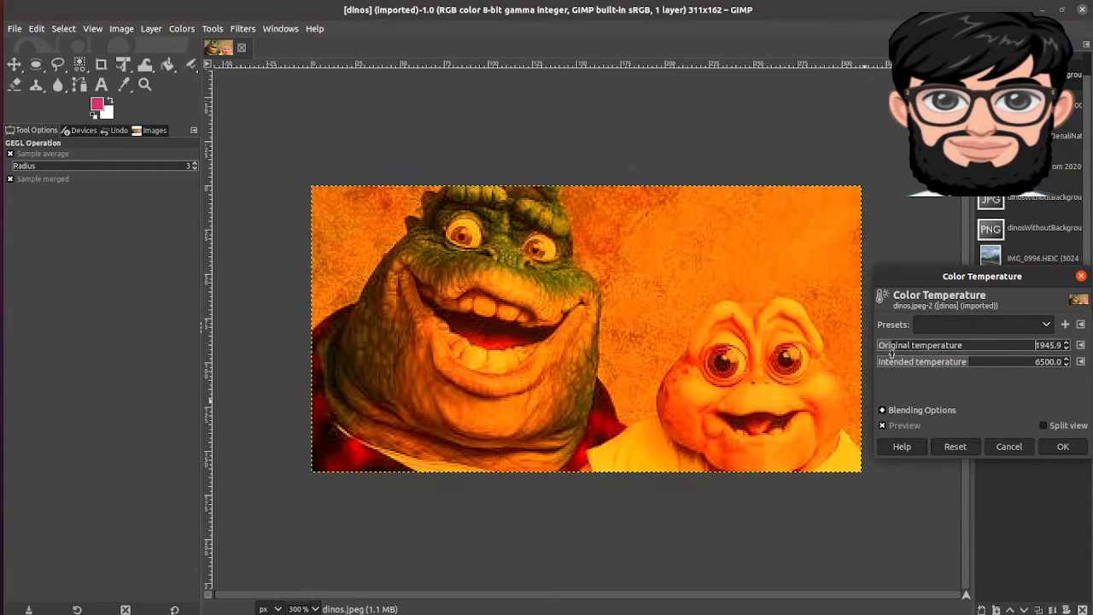
# - Try original temperatures of 5659.2 and 1140.1 with an intended temperature of 1000, and cancel the adjustment
pyautogui.moveTo(946, 352)
pyautogui.mouseDown()
pyautogui.moveTo(922, 348)
pyautogui.moveTo(983, 348)
pyautogui.moveTo(931, 348)
pyautogui.moveTo(956, 347)
pyautogui.mouseUp()
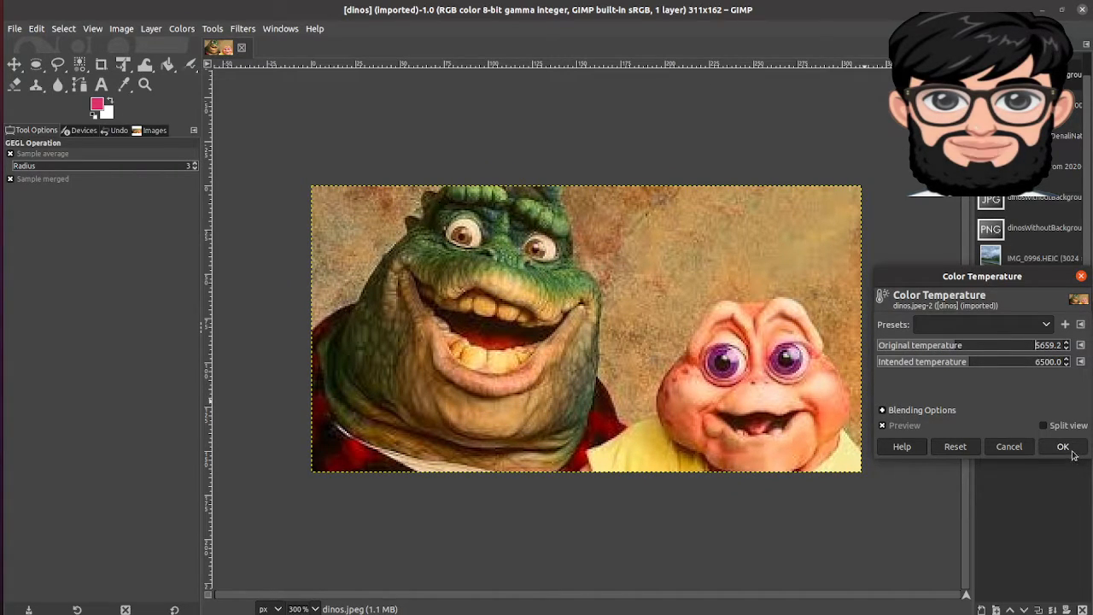
pyautogui.click(880, 344)
pyautogui.click(948, 362)
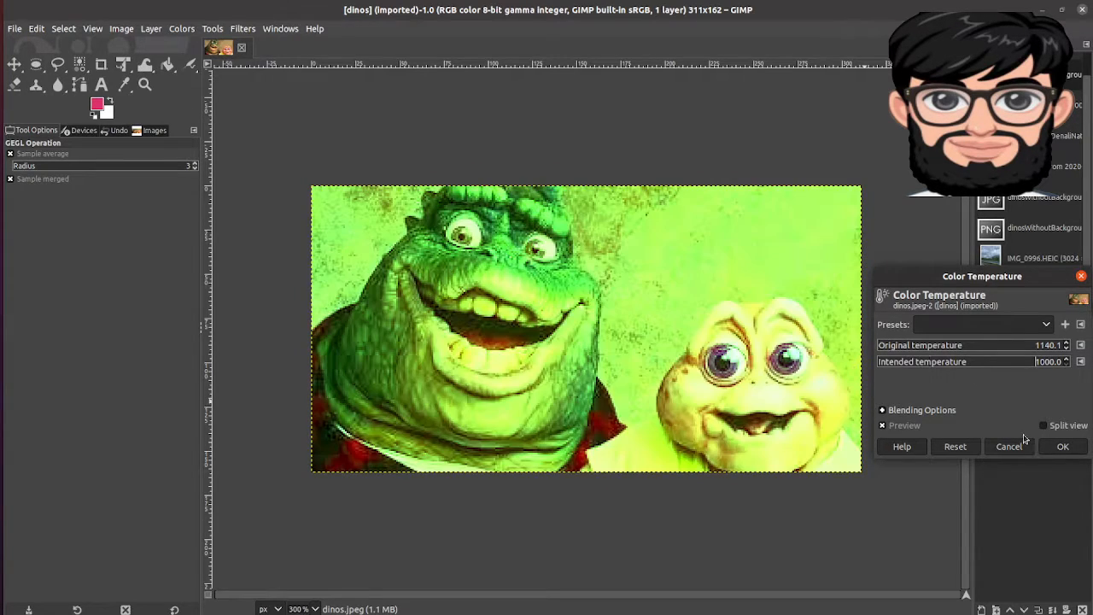
pyautogui.click(1008, 446)
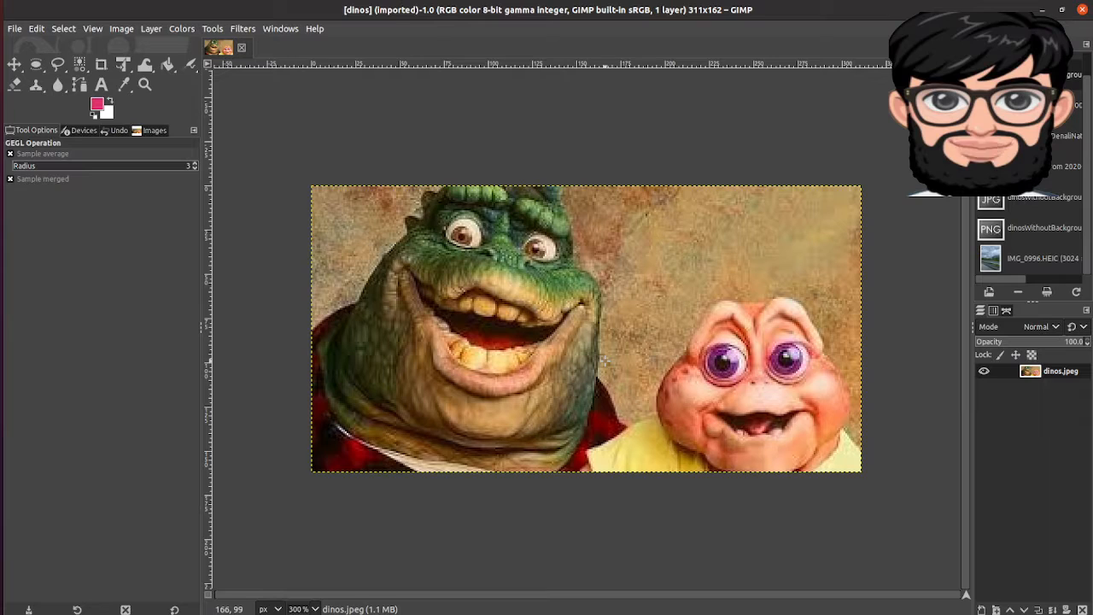
# - Start Color Temperature with Split view enabled and move the divider between the two dinosaurs
pyautogui.rightClick(608, 365)
pyautogui.moveTo(654, 468)
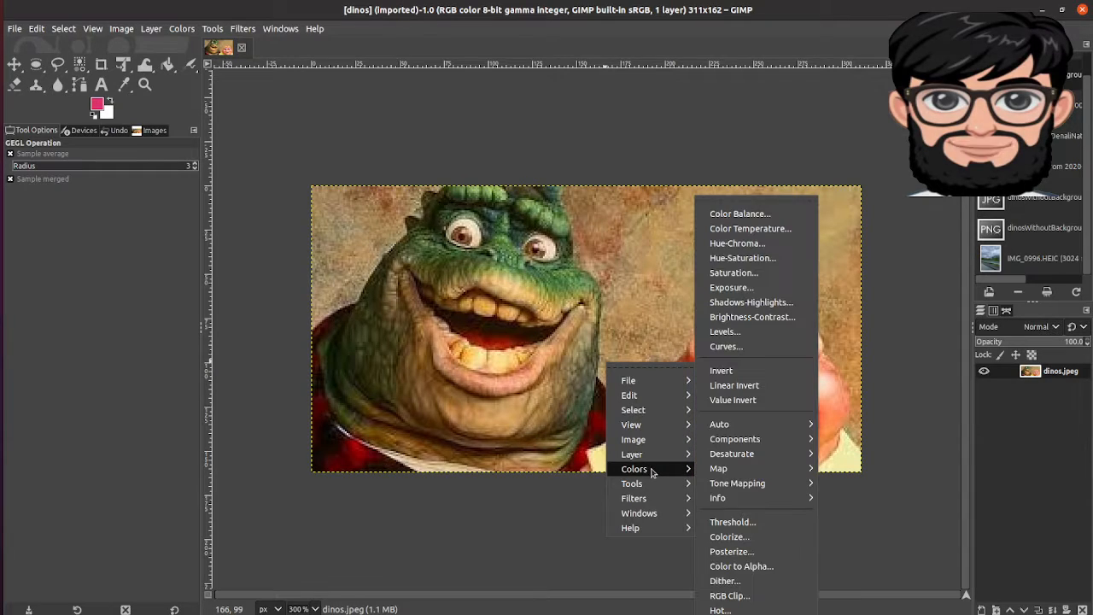
pyautogui.click(747, 228)
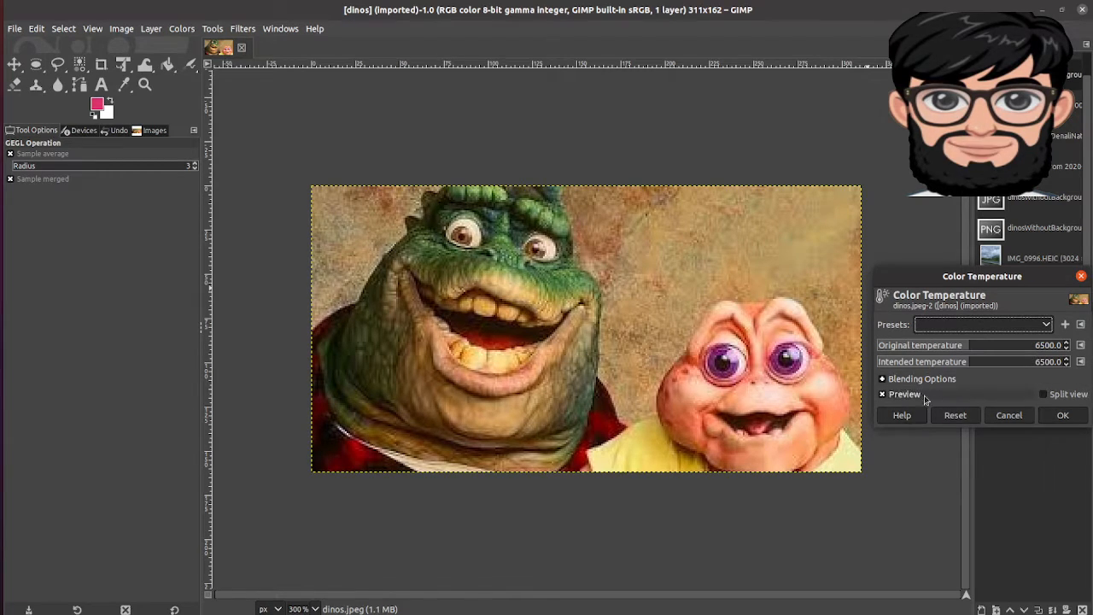
pyautogui.click(1045, 396)
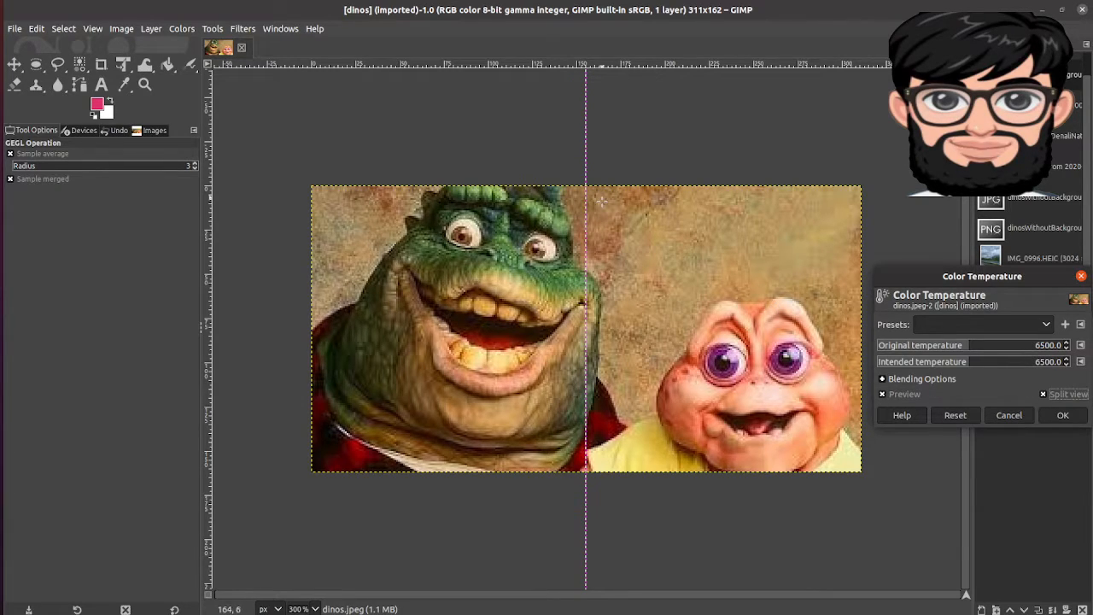
pyautogui.moveTo(601, 201); pyautogui.dragTo(629, 200)
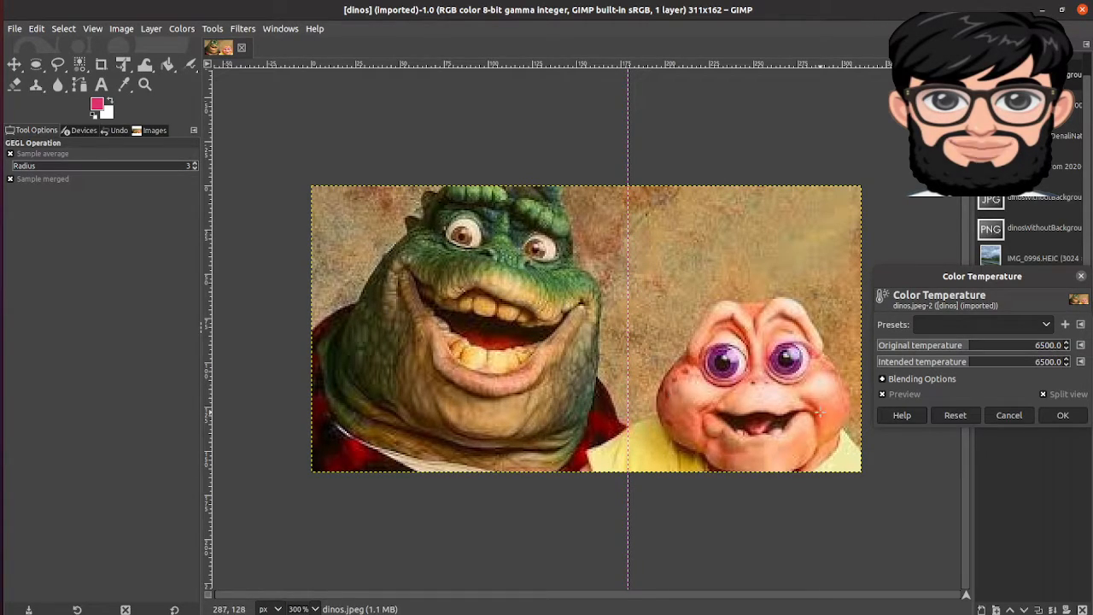
# - Preview original temperature 1175.2 and intended temperature 6780.3 in the split view, and cancel the adjustment
pyautogui.moveTo(969, 349); pyautogui.dragTo(883, 355)
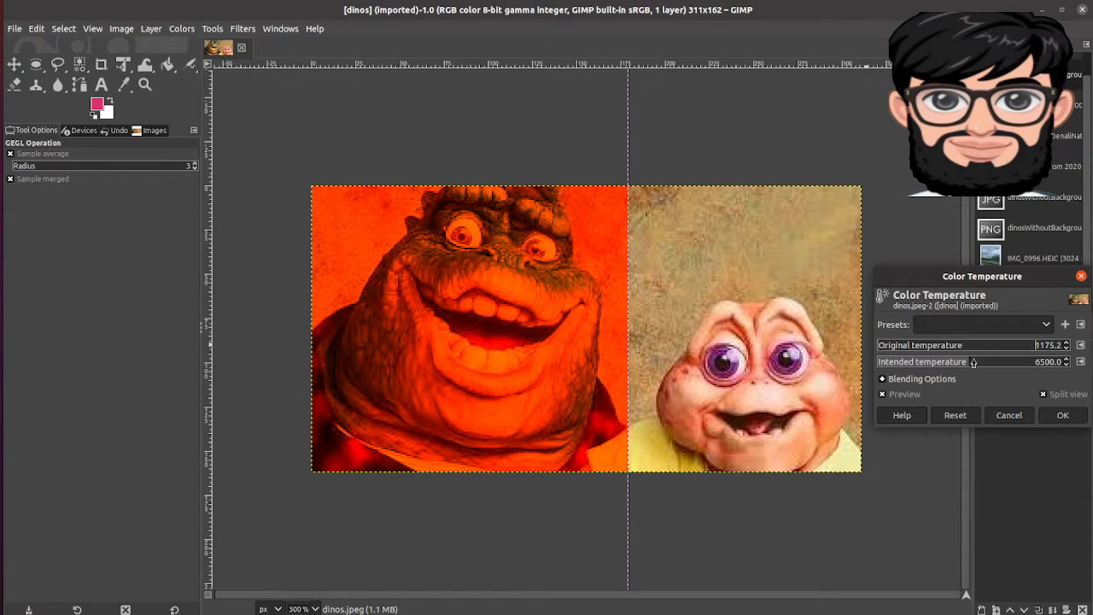
pyautogui.moveTo(967, 365); pyautogui.dragTo(1010, 357)
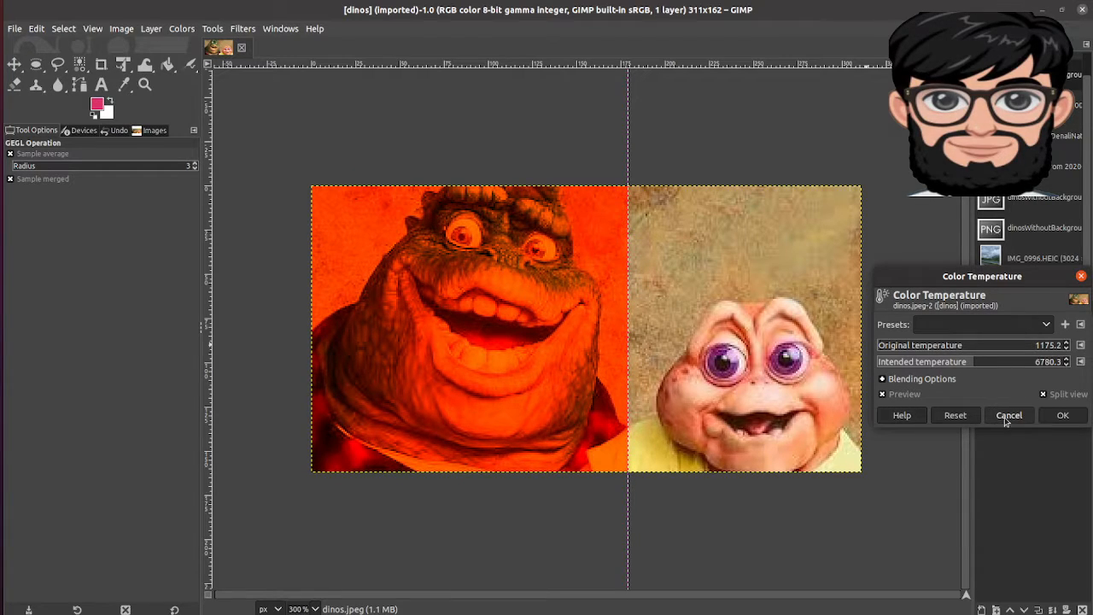
pyautogui.click(1008, 416)
# - Try the two last-used Color Balance presets, 06:54:47 and 06:54:30, on the dinosaur image and cancel the adjustment
pyautogui.rightClick(538, 417)
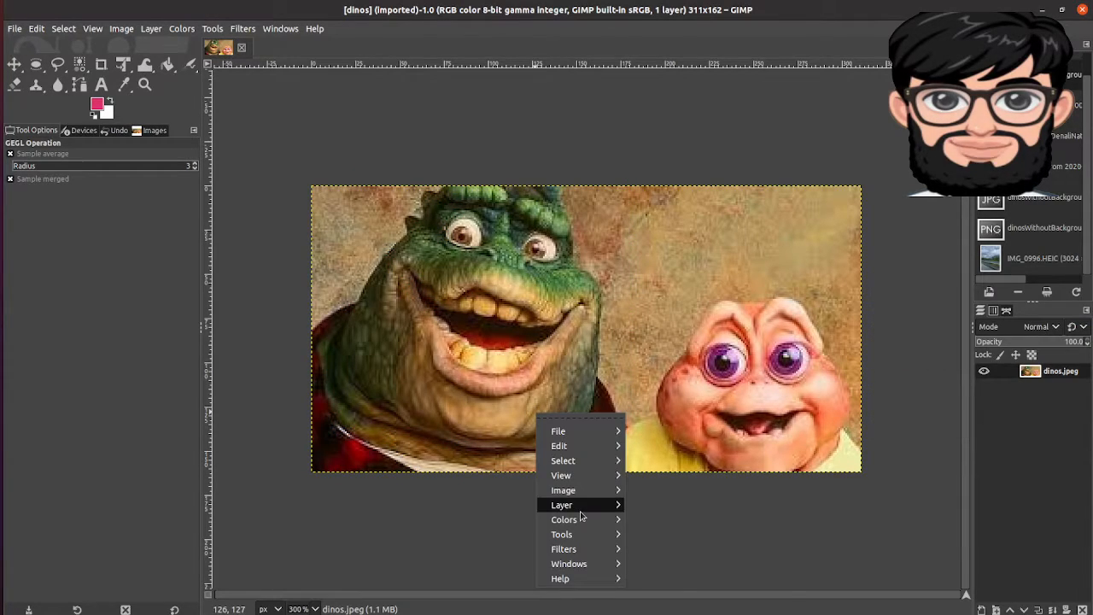
pyautogui.moveTo(579, 525)
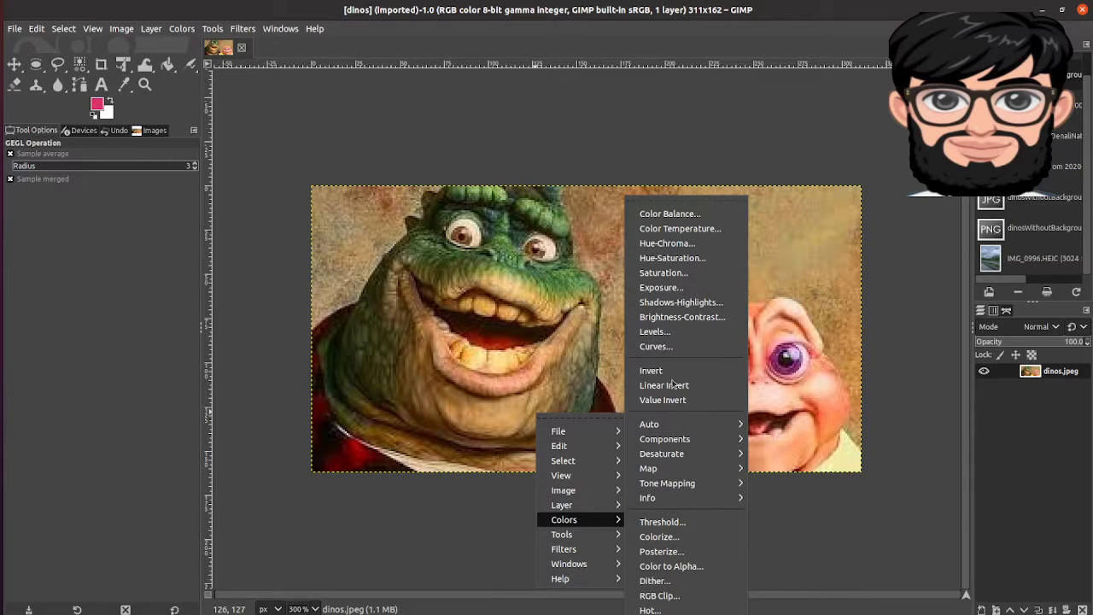
pyautogui.click(670, 215)
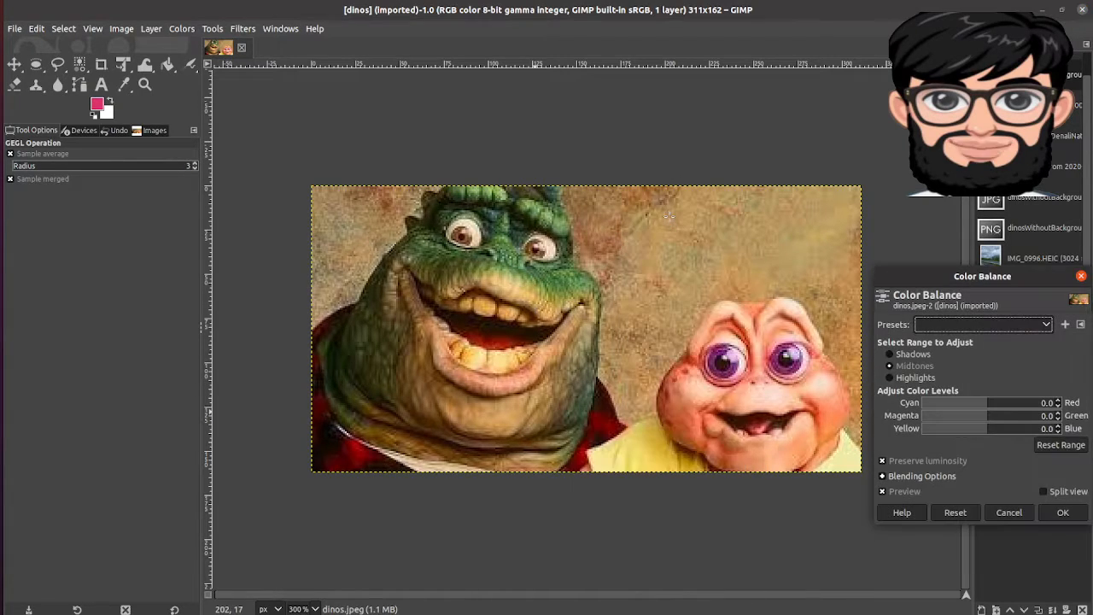
pyautogui.click(1027, 326)
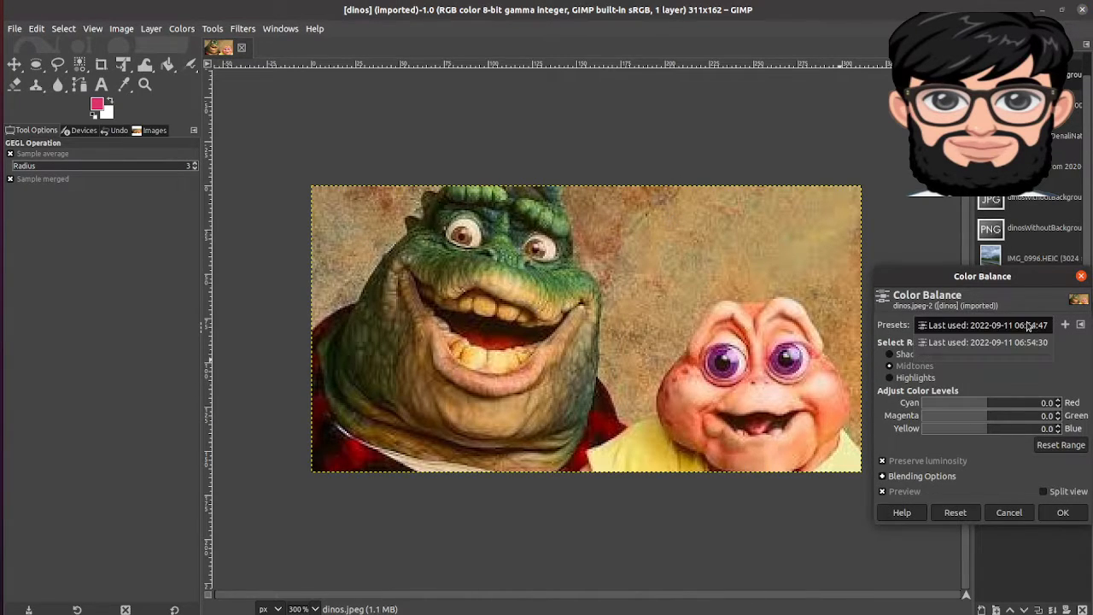
pyautogui.click(1030, 331)
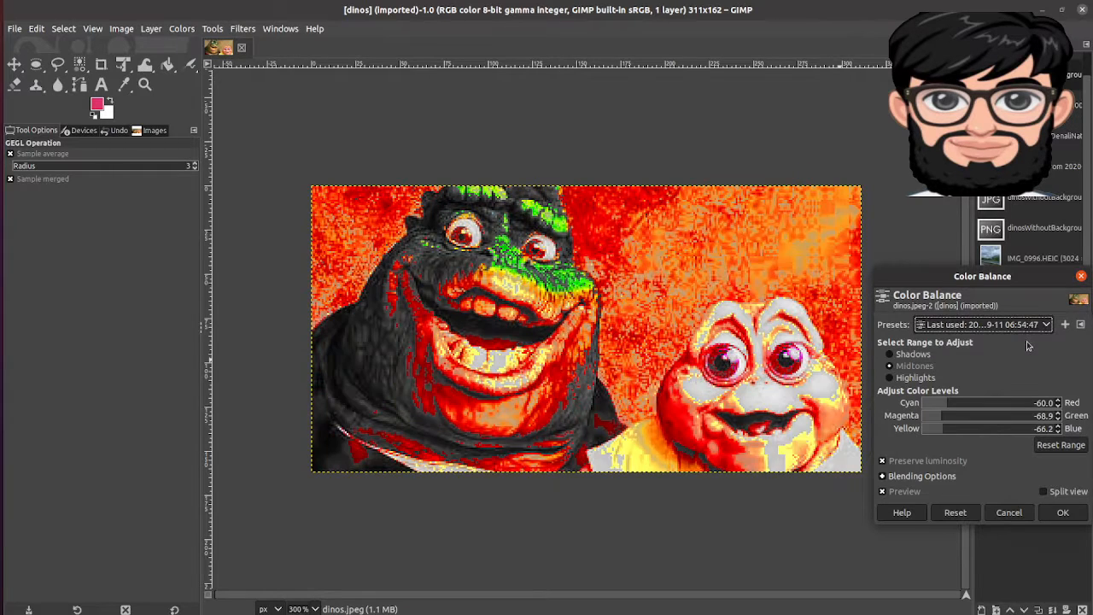
pyautogui.click(1032, 331)
pyautogui.click(1033, 341)
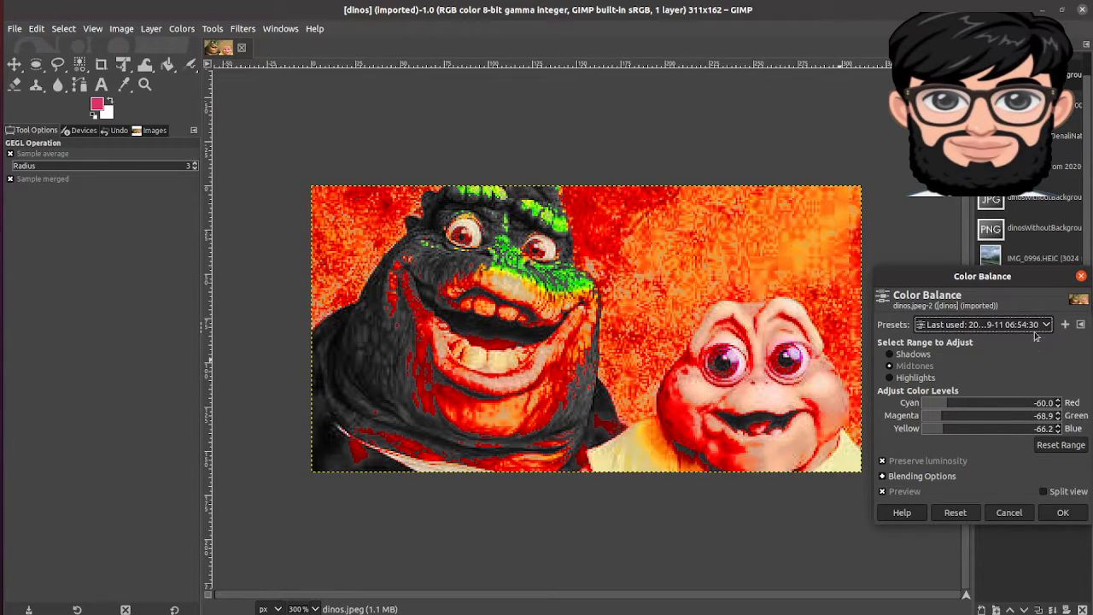
pyautogui.click(1036, 325)
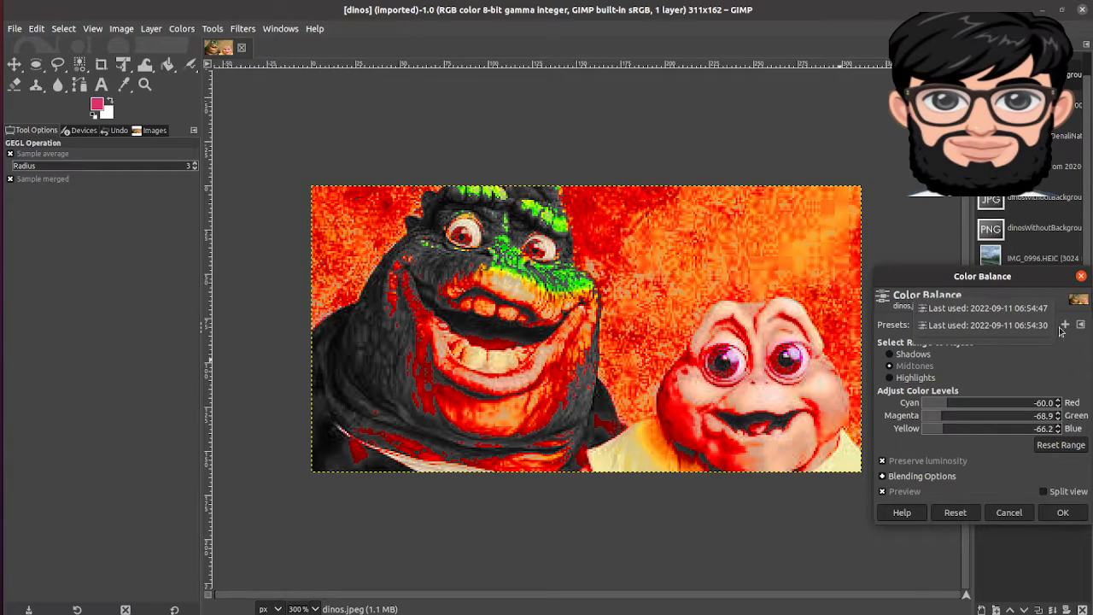
pyautogui.click(1025, 357)
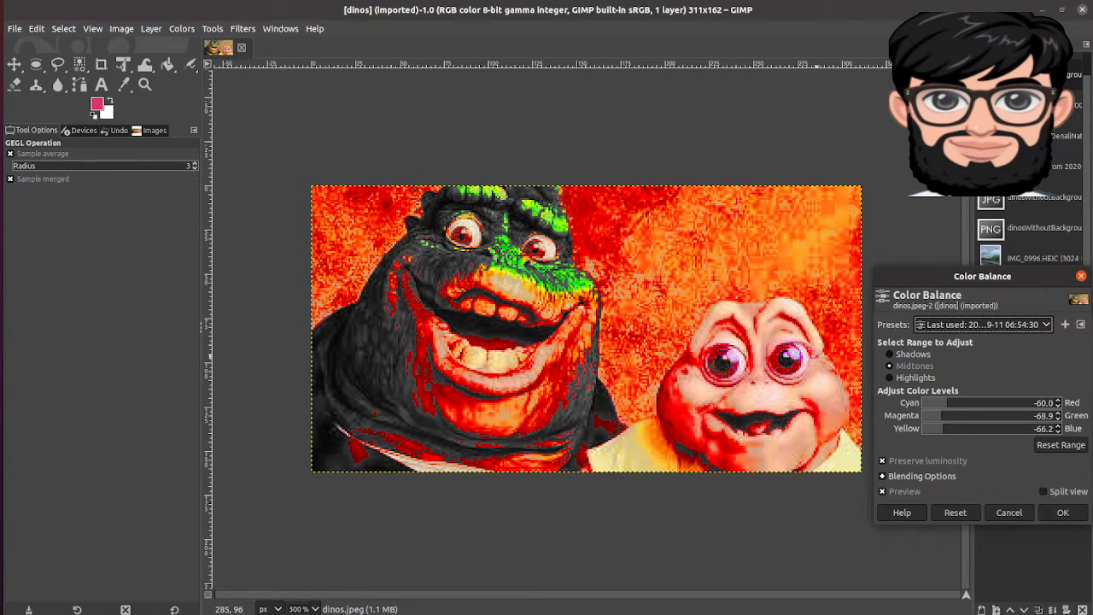
pyautogui.click(1009, 514)
# - Start Color Balance on the Shadows range and try Cyan-Red levels of -62.7 and 29.8, settling on -5.8
pyautogui.rightClick(752, 383)
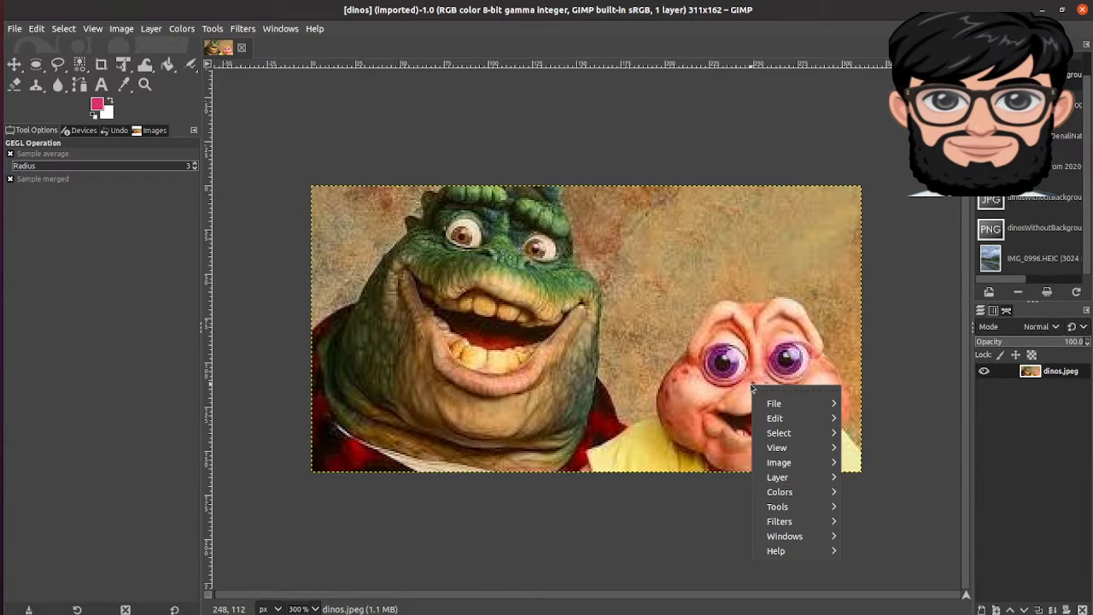
pyautogui.moveTo(802, 492)
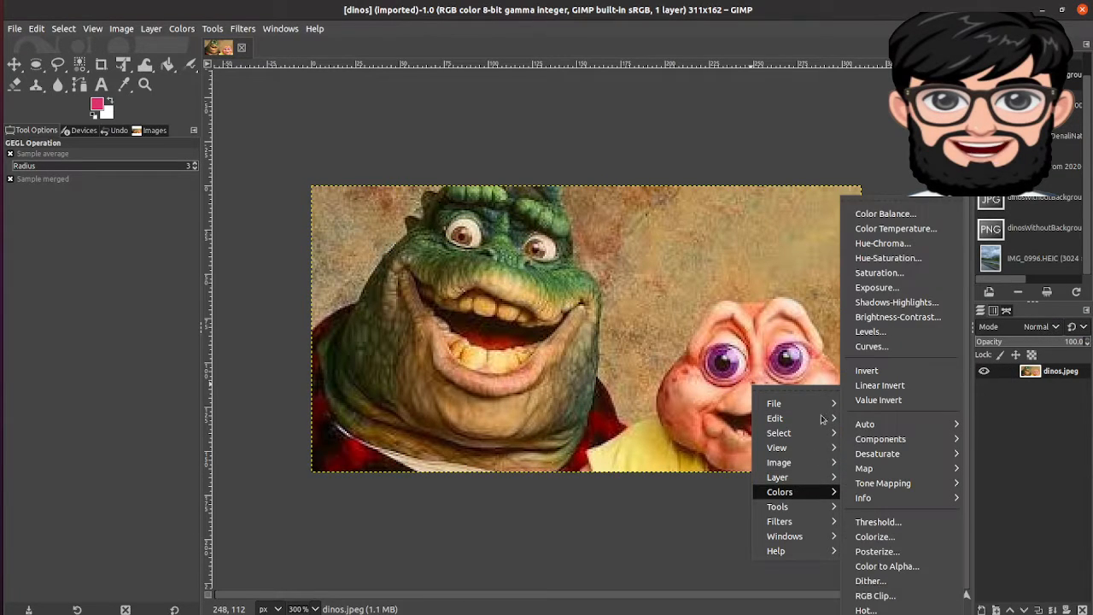
pyautogui.click(899, 219)
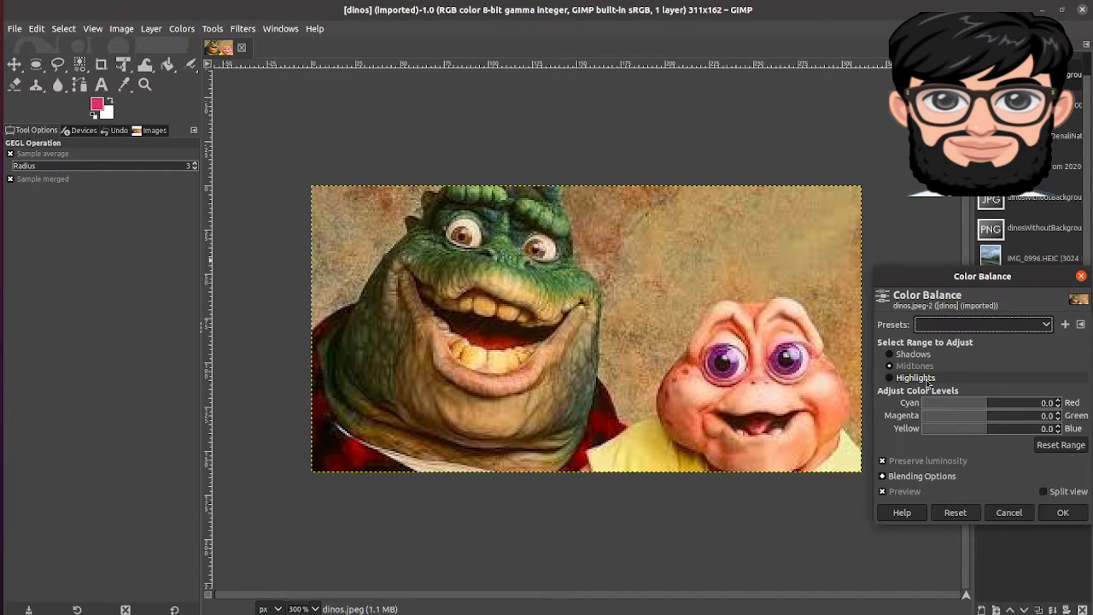
pyautogui.click(912, 353)
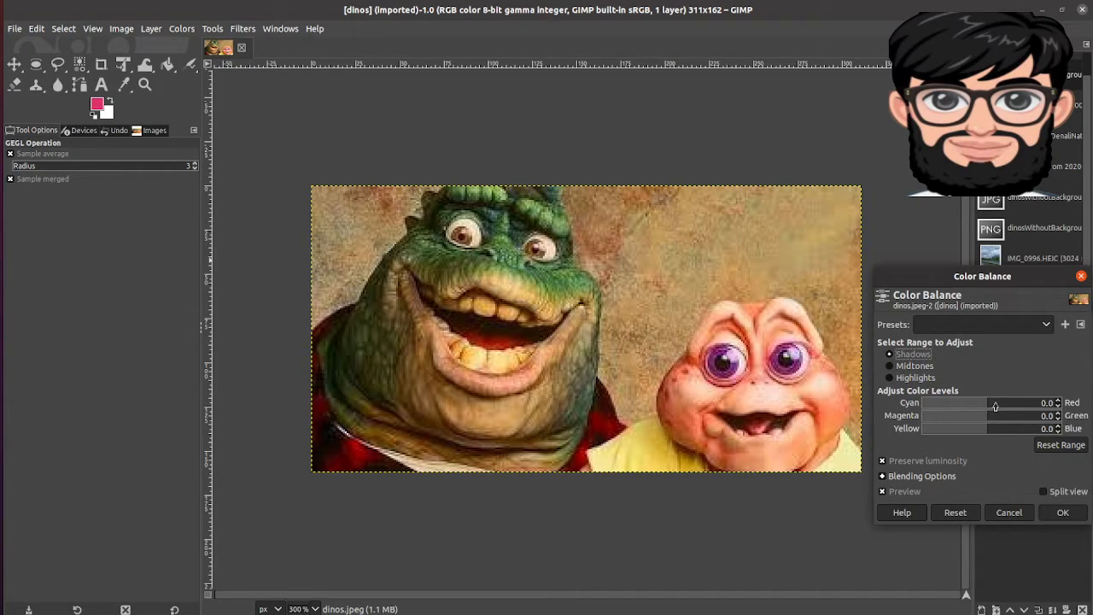
pyautogui.moveTo(986, 411)
pyautogui.mouseDown()
pyautogui.moveTo(1059, 414)
pyautogui.moveTo(933, 409)
pyautogui.moveTo(987, 415)
pyautogui.mouseUp()
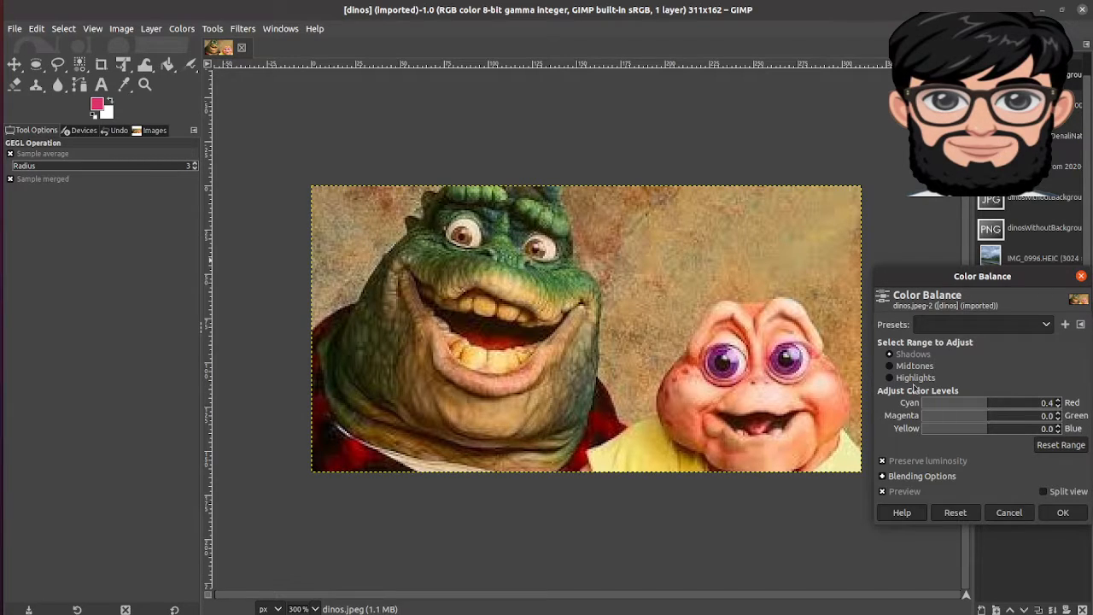
pyautogui.moveTo(987, 410)
pyautogui.mouseDown()
pyautogui.moveTo(891, 412)
pyautogui.moveTo(970, 405)
pyautogui.mouseUp()
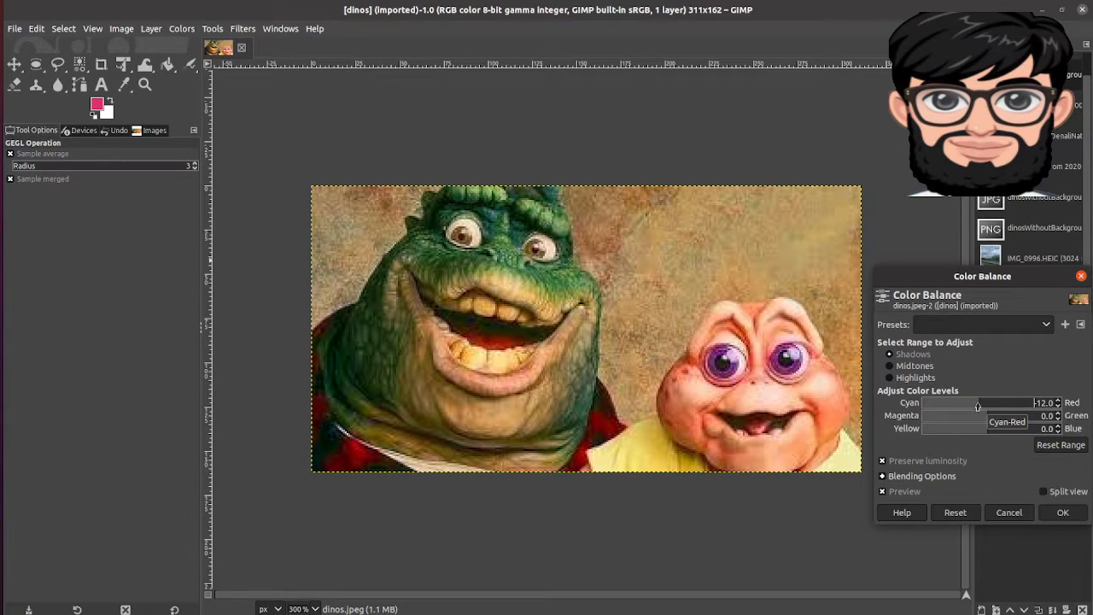
pyautogui.moveTo(978, 407); pyautogui.dragTo(944, 414)
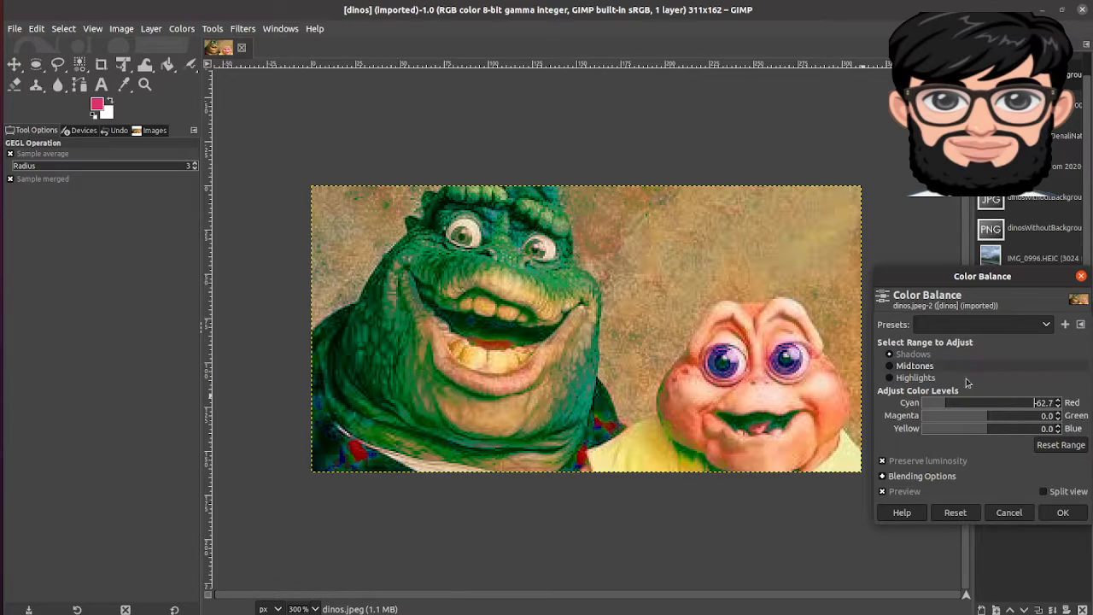
pyautogui.moveTo(950, 406)
pyautogui.mouseDown()
pyautogui.moveTo(1021, 412)
pyautogui.moveTo(918, 414)
pyautogui.moveTo(971, 408)
pyautogui.mouseUp()
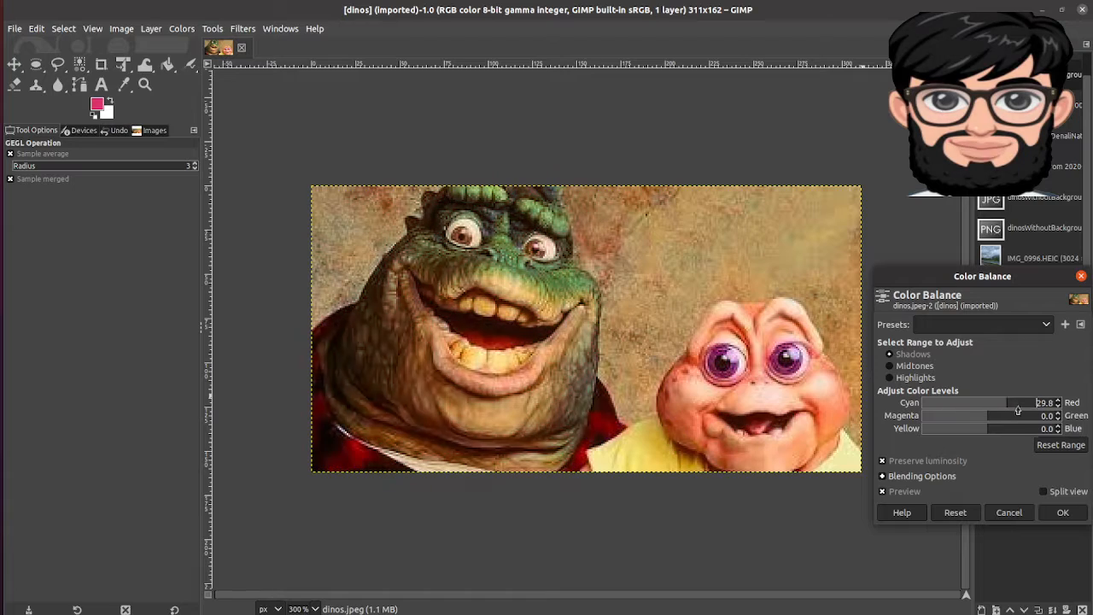
pyautogui.moveTo(952, 407); pyautogui.dragTo(983, 404)
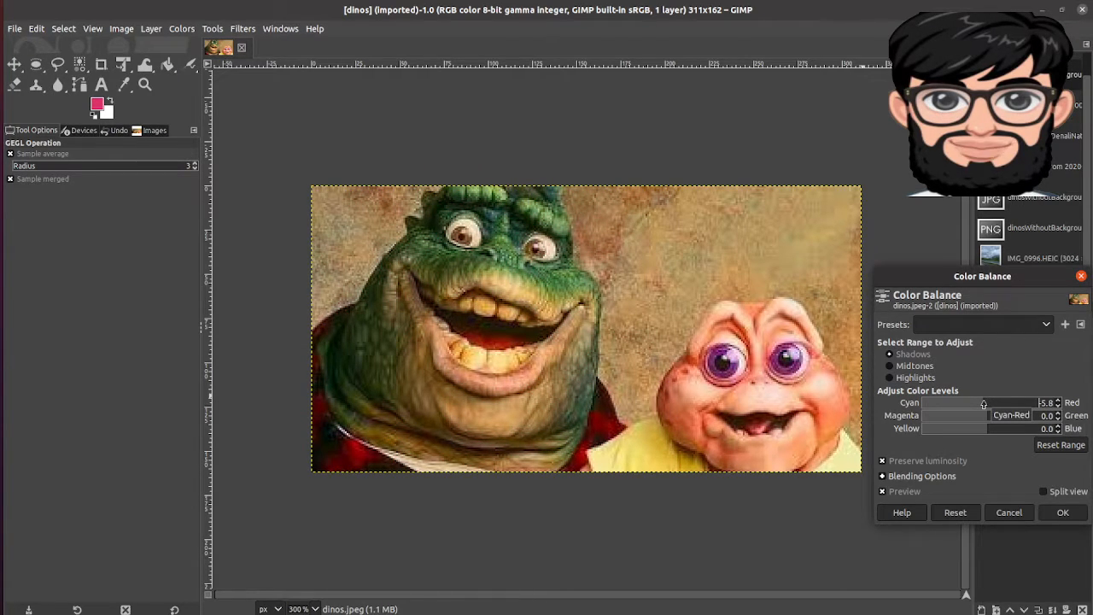
# - Try different shadow levels, settling on Cyan-Red -6.7, Magenta-Green -4.9 and Yellow-Blue -19.1
pyautogui.click(1010, 434)
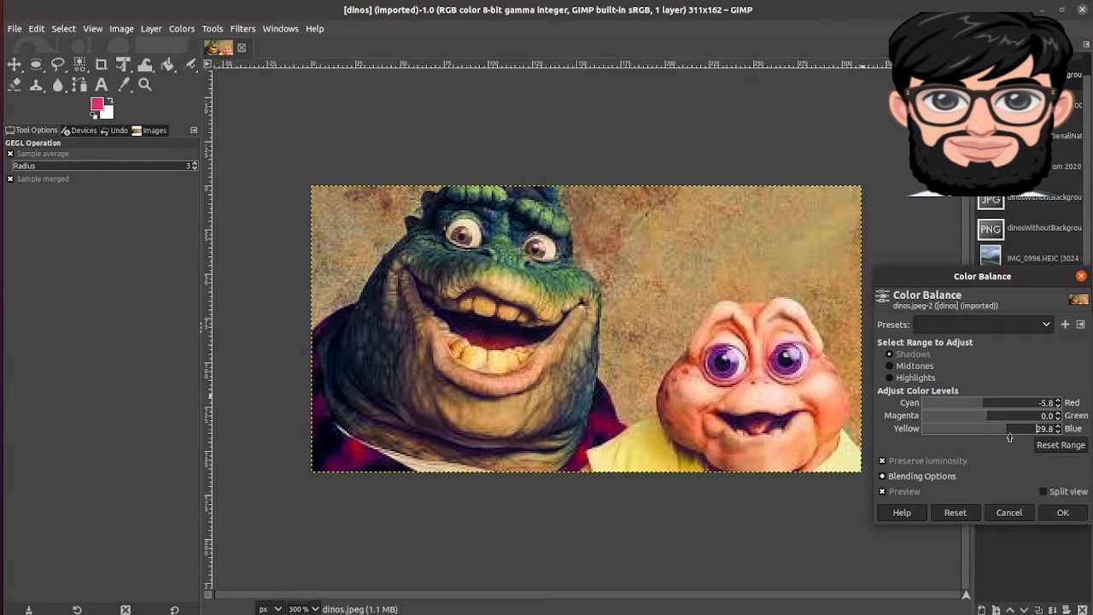
pyautogui.moveTo(1009, 437); pyautogui.dragTo(1027, 402)
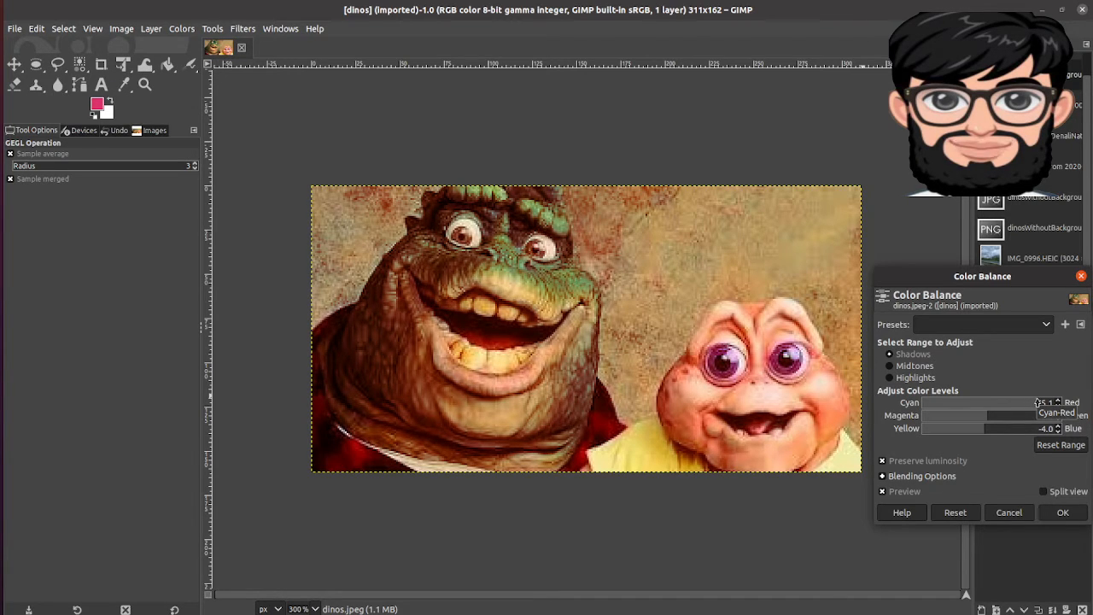
pyautogui.click(947, 407)
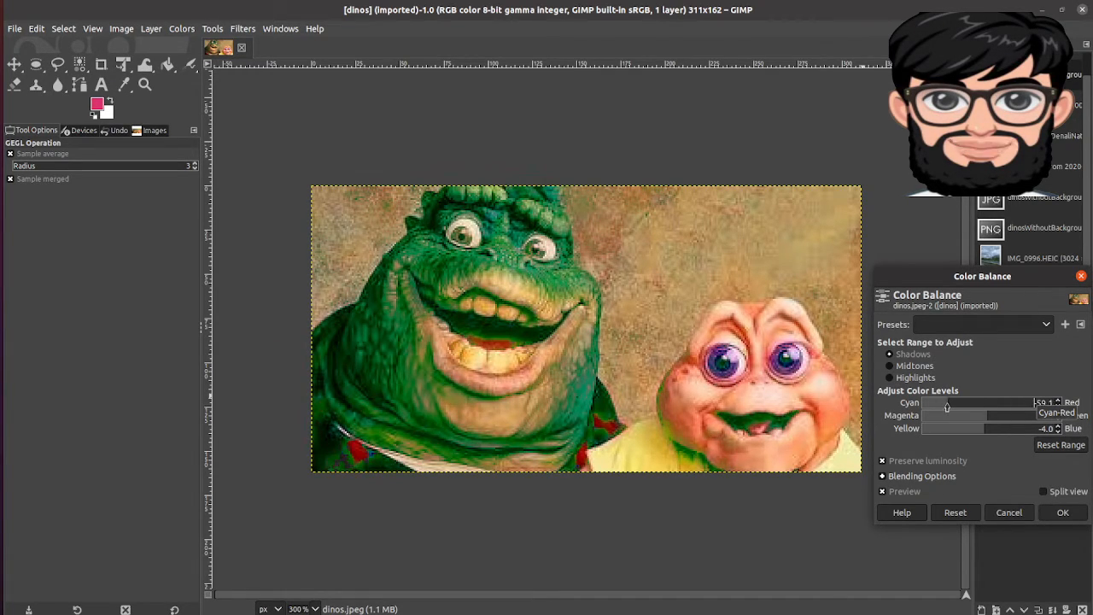
pyautogui.moveTo(946, 407); pyautogui.dragTo(975, 436)
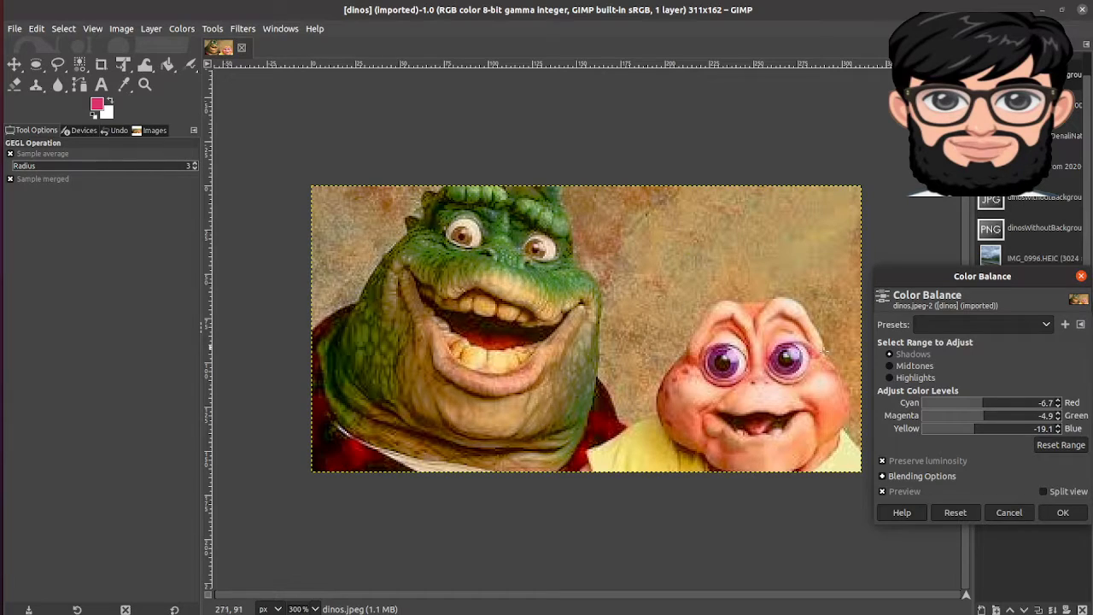
# - Enable Split view with the divider between the two dinosaurs, and set the shadows' Cyan-Red level to -13.8
pyautogui.click(1042, 492)
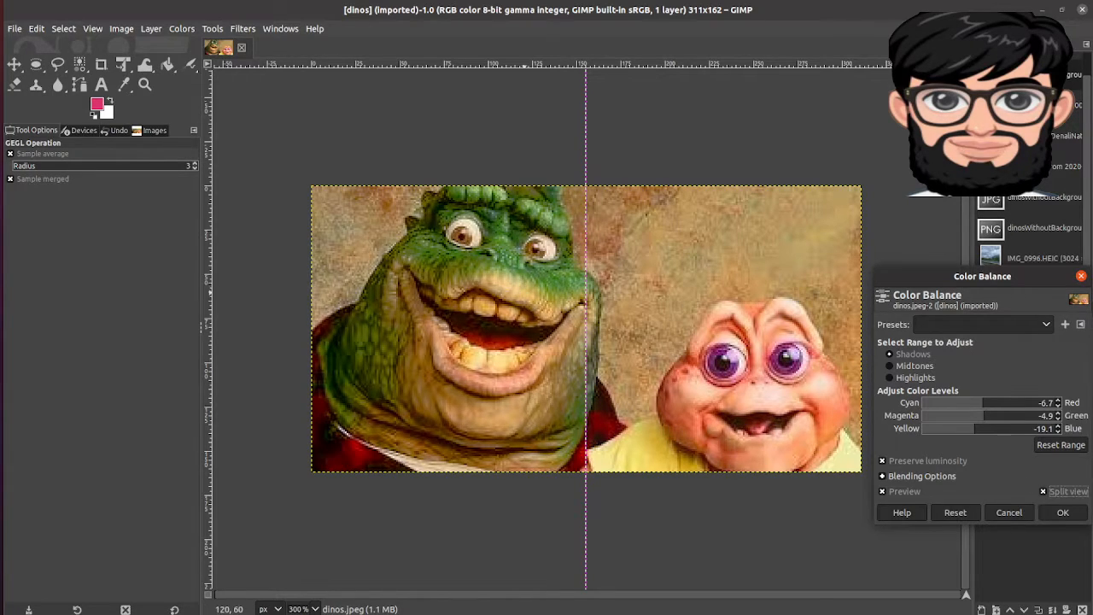
pyautogui.moveTo(585, 240); pyautogui.dragTo(626, 241)
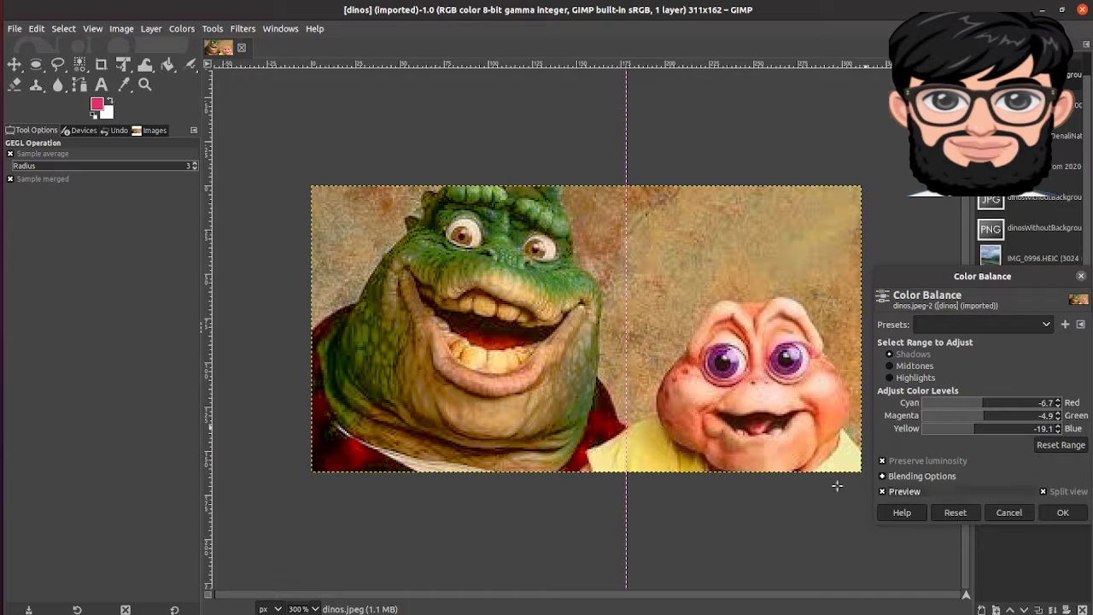
pyautogui.moveTo(985, 404)
pyautogui.mouseDown()
pyautogui.moveTo(918, 404)
pyautogui.moveTo(1004, 404)
pyautogui.moveTo(981, 405)
pyautogui.mouseUp()
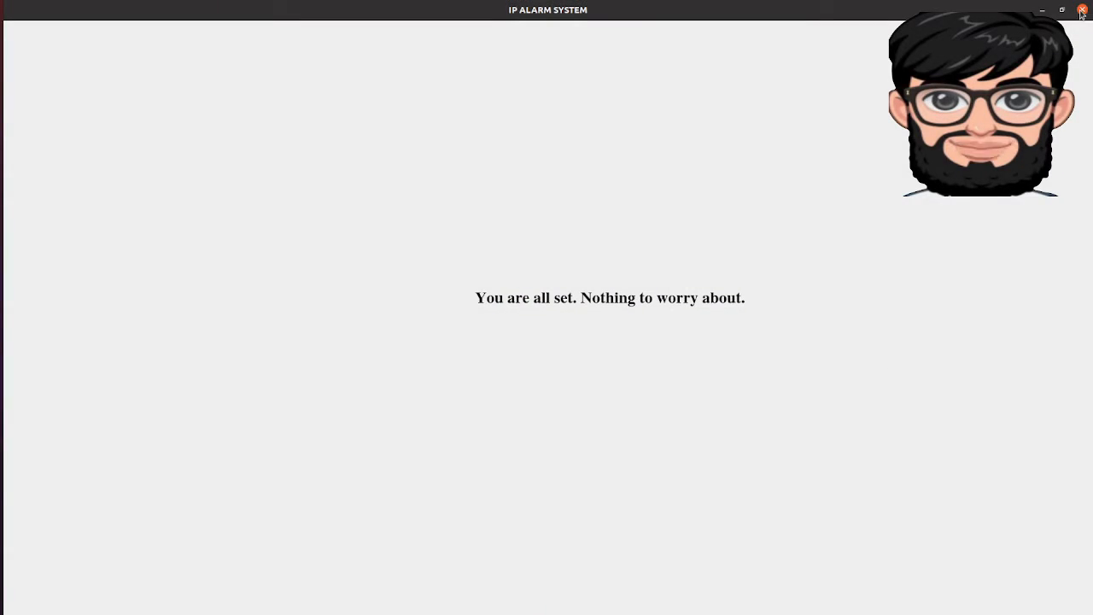
# - Close the IP Alarm System window and set the midtones to Cyan-Red -37.8, Magenta-Green -44.0 and Yellow-Blue -82.2
pyautogui.click(1081, 10)
pyautogui.click(912, 365)
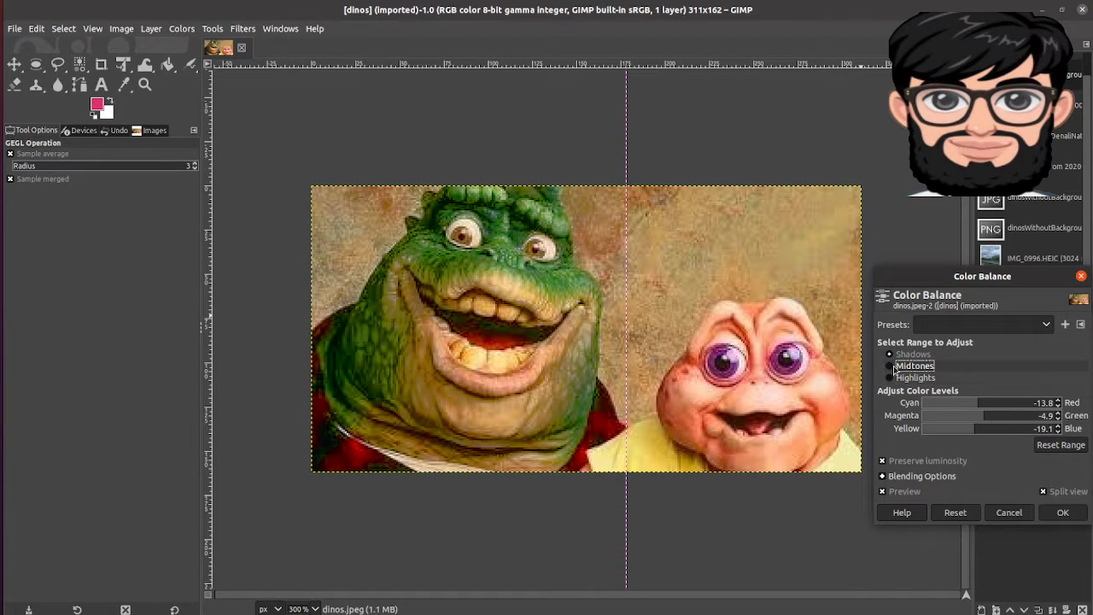
pyautogui.moveTo(989, 405); pyautogui.dragTo(933, 437)
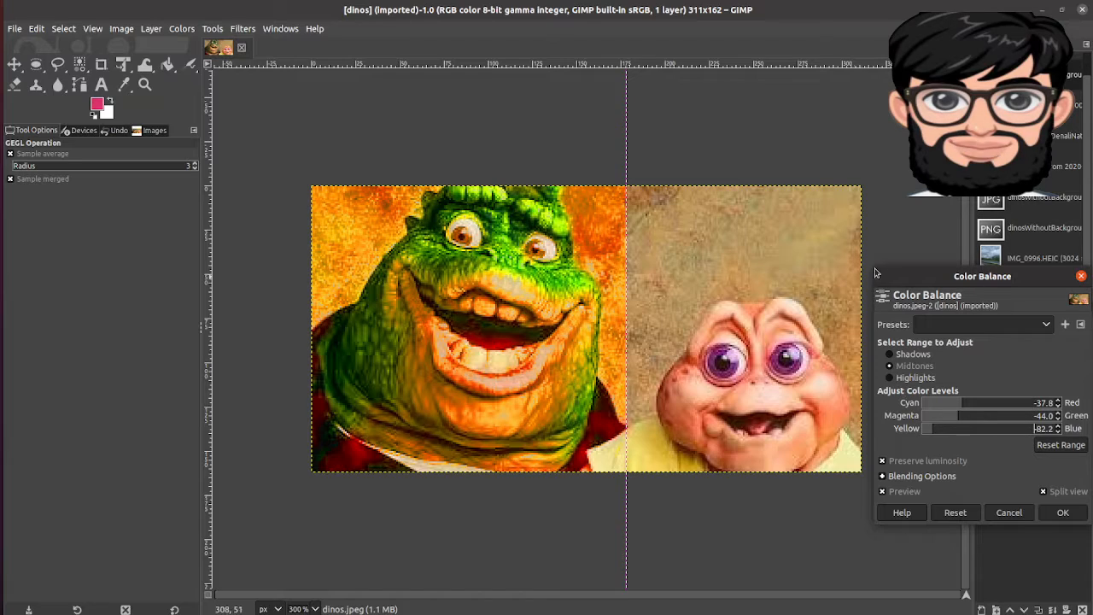
# - Switch to the Highlights range and lower Cyan-Red to -30.7 and Magenta-Green to -47.6
pyautogui.click(1081, 378)
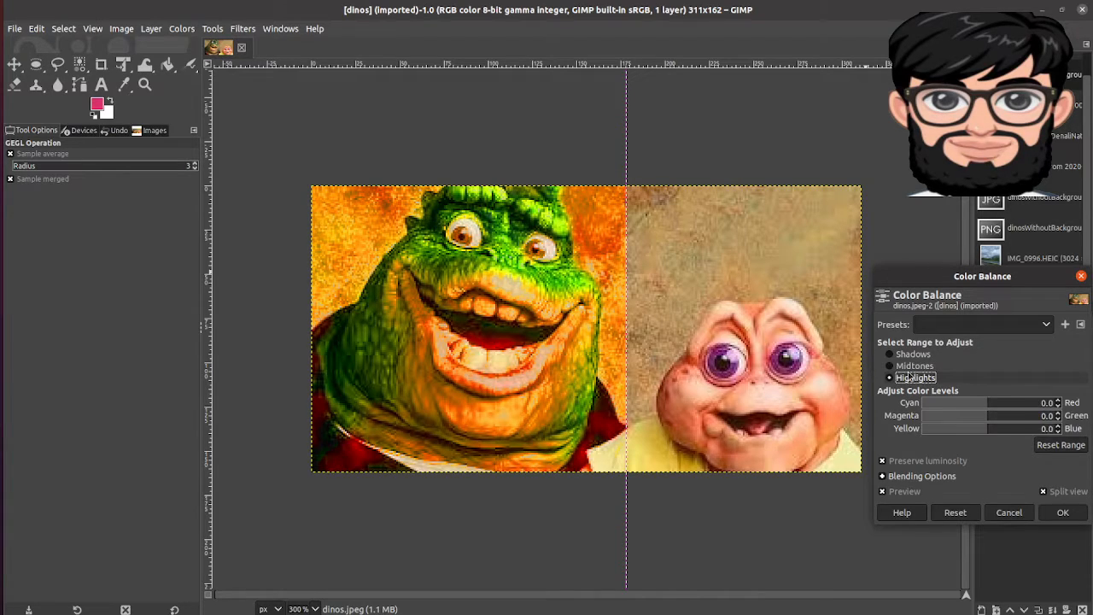
pyautogui.moveTo(1001, 402); pyautogui.dragTo(893, 404)
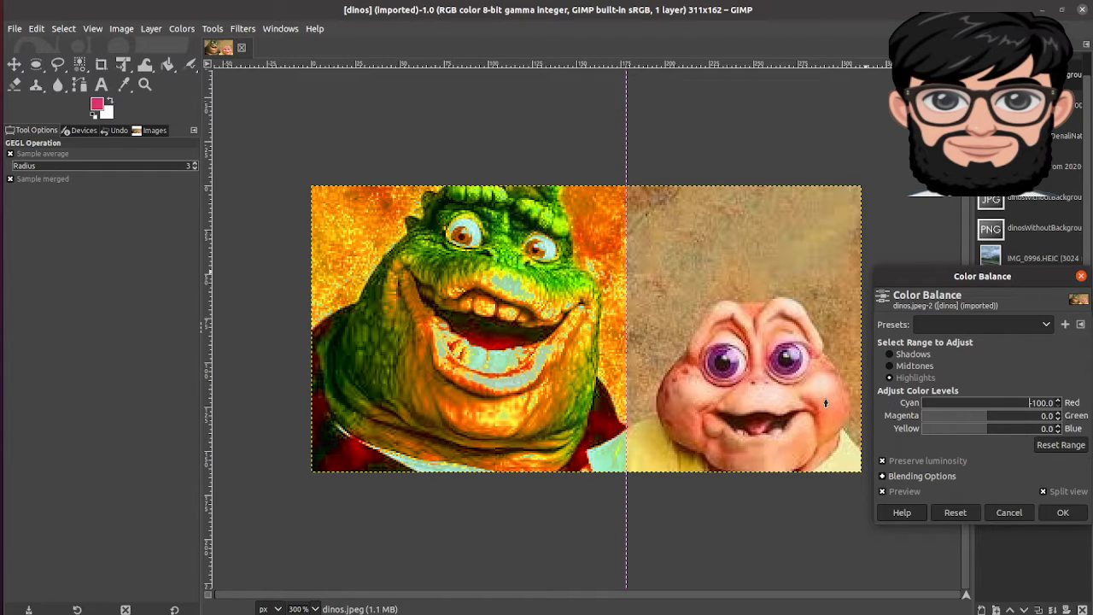
pyautogui.click(956, 403)
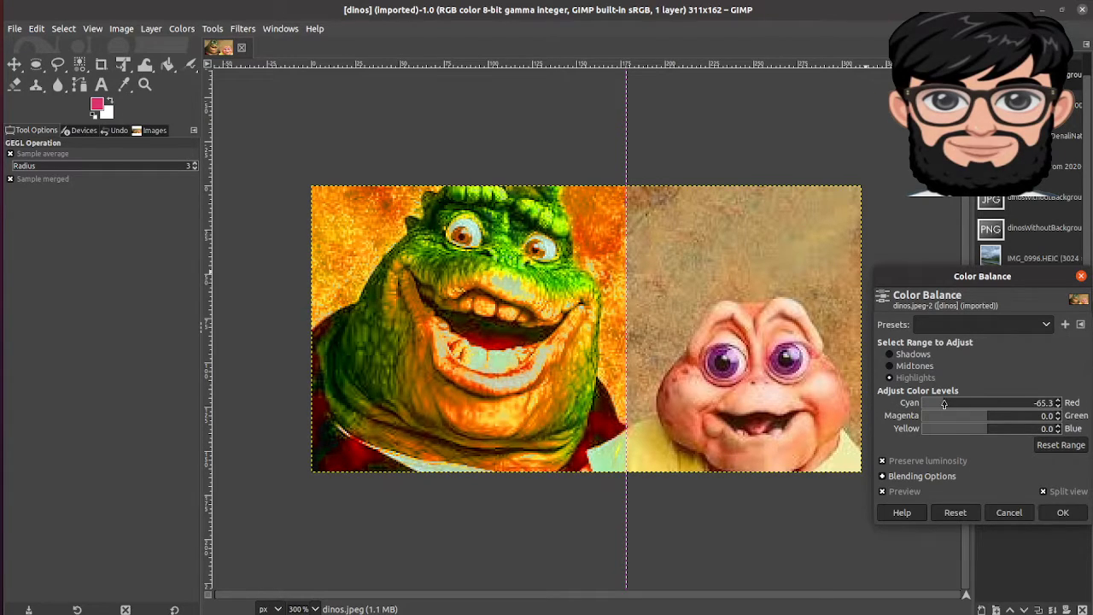
pyautogui.moveTo(956, 403); pyautogui.dragTo(959, 432)
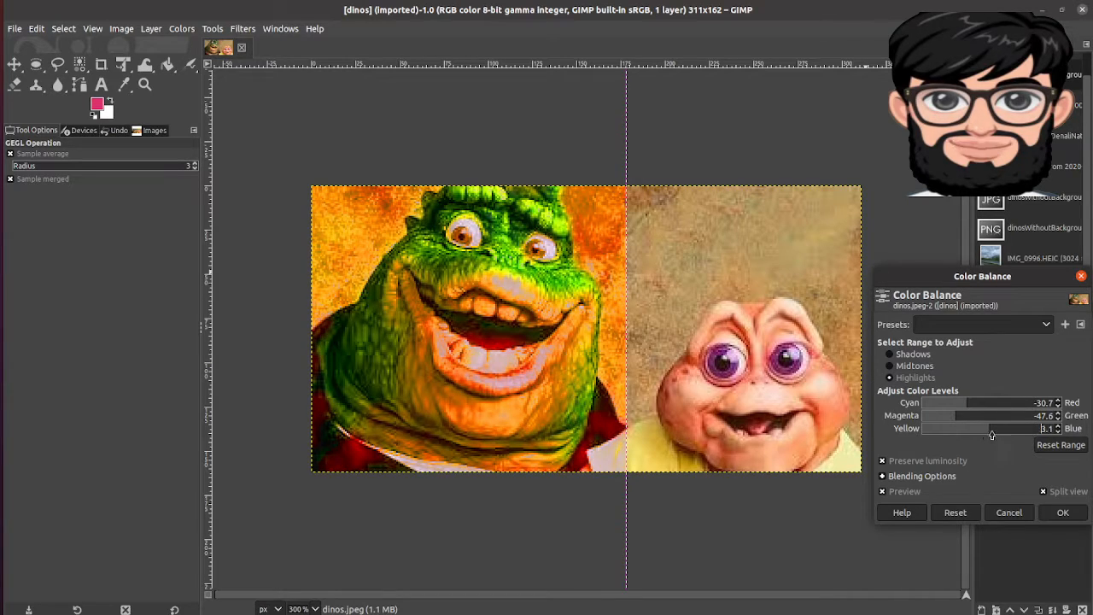
# - Raise the highlights to Cyan-Red 67.1 and Yellow-Blue 88.4, and apply the Color Balance adjustment
pyautogui.moveTo(963, 432); pyautogui.dragTo(1045, 433)
pyautogui.moveTo(956, 416); pyautogui.dragTo(1032, 404)
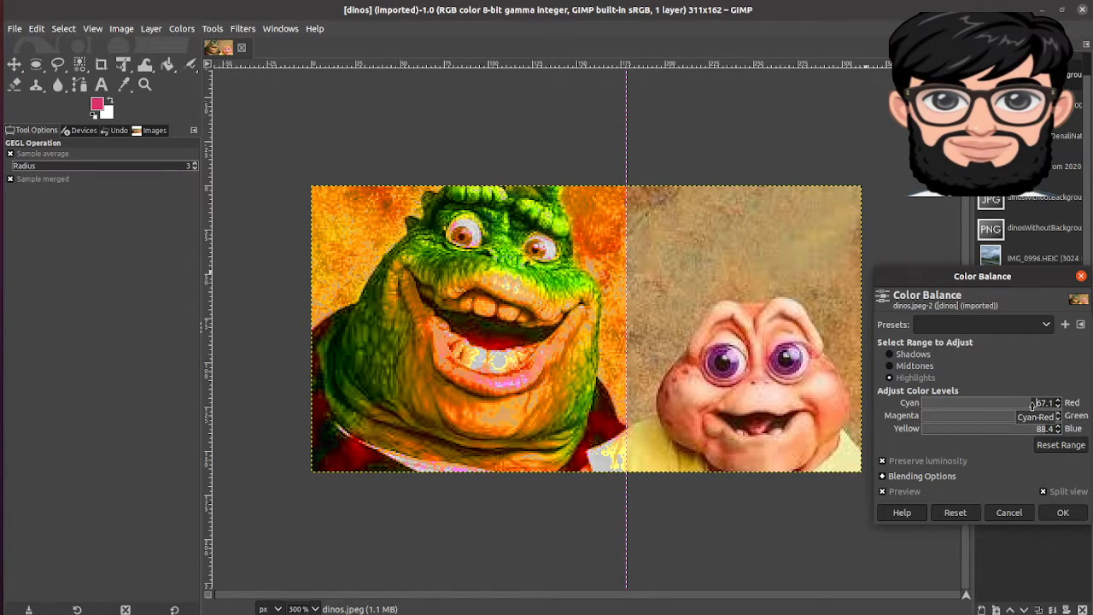
pyautogui.click(1062, 512)
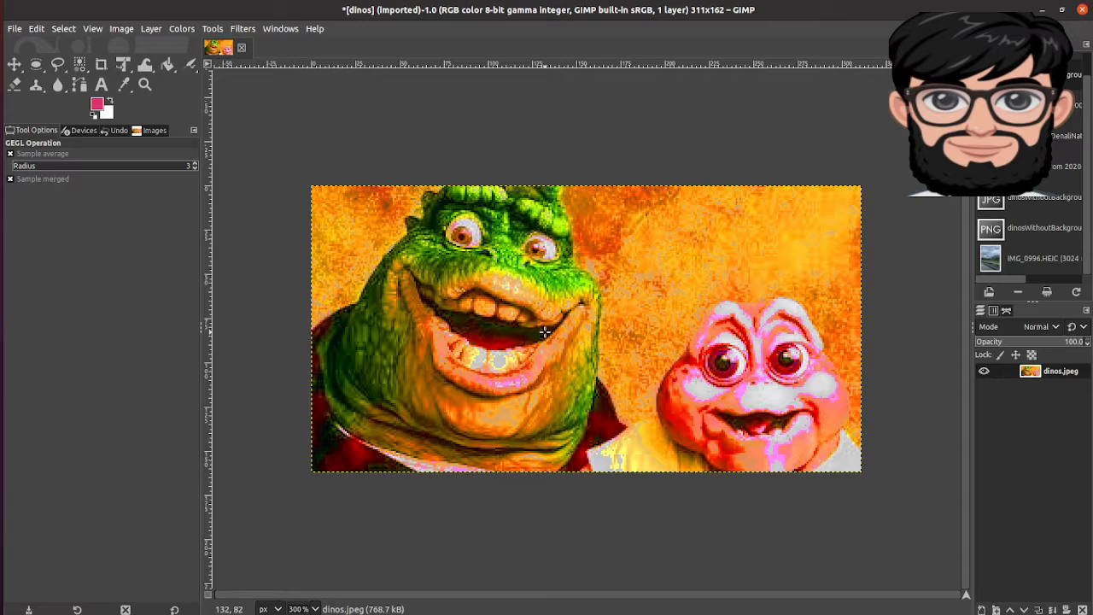
# - Try a Hue-Chroma adjustment on the image with Hue at -2.09, and discard it
pyautogui.rightClick(619, 280)
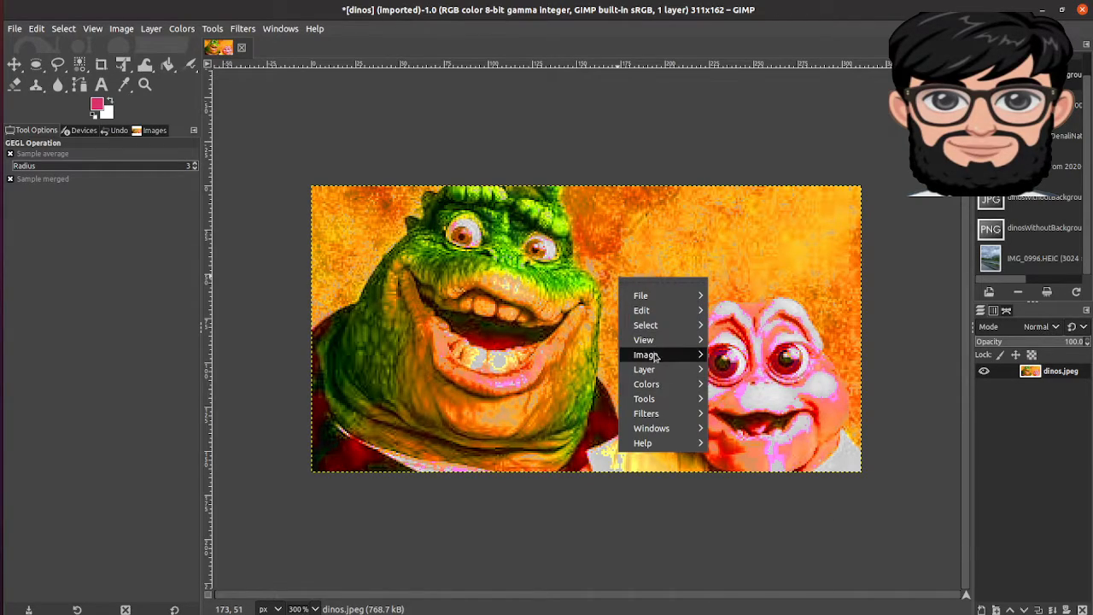
pyautogui.moveTo(653, 359)
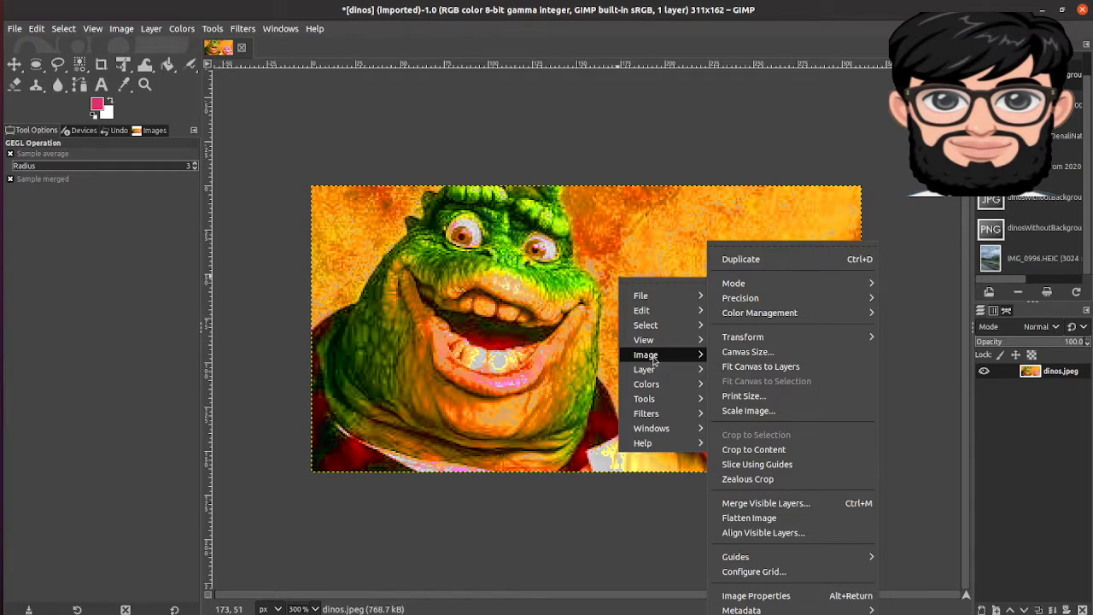
pyautogui.moveTo(675, 384)
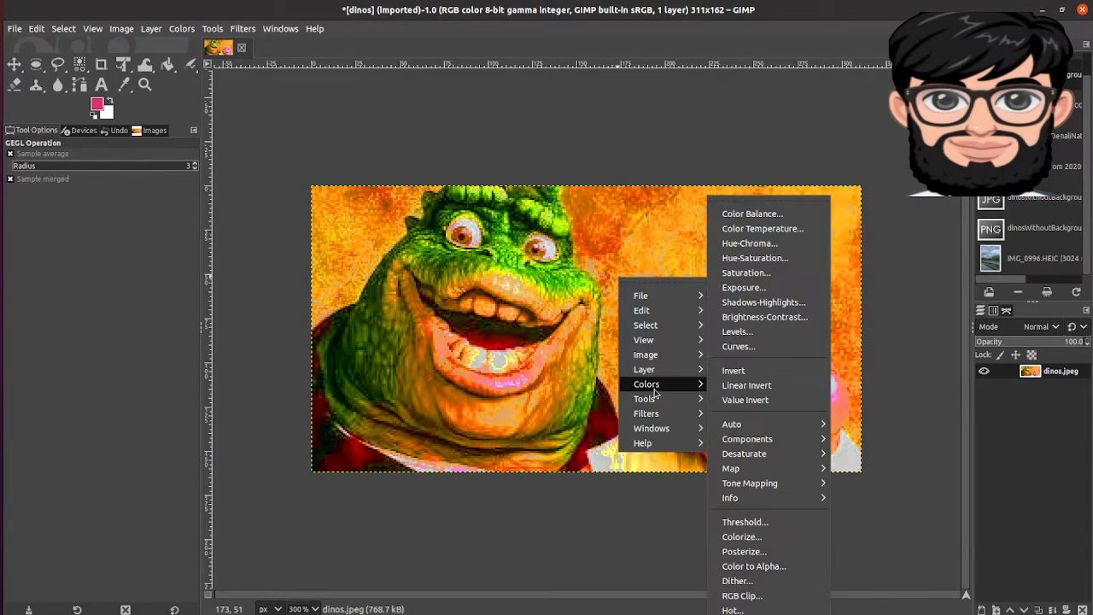
pyautogui.click(750, 243)
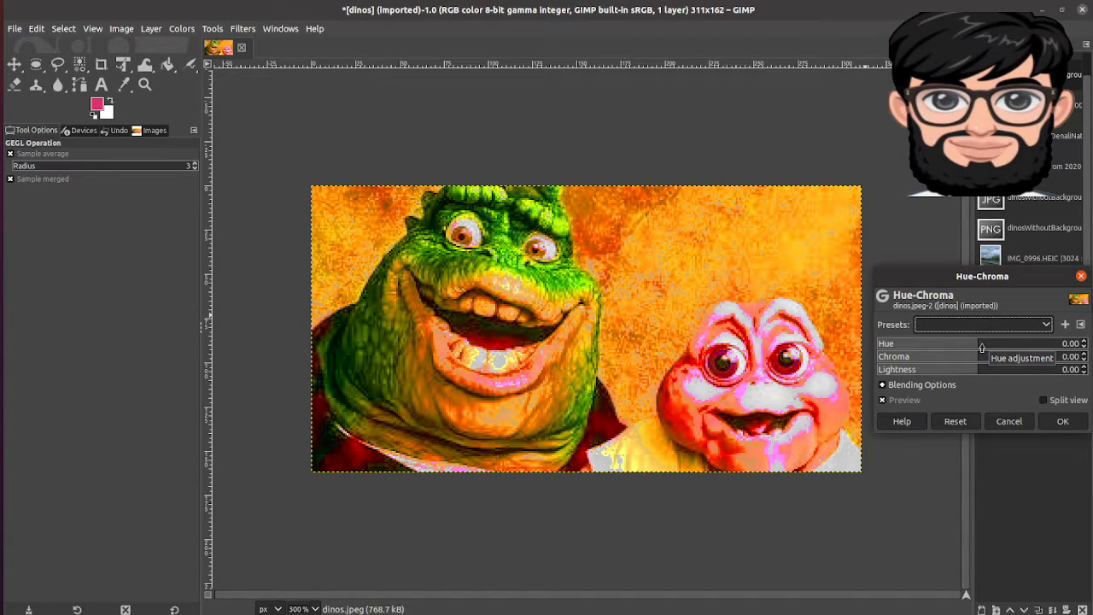
pyautogui.moveTo(978, 344)
pyautogui.mouseDown()
pyautogui.moveTo(1004, 345)
pyautogui.moveTo(978, 354)
pyautogui.mouseUp()
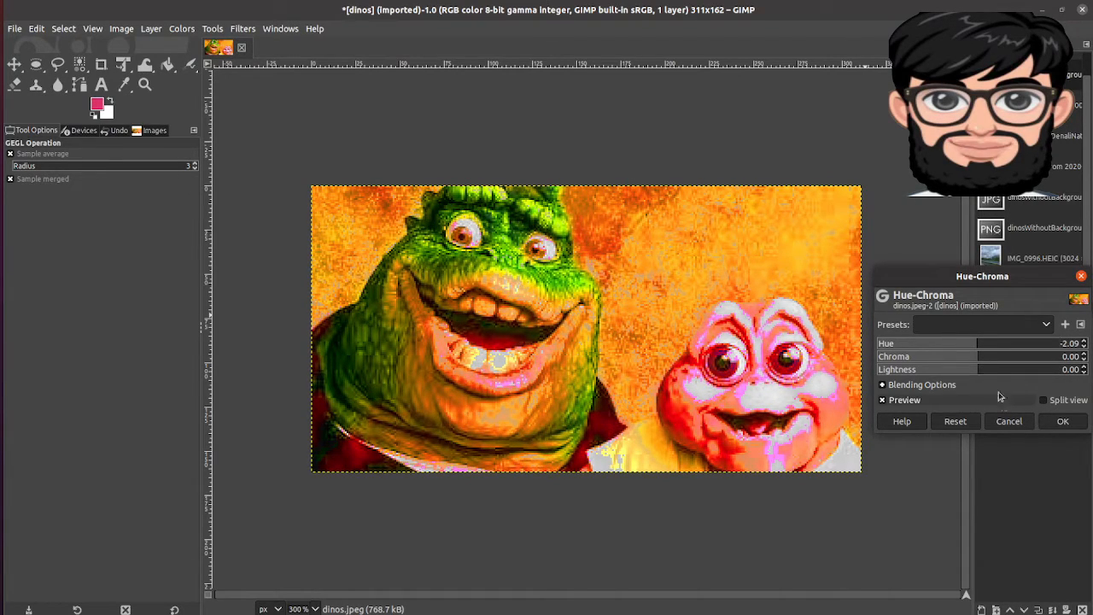
pyautogui.click(997, 418)
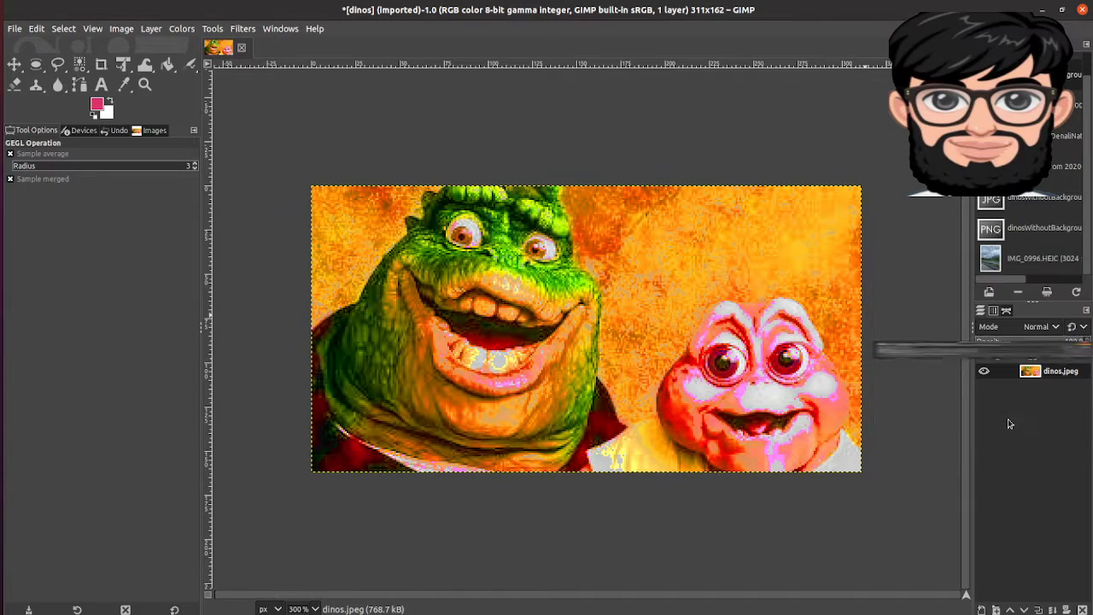
# - Start a Hue-Saturation adjustment and try the overall Hue at -32.5, bringing it back to -2.2
pyautogui.rightClick(732, 316)
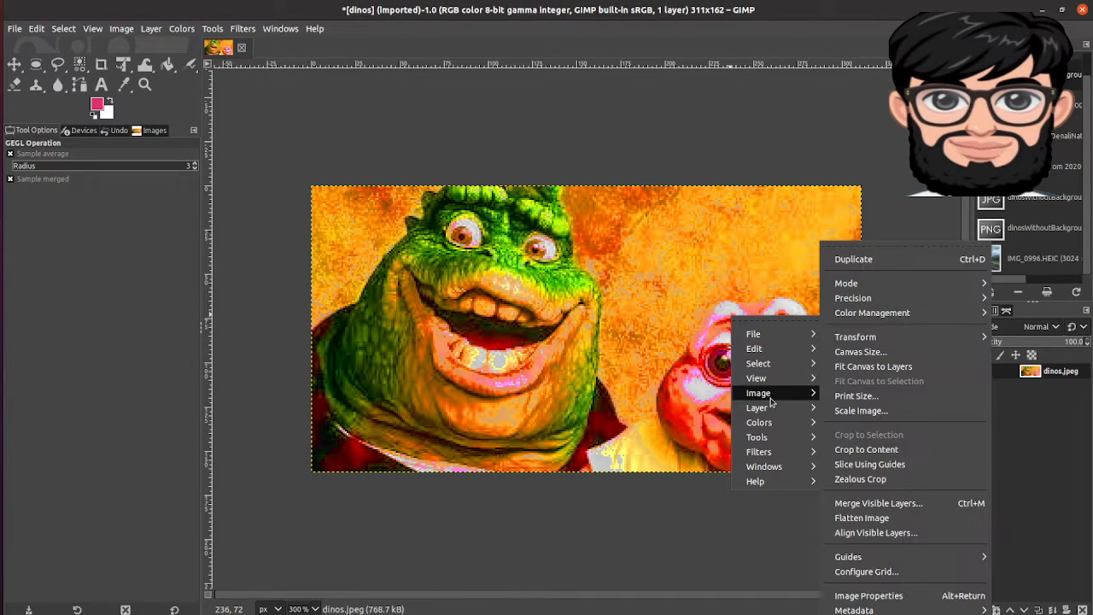
pyautogui.moveTo(770, 414)
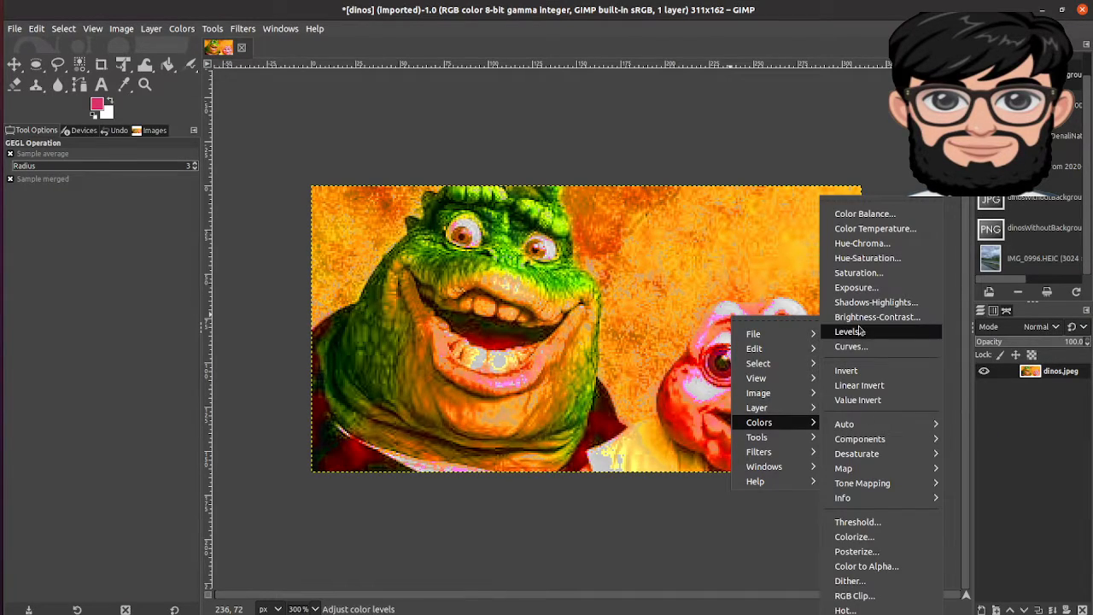
pyautogui.click(877, 254)
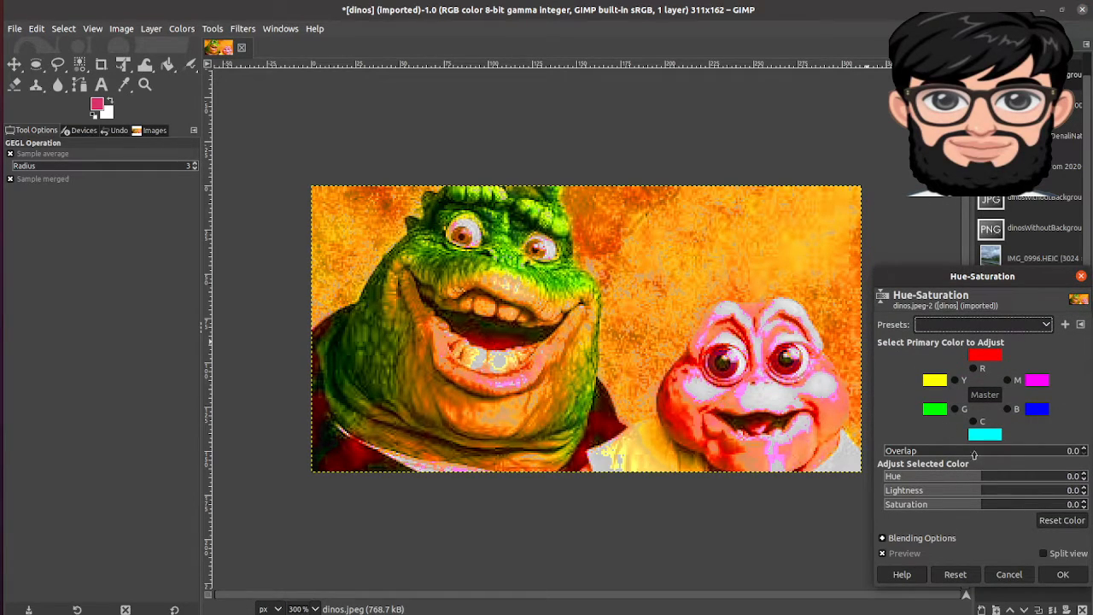
pyautogui.moveTo(974, 475)
pyautogui.mouseDown()
pyautogui.moveTo(965, 480)
pyautogui.moveTo(1017, 480)
pyautogui.moveTo(964, 484)
pyautogui.mouseUp()
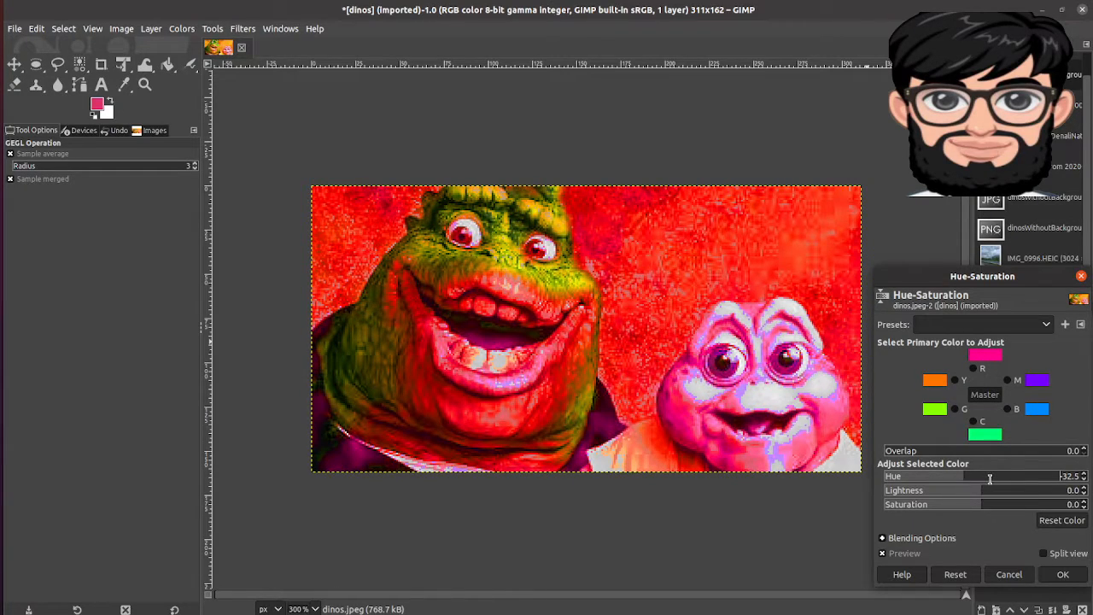
pyautogui.moveTo(962, 480)
pyautogui.mouseDown()
pyautogui.moveTo(1018, 483)
pyautogui.moveTo(970, 482)
pyautogui.moveTo(998, 484)
pyautogui.moveTo(980, 483)
pyautogui.mouseUp()
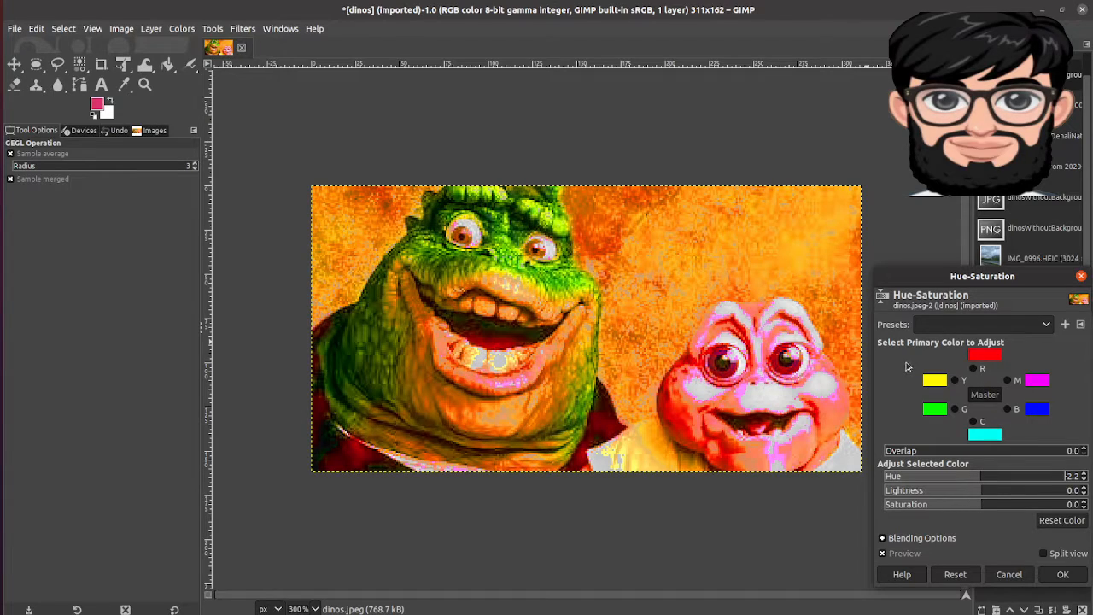
# - Restrict Hue-Saturation to the red primary, try Hue at 80.2 and -38.0, and discard the adjustment
pyautogui.click(980, 369)
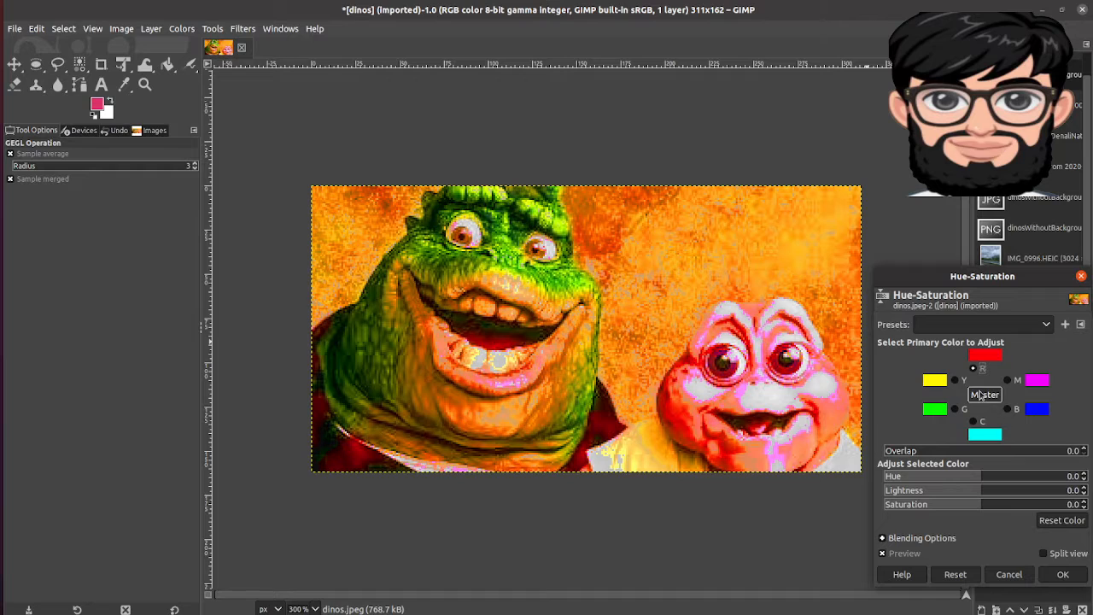
pyautogui.moveTo(981, 476); pyautogui.dragTo(1030, 484)
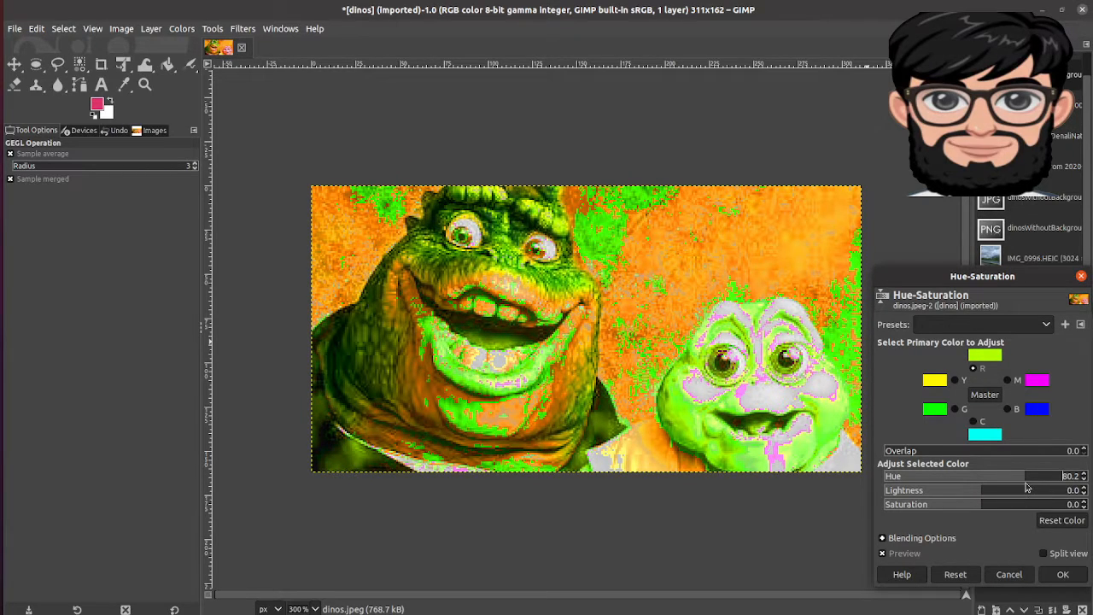
pyautogui.moveTo(1025, 487); pyautogui.dragTo(962, 477)
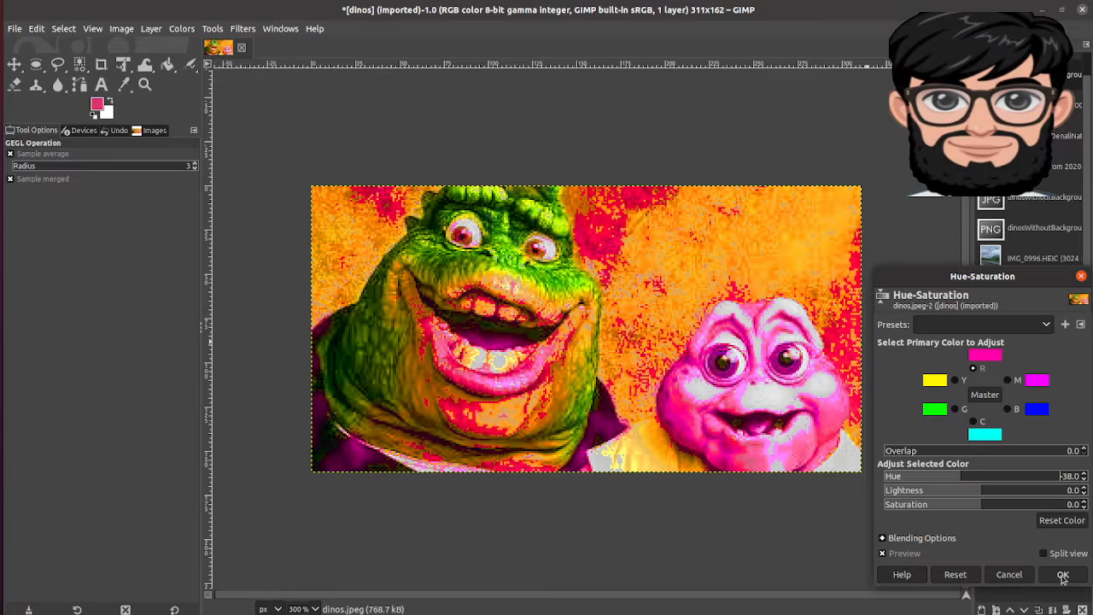
pyautogui.click(1016, 577)
# - View the Saturation adjustment's settings and dismiss it without changing anything
pyautogui.rightClick(712, 352)
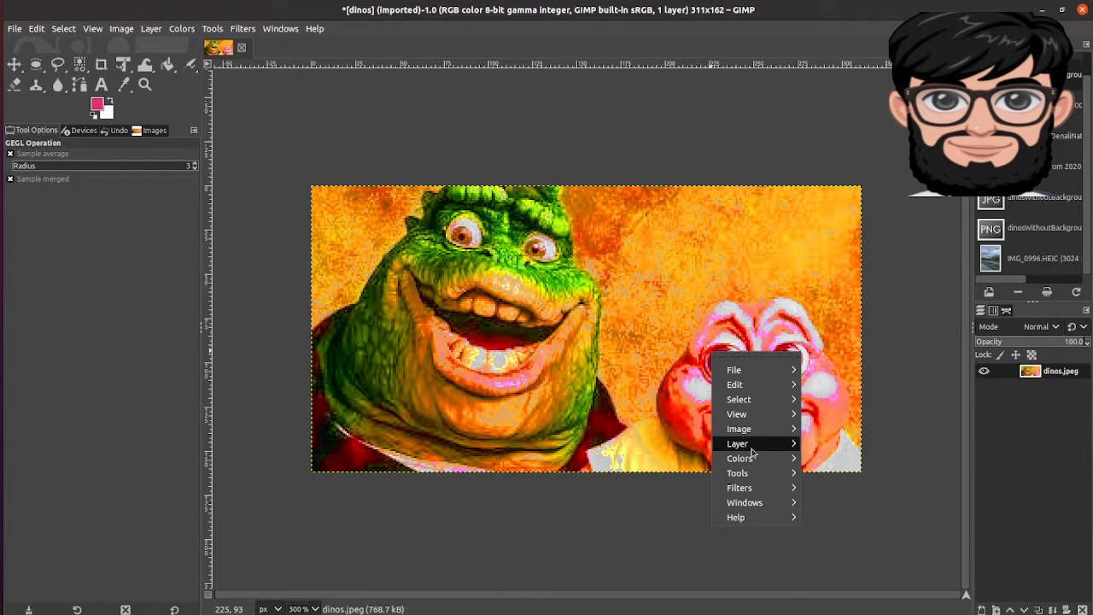
pyautogui.moveTo(745, 459)
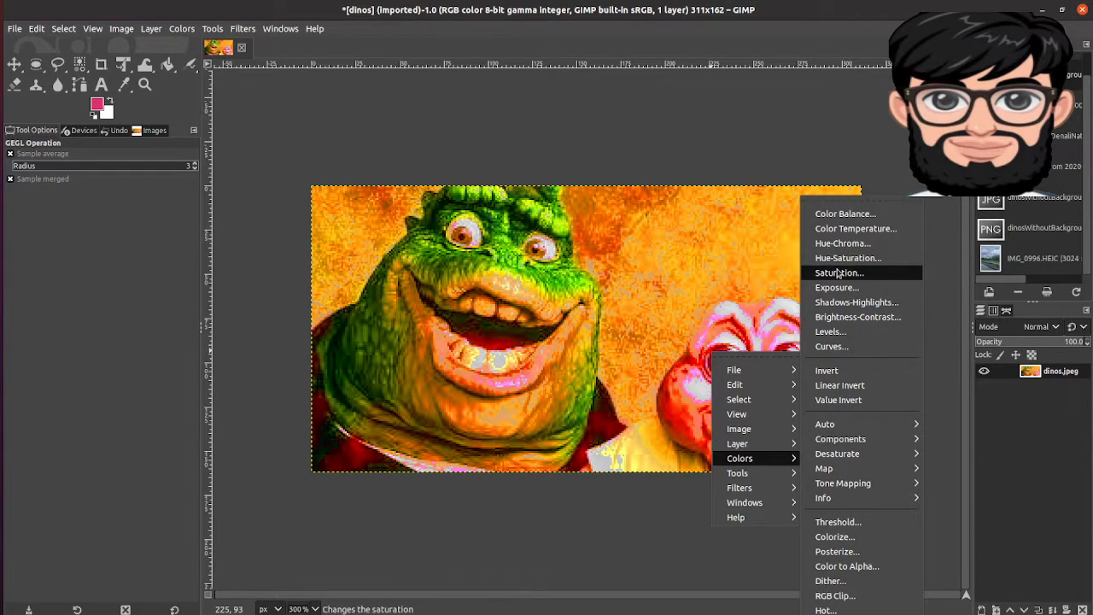
pyautogui.click(860, 281)
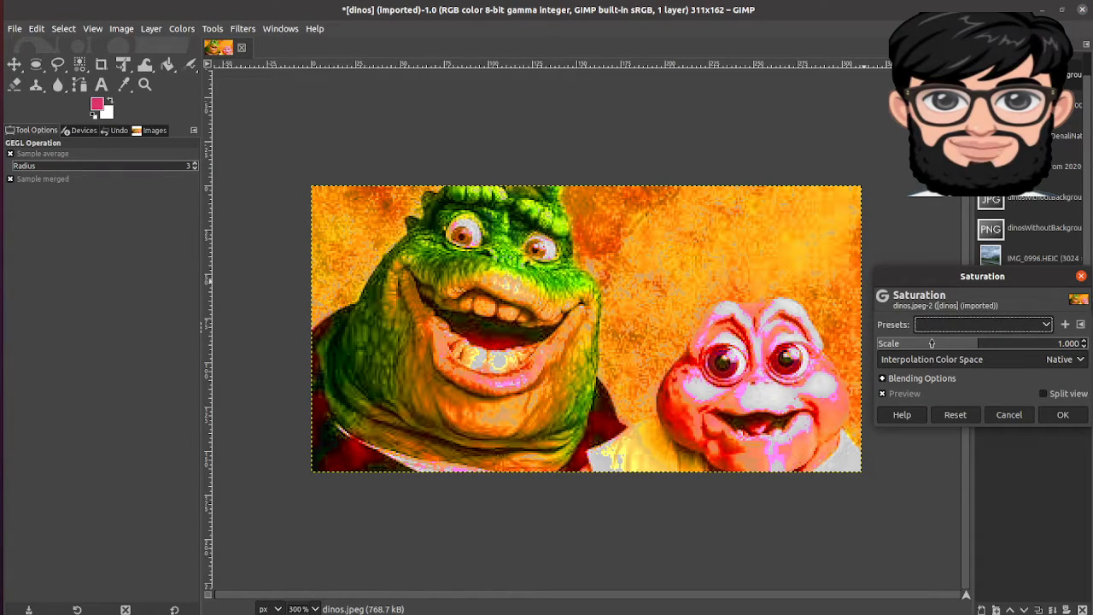
pyautogui.click(1010, 415)
# - View the Shadows-Highlights adjustment's settings and dismiss it without changing anything
pyautogui.rightClick(659, 348)
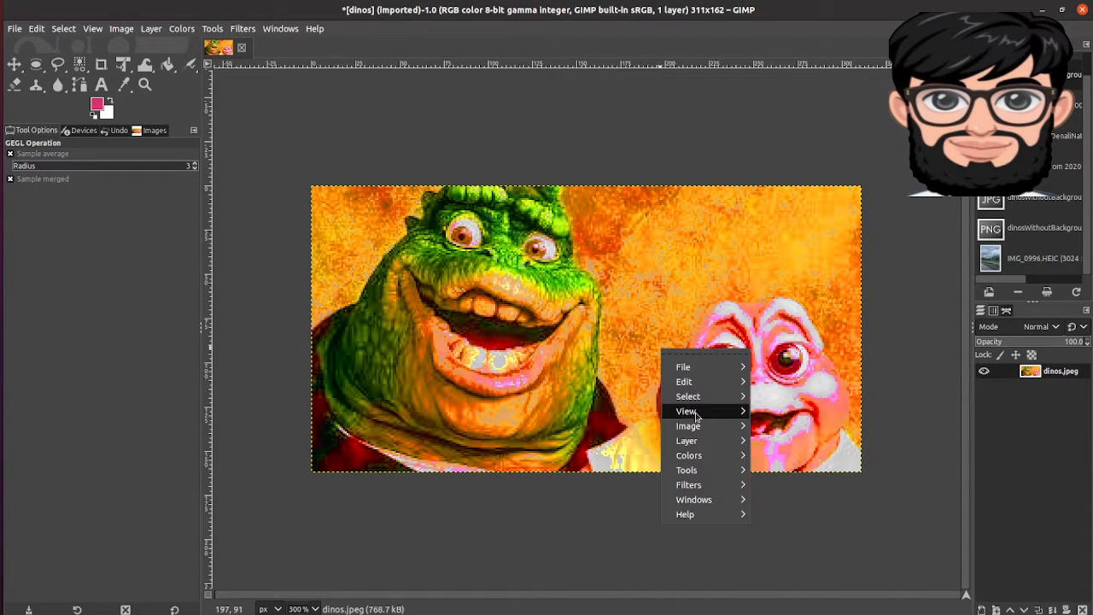
pyautogui.moveTo(688, 456)
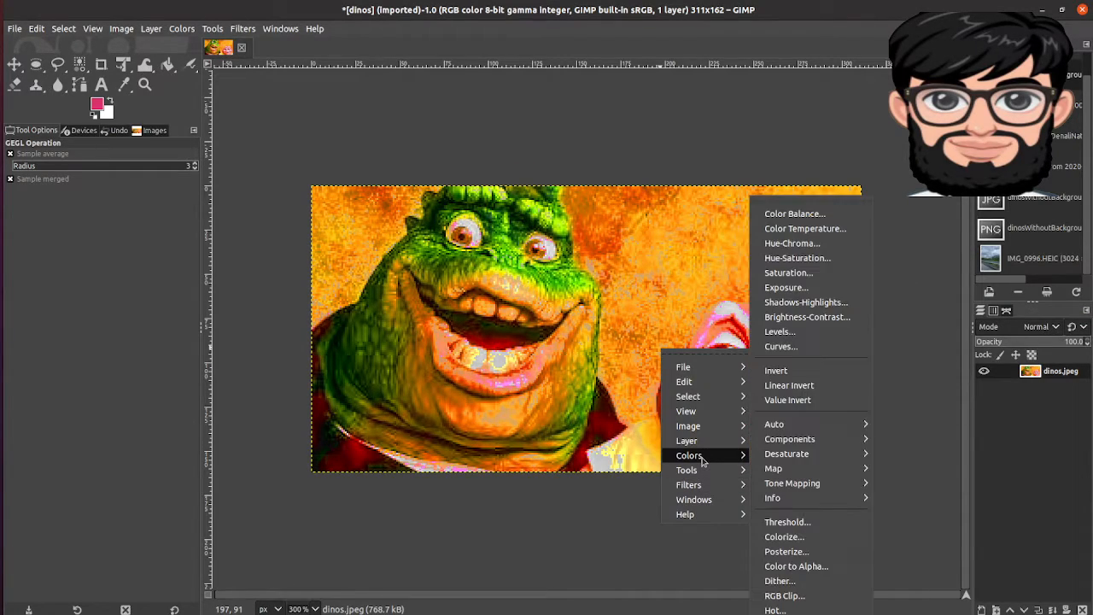
pyautogui.click(812, 305)
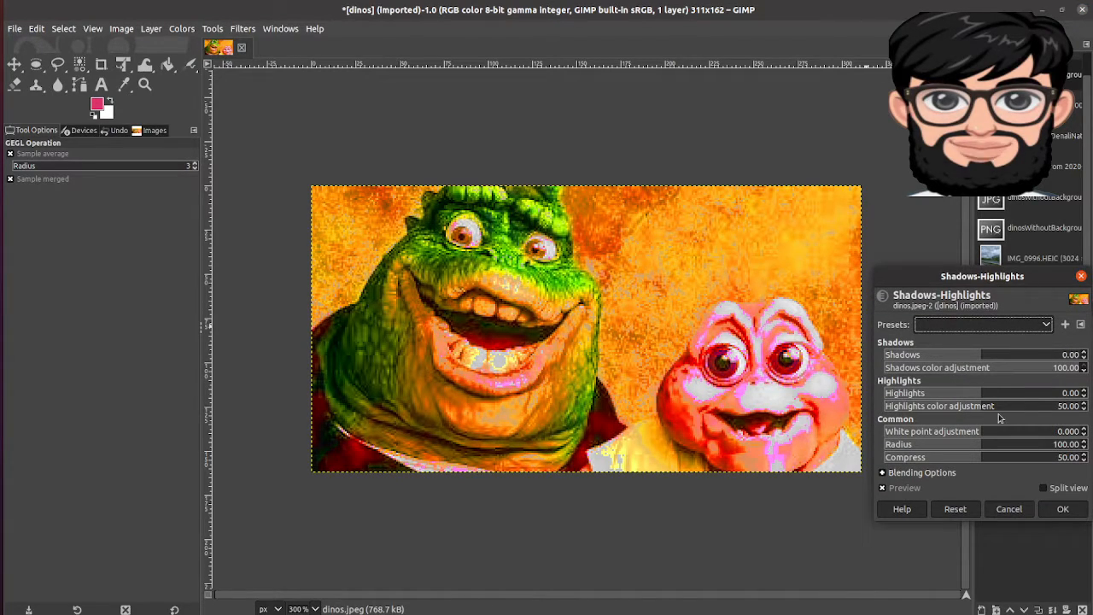
pyautogui.click(1022, 505)
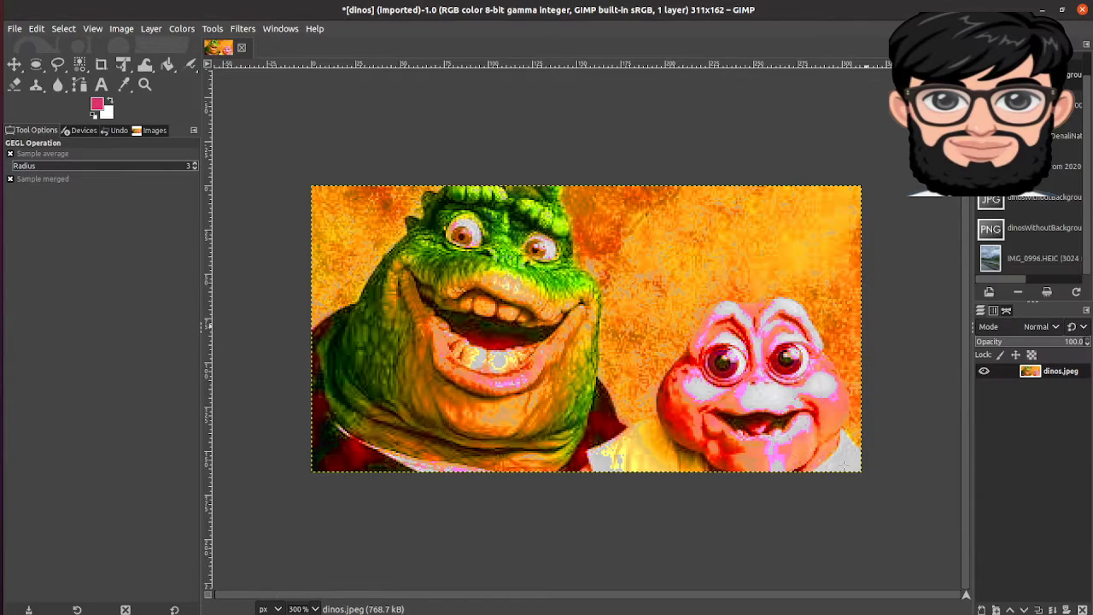
# - View the Levels adjustment's input and output settings and dismiss it without changing anything
pyautogui.rightClick(684, 398)
pyautogui.moveTo(707, 459)
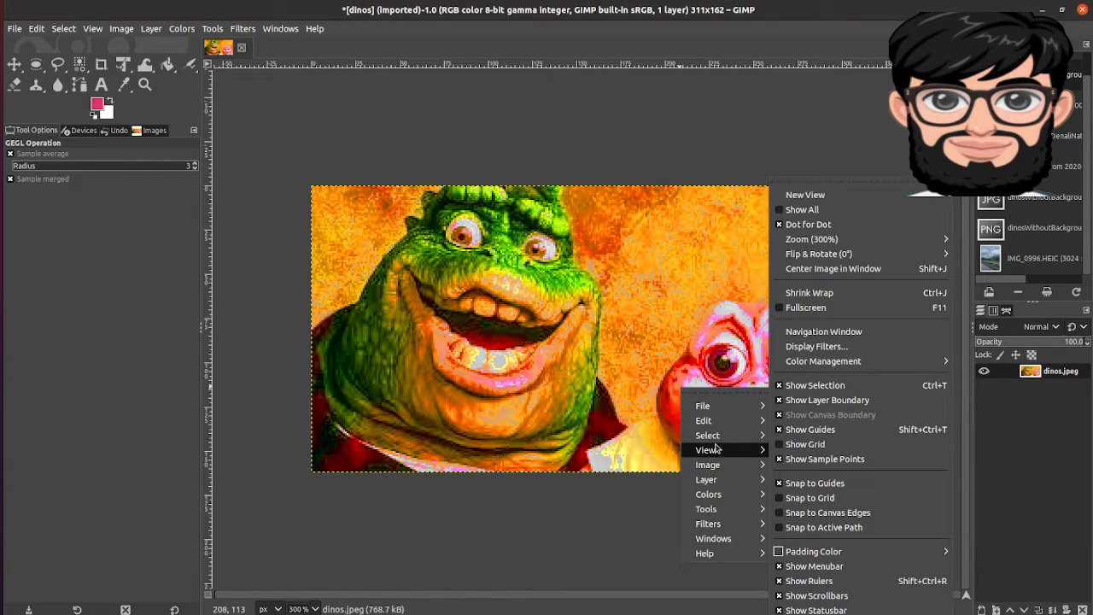
pyautogui.moveTo(713, 495)
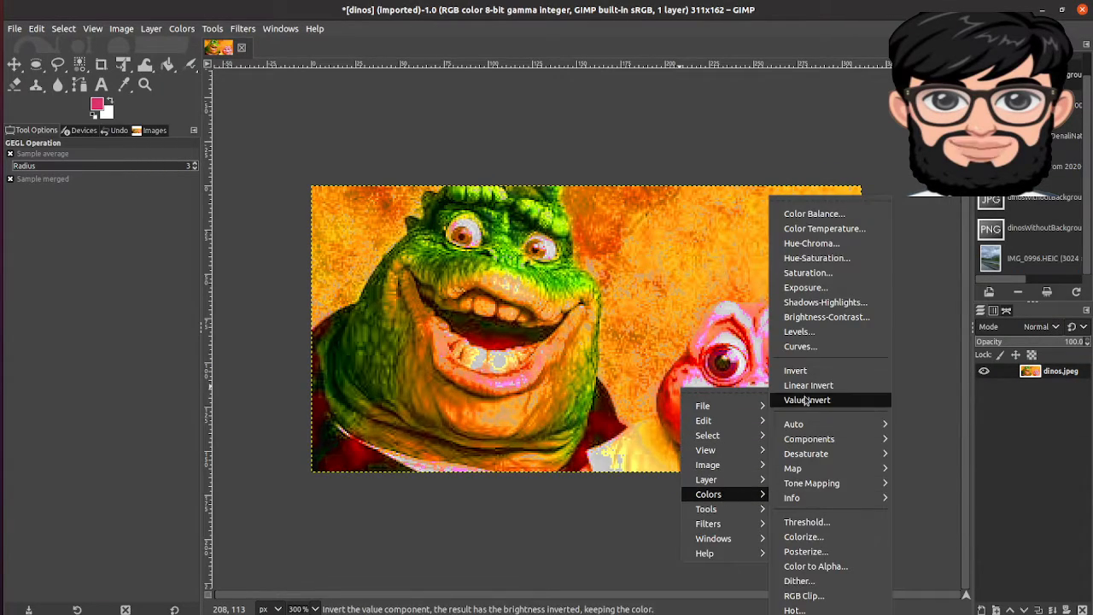
pyautogui.click(801, 332)
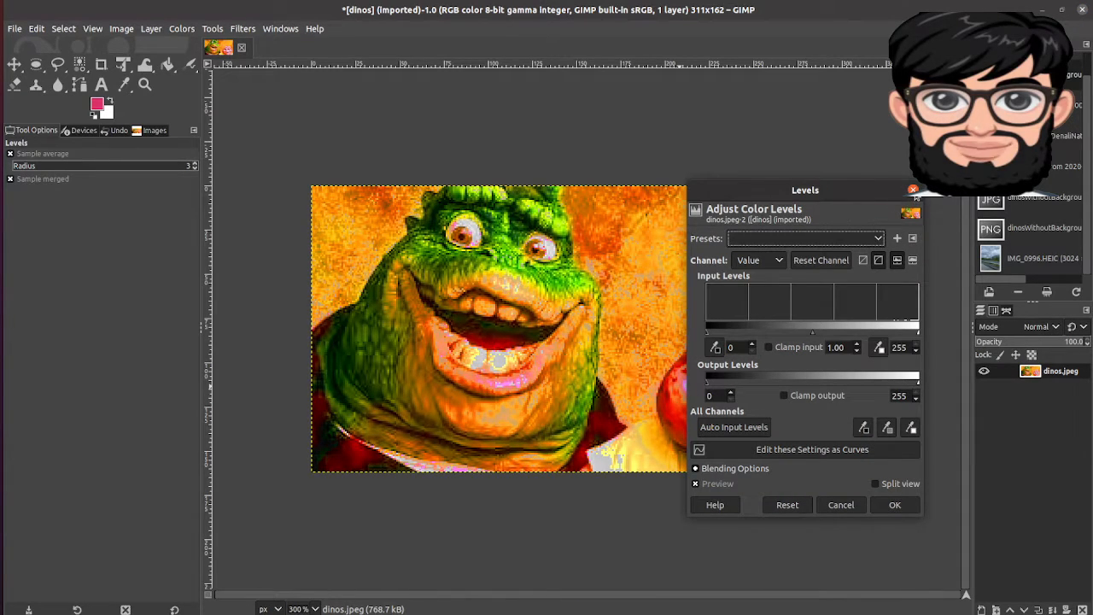
pyautogui.click(913, 190)
# - Start a Curves adjustment, set the curve type to Freehand and draw an irregular Value curve with a deep dip in the darker tones
pyautogui.rightClick(693, 238)
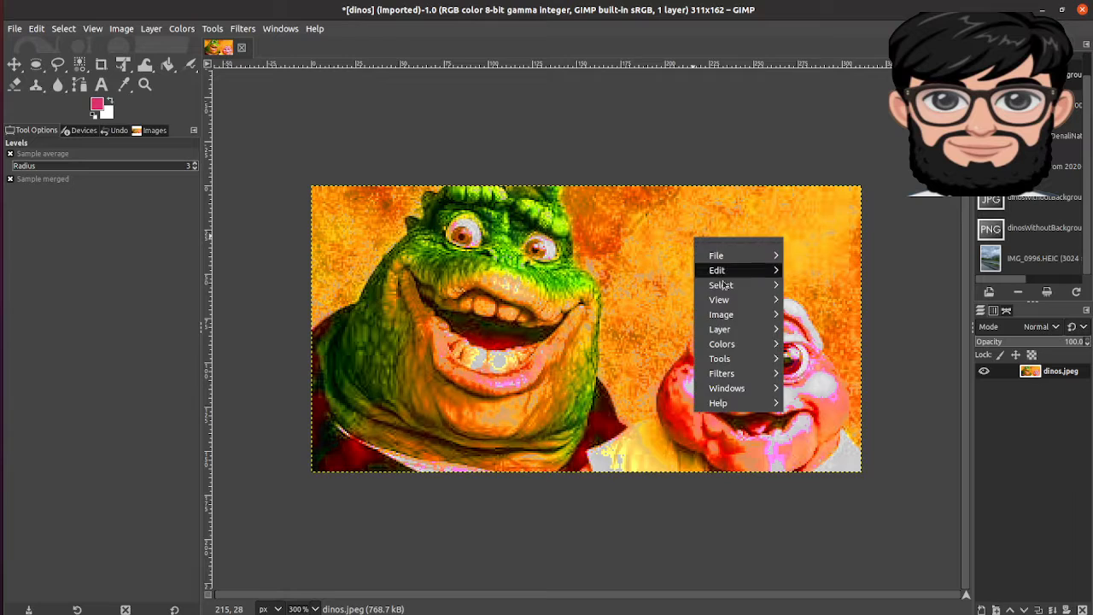
pyautogui.moveTo(732, 344)
pyautogui.click(818, 347)
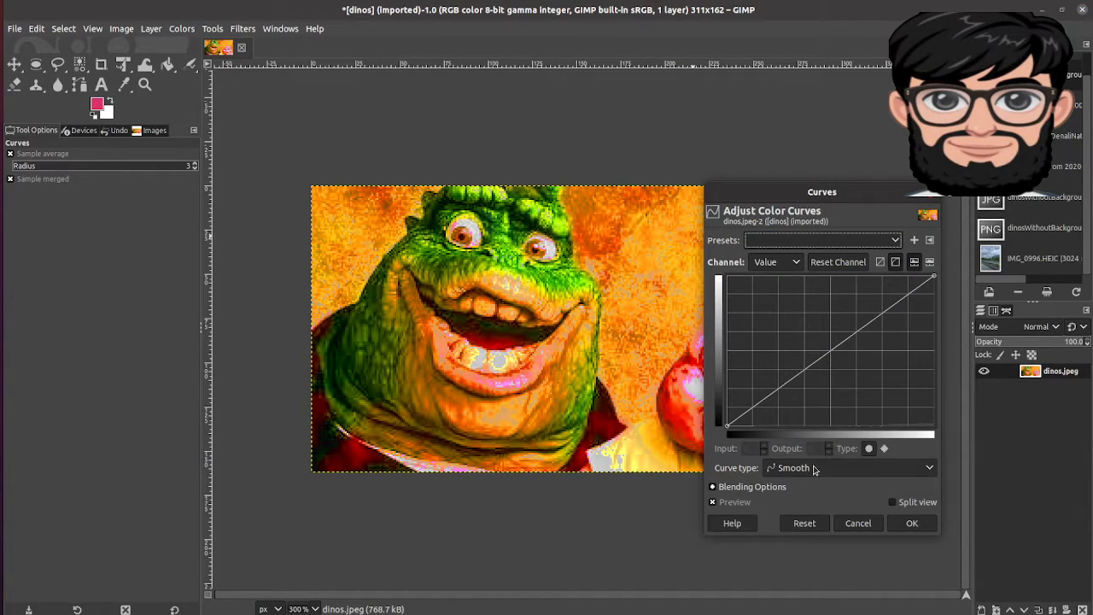
pyautogui.click(850, 474)
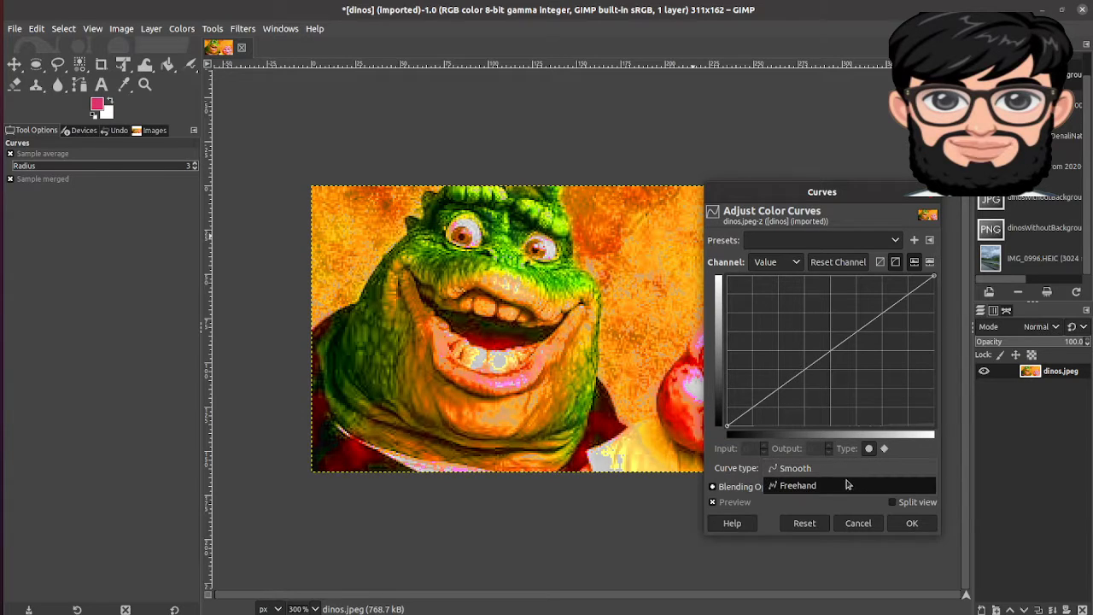
pyautogui.click(848, 485)
pyautogui.moveTo(796, 374)
pyautogui.mouseDown()
pyautogui.moveTo(844, 400)
pyautogui.moveTo(886, 322)
pyautogui.mouseUp()
pyautogui.moveTo(937, 372)
pyautogui.mouseDown()
pyautogui.moveTo(860, 374)
pyautogui.moveTo(832, 353)
pyautogui.moveTo(844, 380)
pyautogui.moveTo(906, 352)
pyautogui.moveTo(816, 289)
pyautogui.moveTo(732, 283)
pyautogui.moveTo(865, 340)
pyautogui.moveTo(808, 371)
pyautogui.moveTo(773, 324)
pyautogui.moveTo(871, 355)
pyautogui.moveTo(855, 314)
pyautogui.moveTo(892, 329)
pyautogui.moveTo(902, 309)
pyautogui.moveTo(930, 330)
pyautogui.moveTo(870, 303)
pyautogui.moveTo(829, 323)
pyautogui.moveTo(807, 361)
pyautogui.mouseUp()
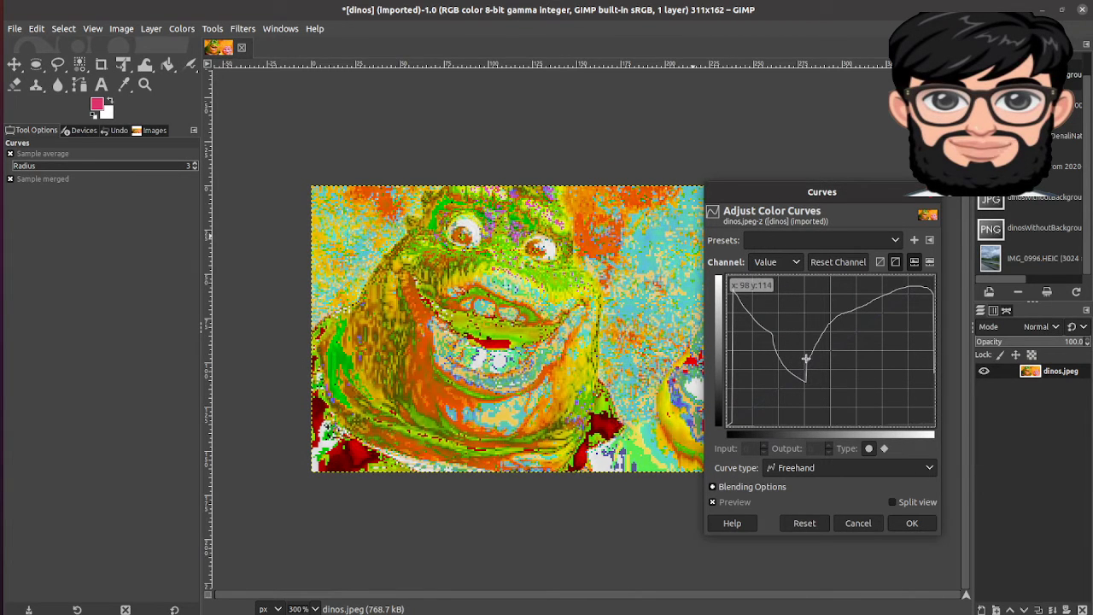
# - Switch the curve type to Smooth, raise the curve's bright end to maximum output and place a shadow point at input 41, output 88
pyautogui.click(835, 465)
pyautogui.click(830, 449)
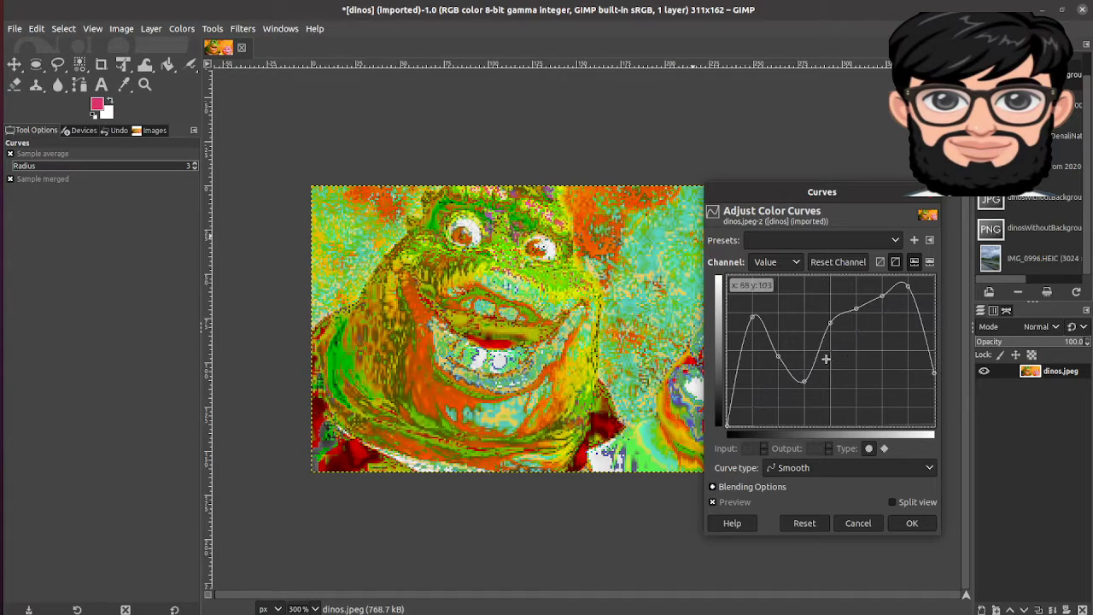
pyautogui.moveTo(935, 365); pyautogui.dragTo(929, 268)
pyautogui.moveTo(804, 380); pyautogui.dragTo(761, 371)
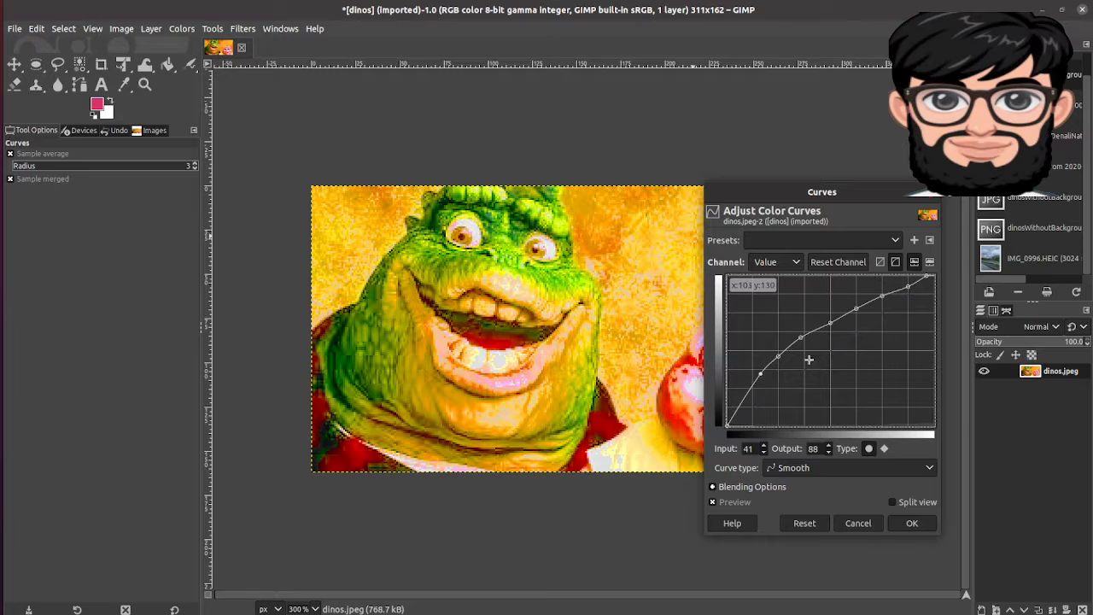
# - Keep the Smooth curve type, enable Split view and pull the darker midtone points down into a dip just before the curve's middle
pyautogui.click(769, 468)
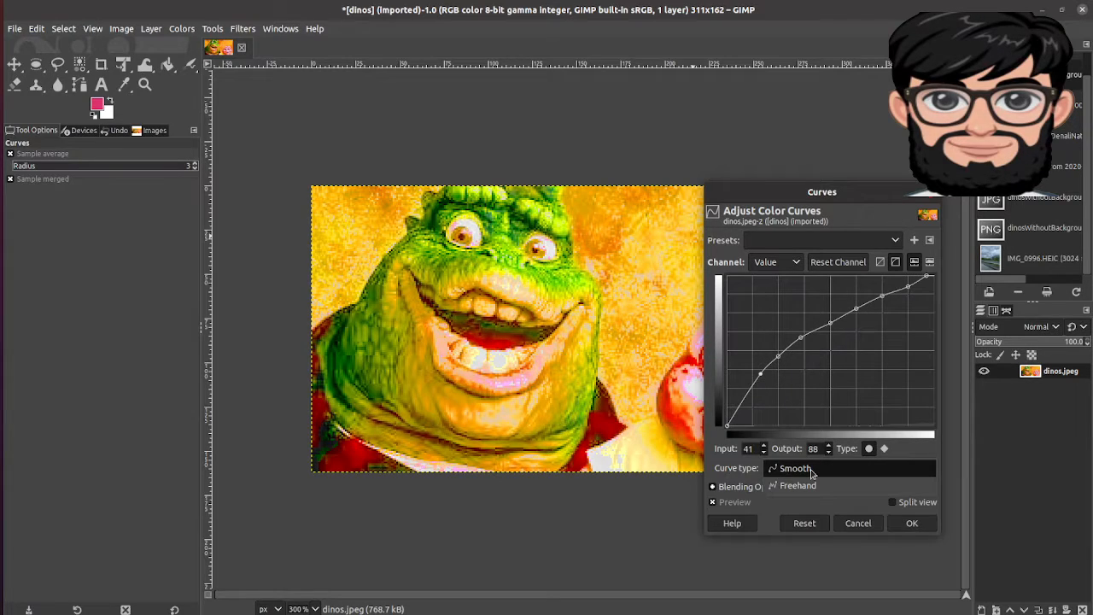
pyautogui.click(736, 483)
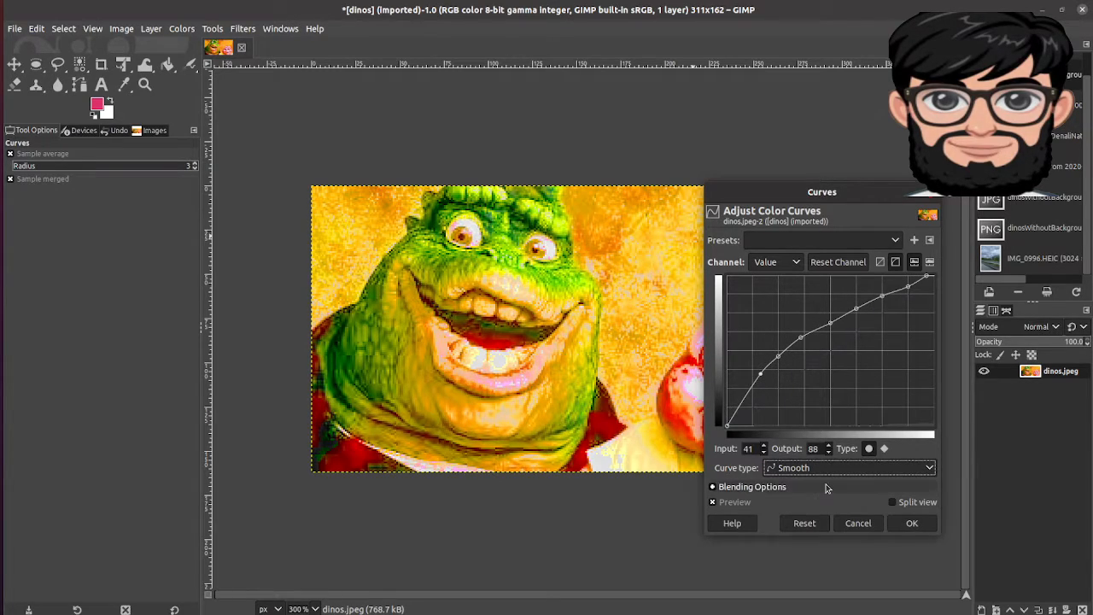
pyautogui.click(907, 504)
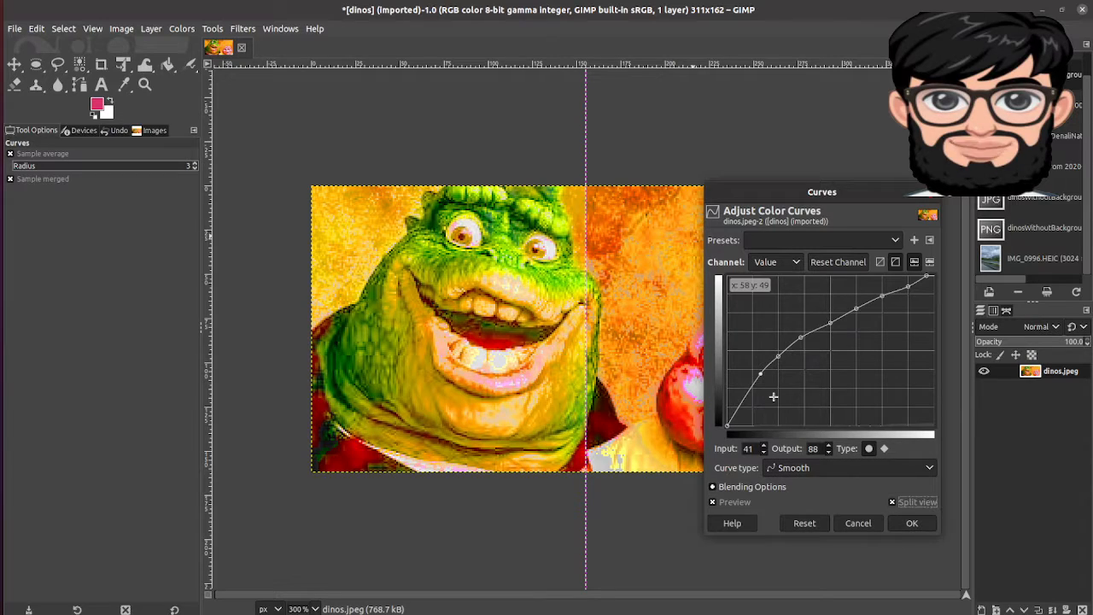
pyautogui.moveTo(788, 356); pyautogui.dragTo(857, 407)
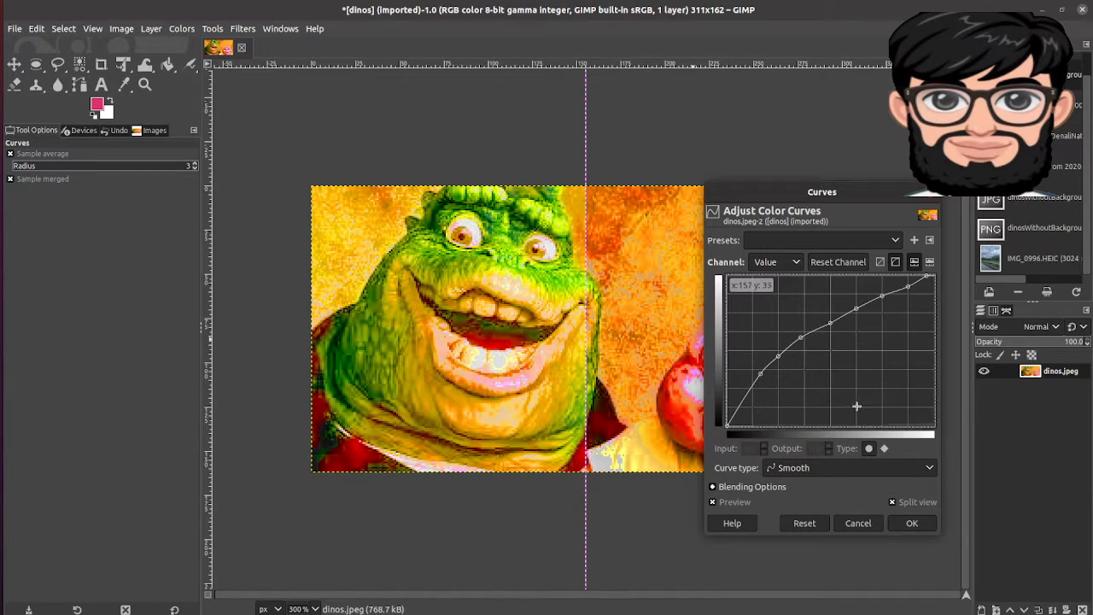
pyautogui.moveTo(801, 337); pyautogui.dragTo(869, 381)
pyautogui.moveTo(775, 355); pyautogui.dragTo(826, 403)
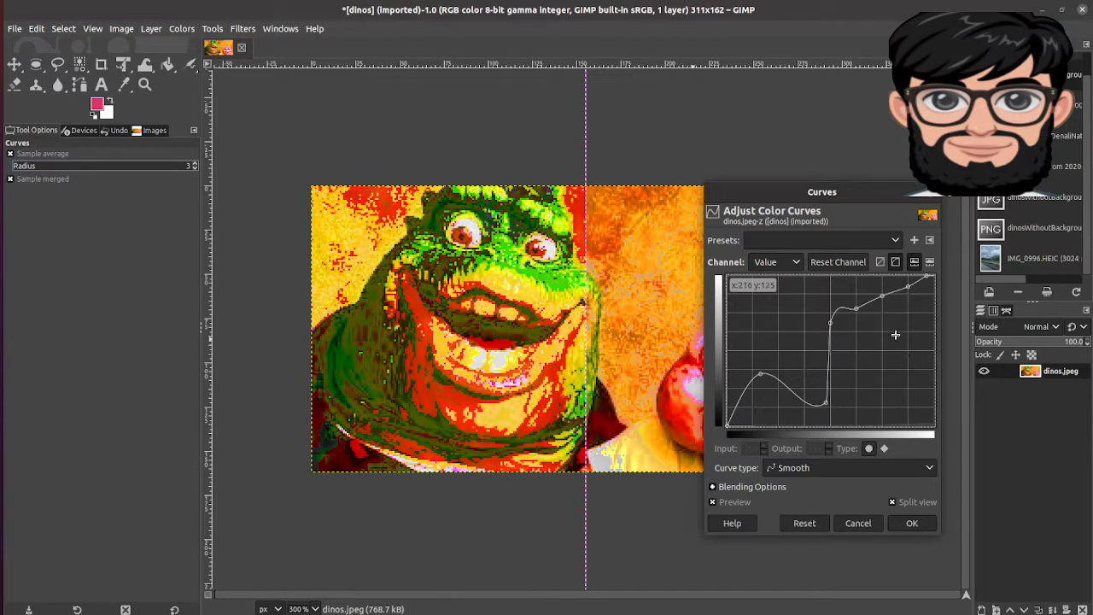
# - Pull a bright curve point down to input 208, output 9, and redraw the curve's midtones as a jagged line with the Freehand curve type
pyautogui.moveTo(883, 301); pyautogui.dragTo(896, 423)
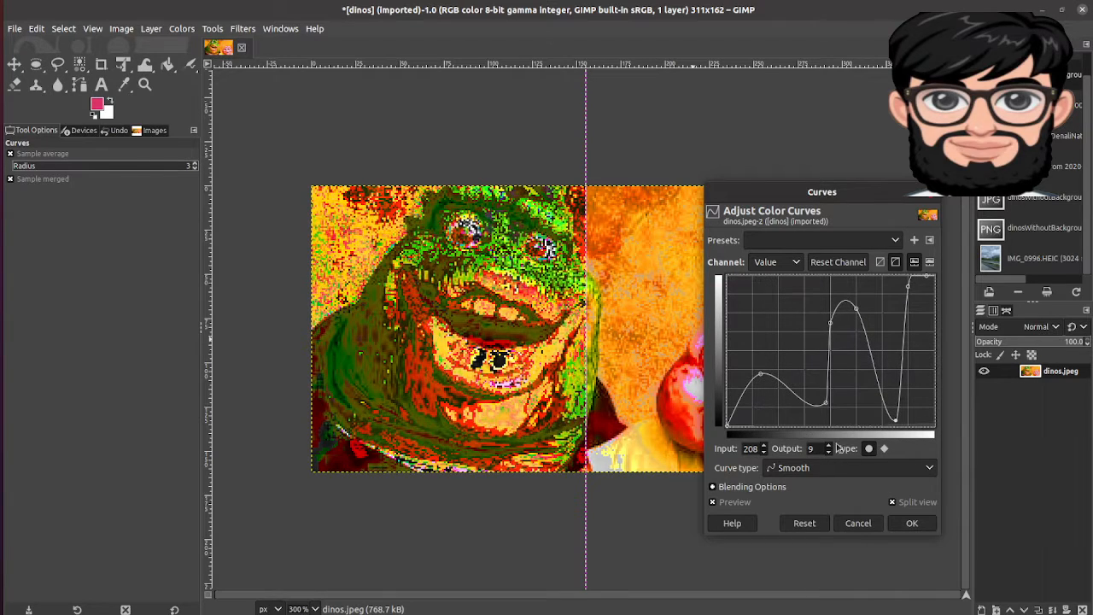
pyautogui.click(815, 466)
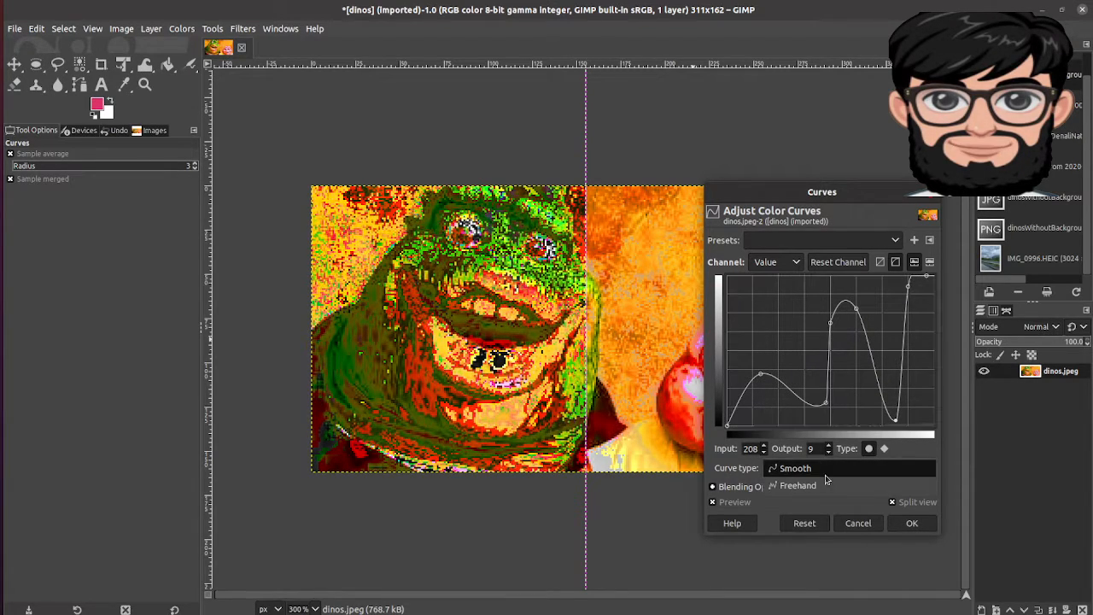
pyautogui.click(823, 483)
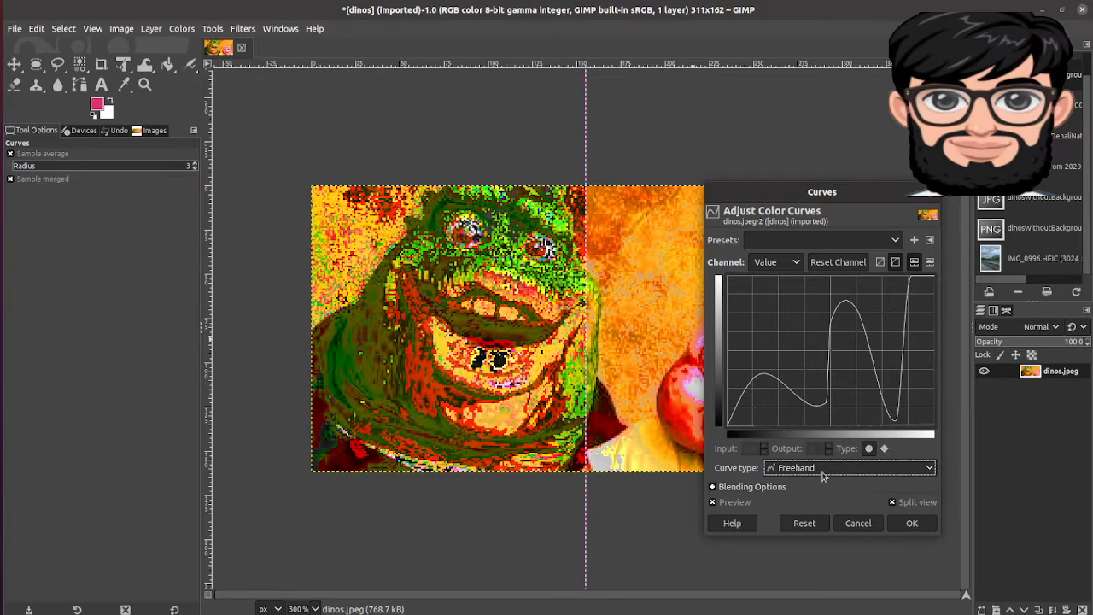
pyautogui.moveTo(828, 331)
pyautogui.mouseDown()
pyautogui.moveTo(803, 353)
pyautogui.moveTo(819, 315)
pyautogui.moveTo(844, 355)
pyautogui.moveTo(777, 322)
pyautogui.moveTo(846, 338)
pyautogui.moveTo(807, 345)
pyautogui.mouseUp()
# - Switch the curve type to Smooth, place midtone points at input 67, output 71 and input 109, output 185, and discard the Curves adjustment
pyautogui.click(846, 468)
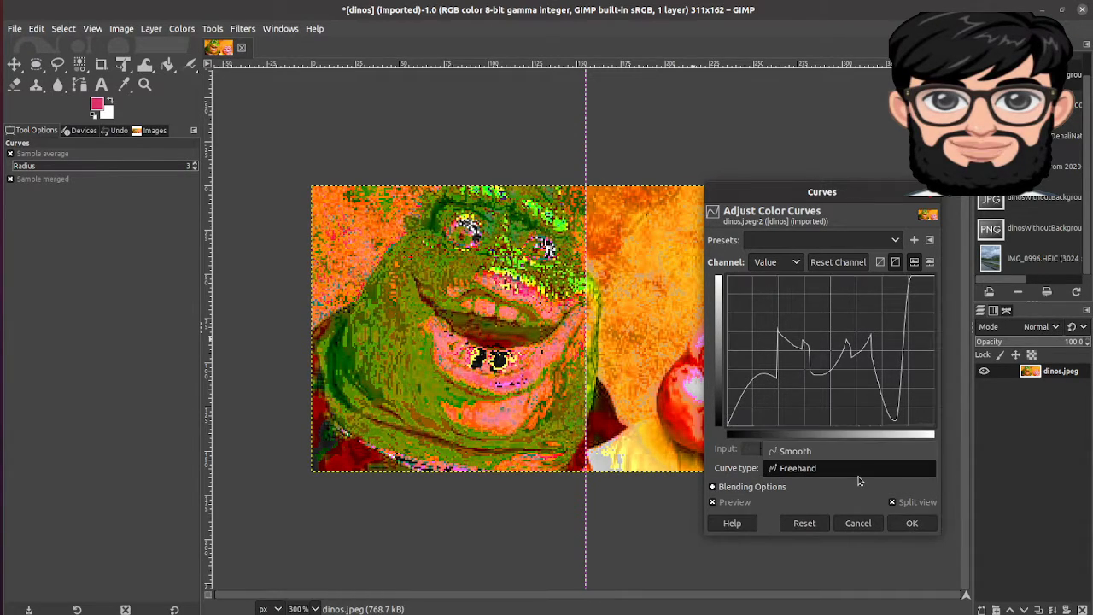
pyautogui.click(807, 450)
pyautogui.moveTo(781, 340); pyautogui.dragTo(780, 381)
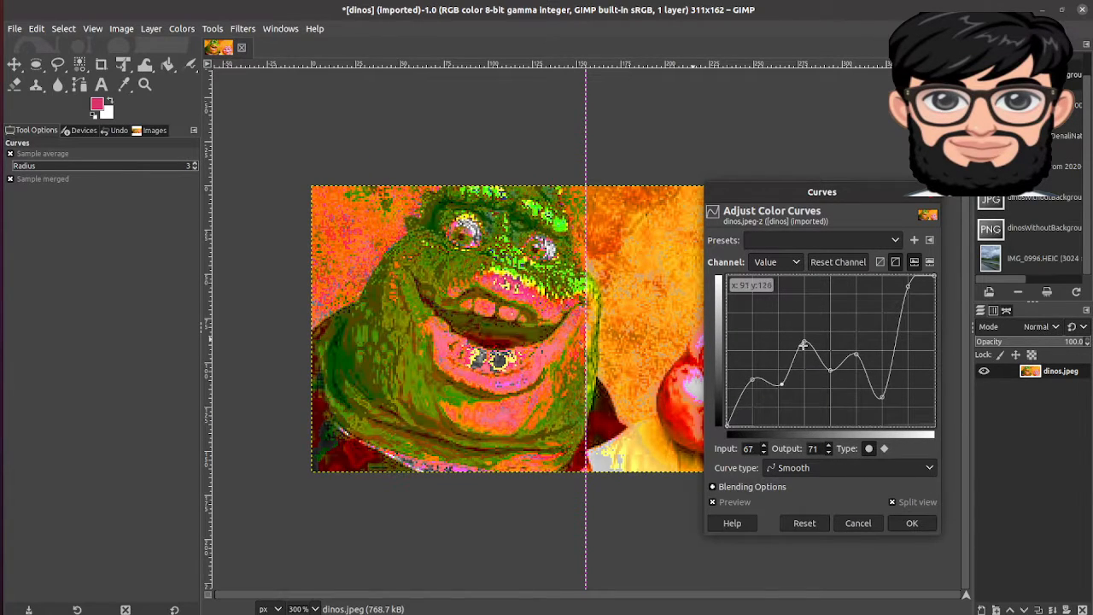
pyautogui.moveTo(804, 342); pyautogui.dragTo(815, 316)
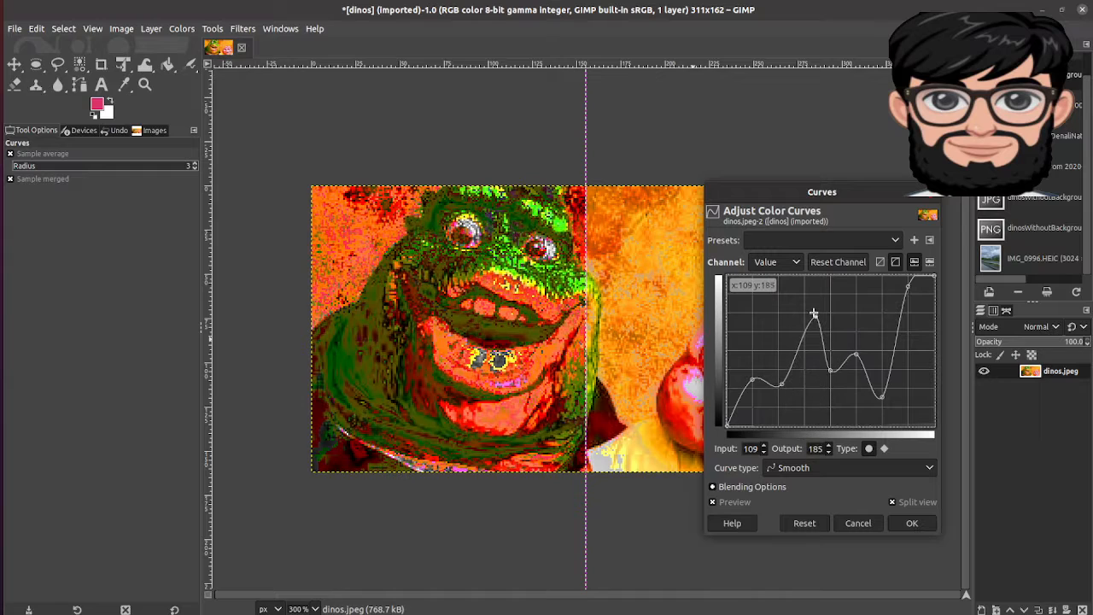
pyautogui.click(862, 523)
# - Invert the image's colors and apply a Linear Invert to the result
pyautogui.rightClick(503, 301)
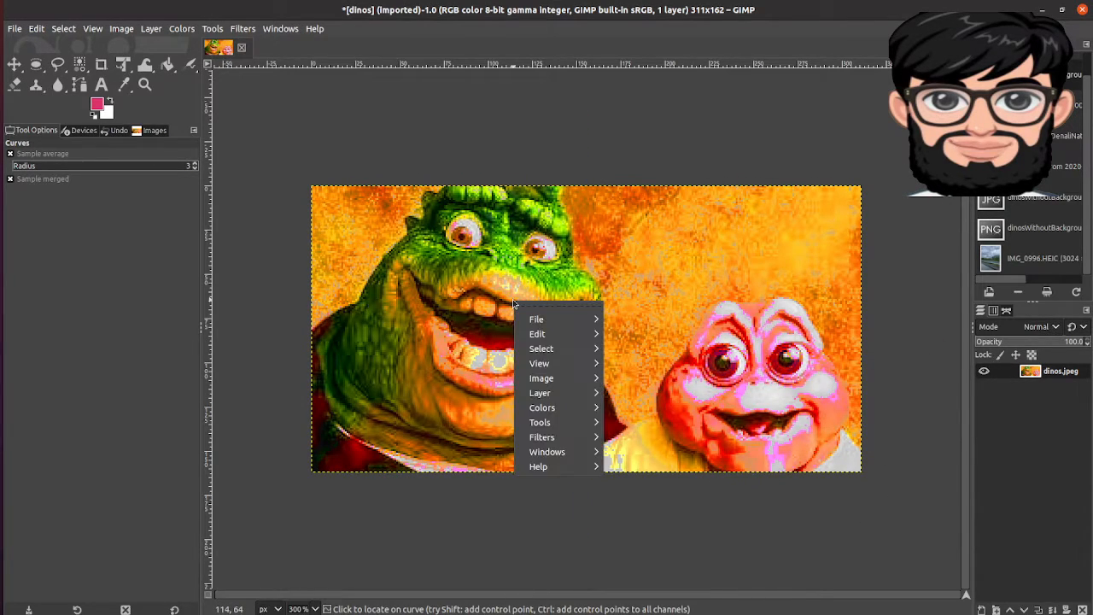
pyautogui.moveTo(562, 414)
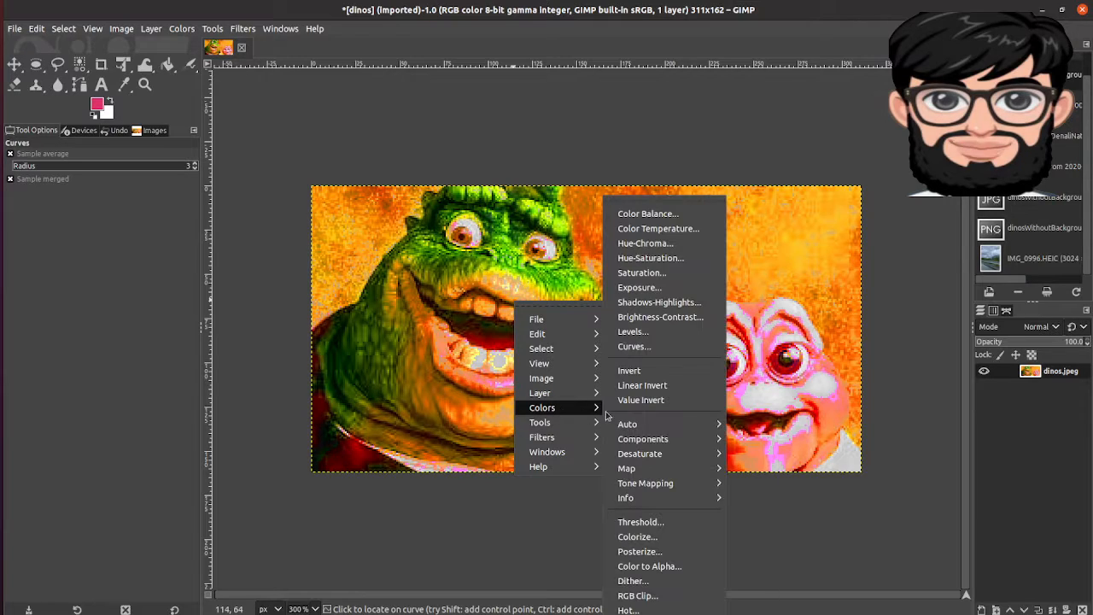
pyautogui.click(652, 370)
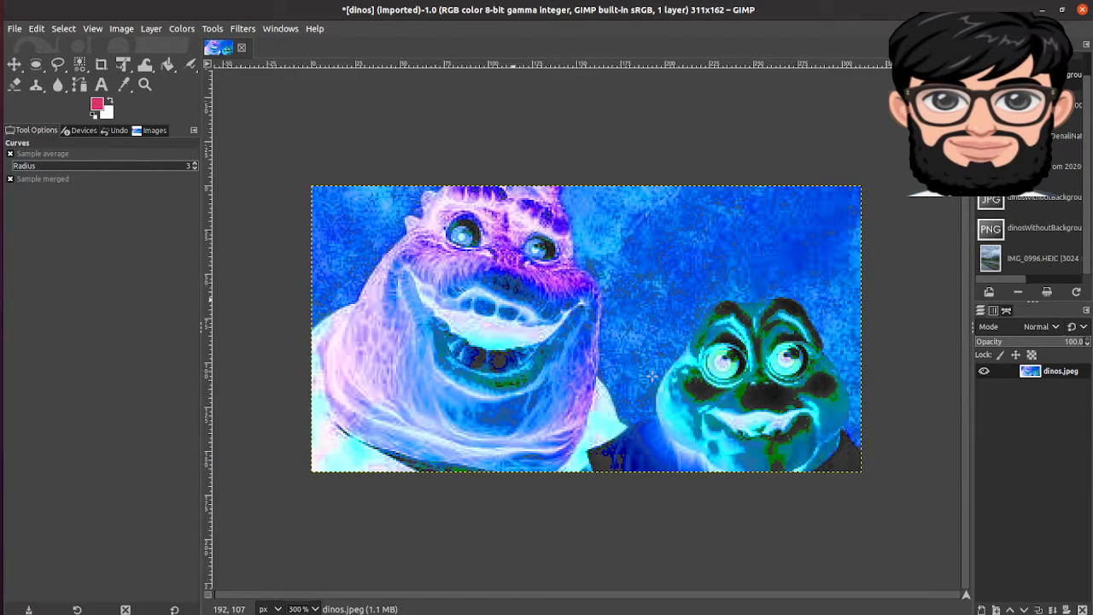
pyautogui.rightClick(617, 344)
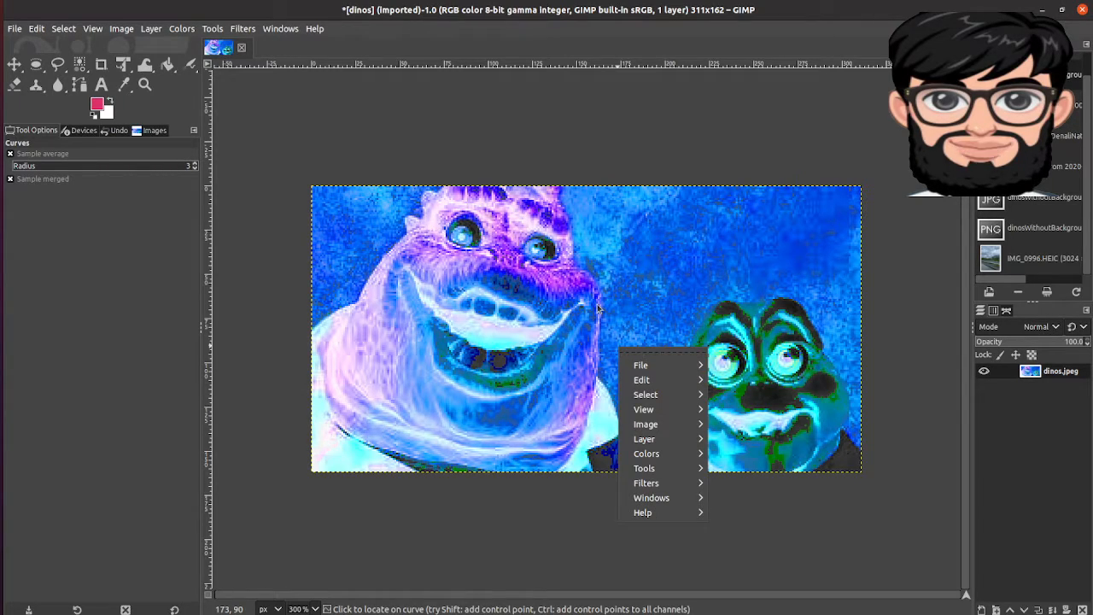
pyautogui.moveTo(656, 443)
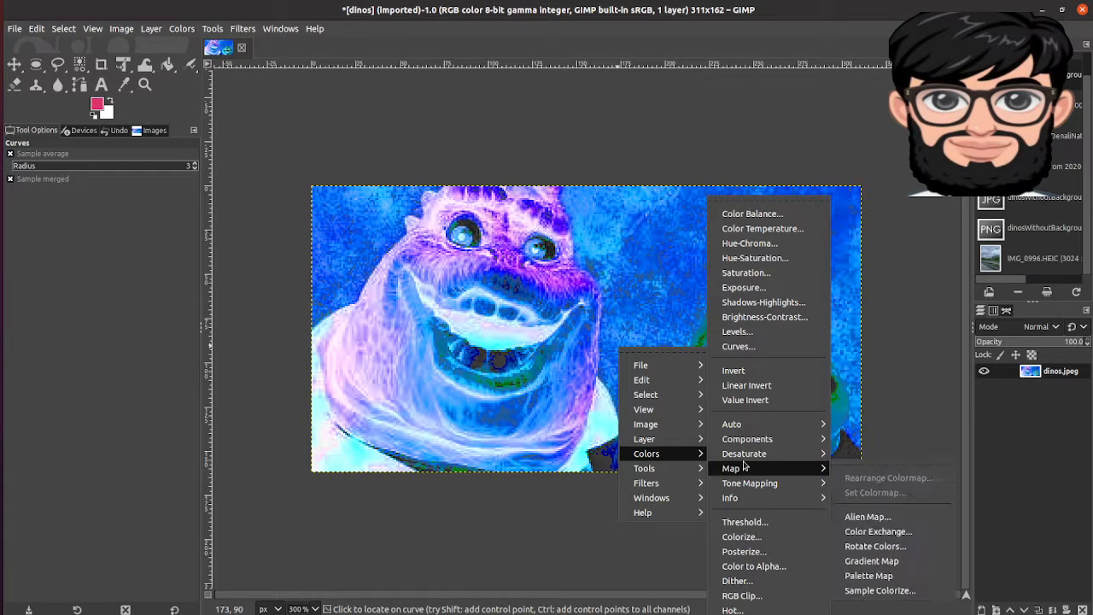
pyautogui.click(768, 388)
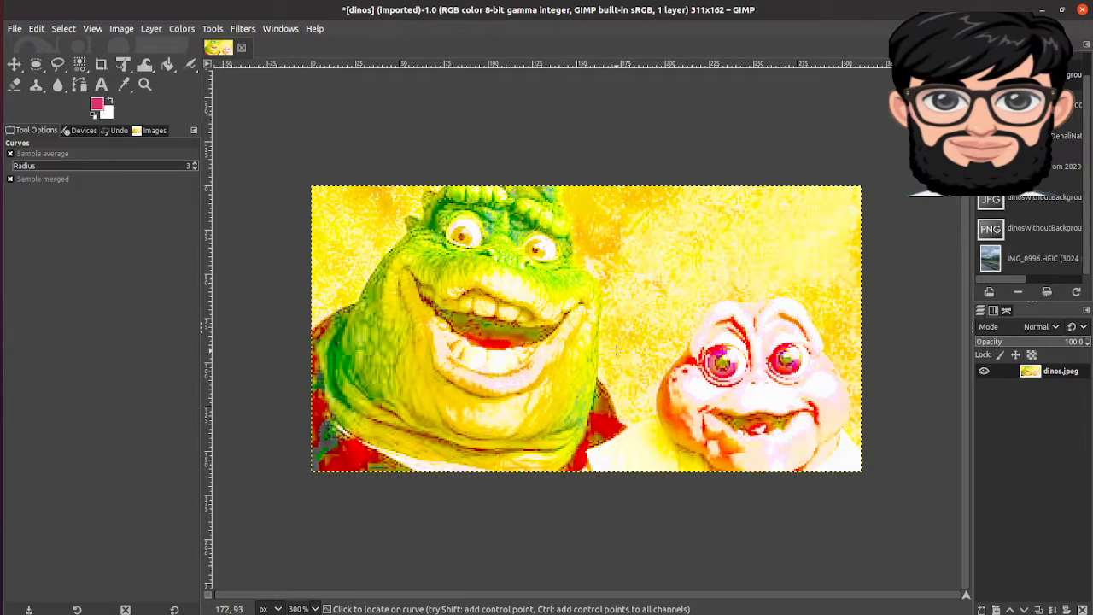
# - Apply a Value Invert to the image
pyautogui.rightClick(649, 334)
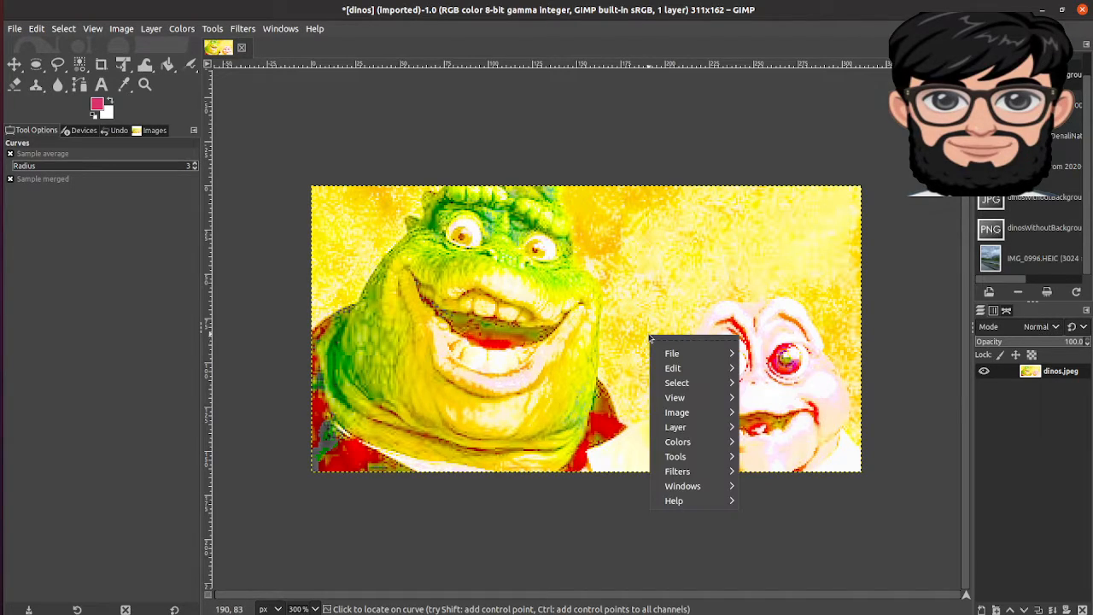
pyautogui.moveTo(678, 441)
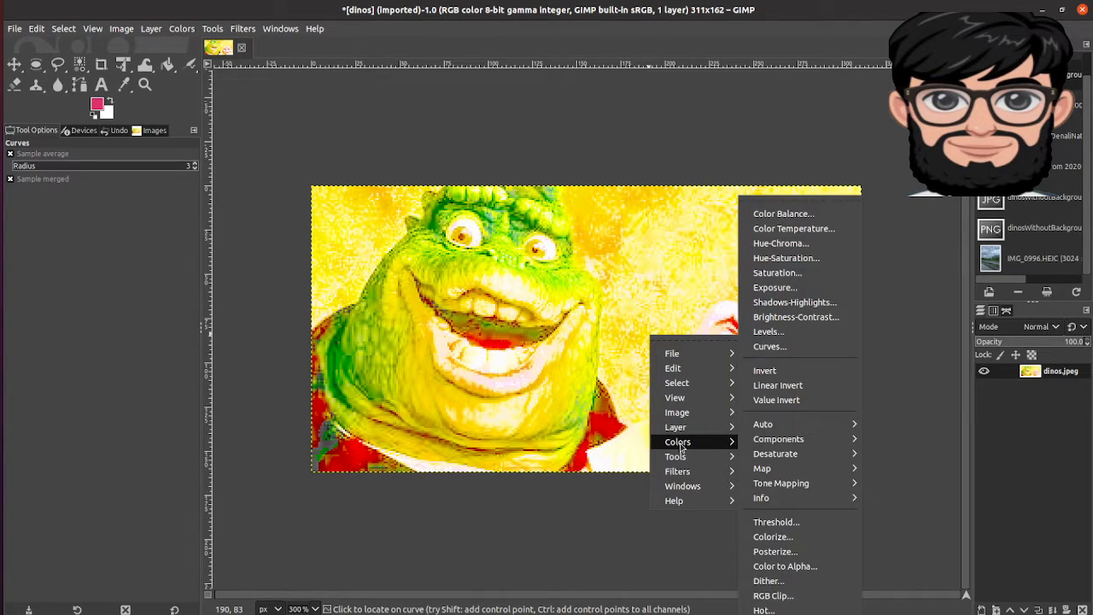
pyautogui.click(773, 400)
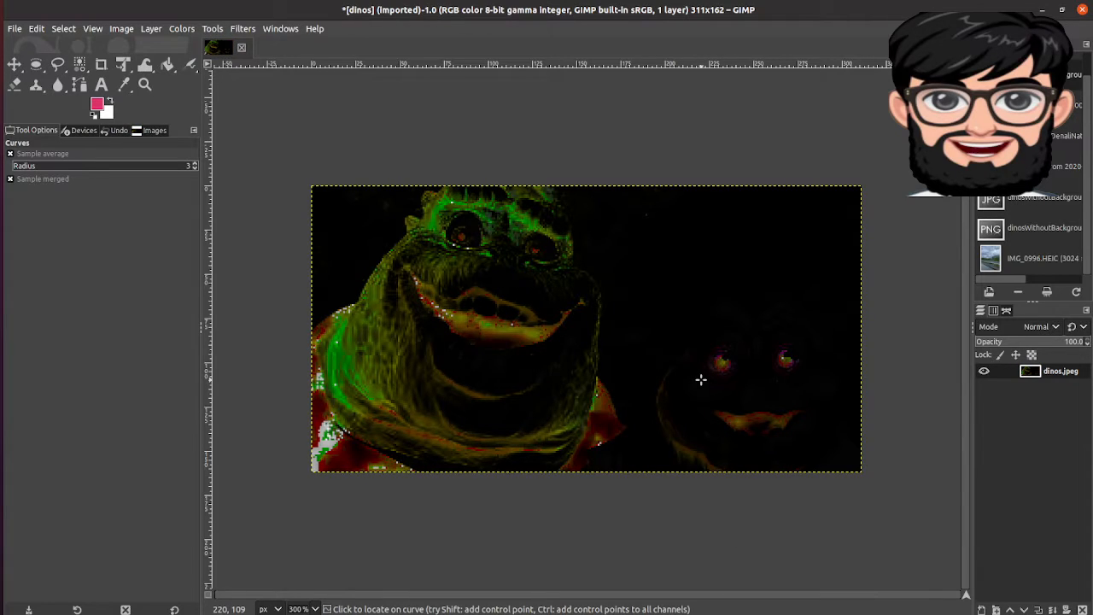
# - Apply the automatic White Balance correction and the automatic Color Enhance to the image
pyautogui.rightClick(618, 352)
pyautogui.moveTo(651, 465)
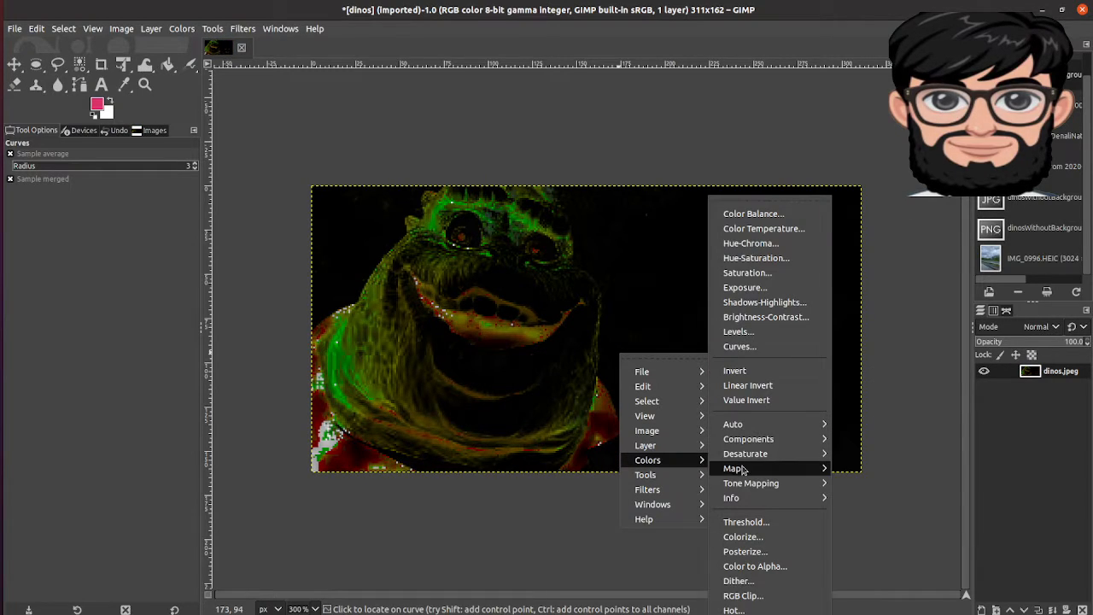
pyautogui.moveTo(743, 425)
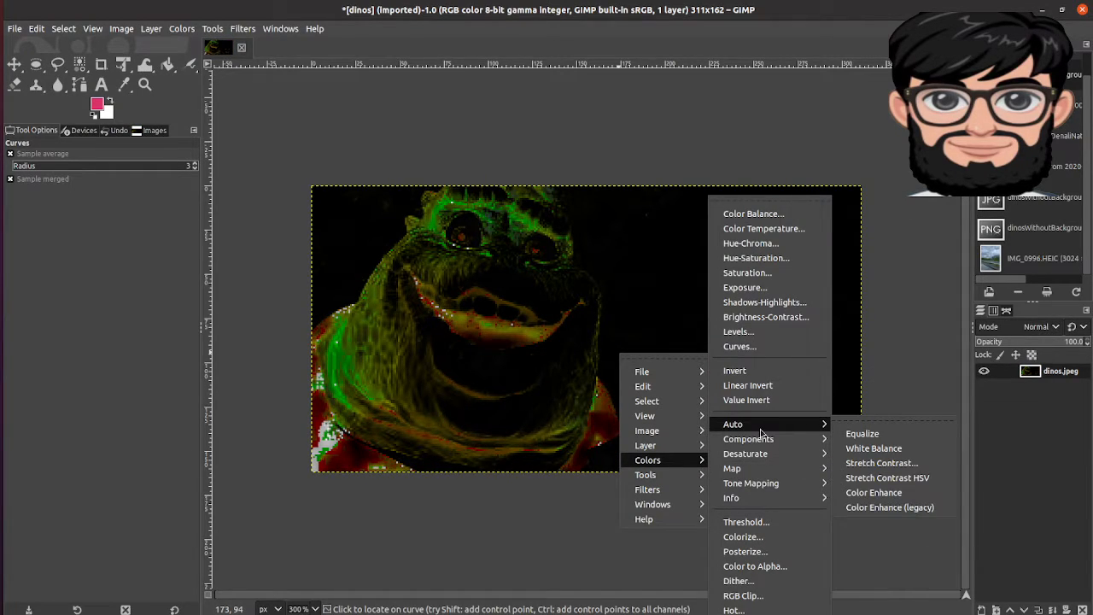
pyautogui.click(911, 450)
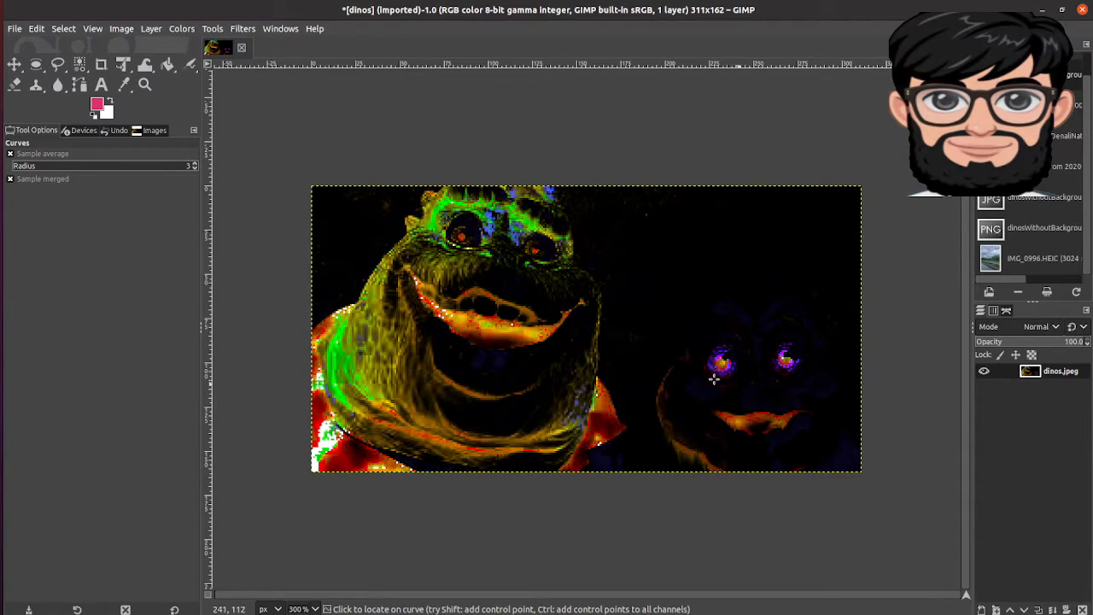
pyautogui.rightClick(605, 369)
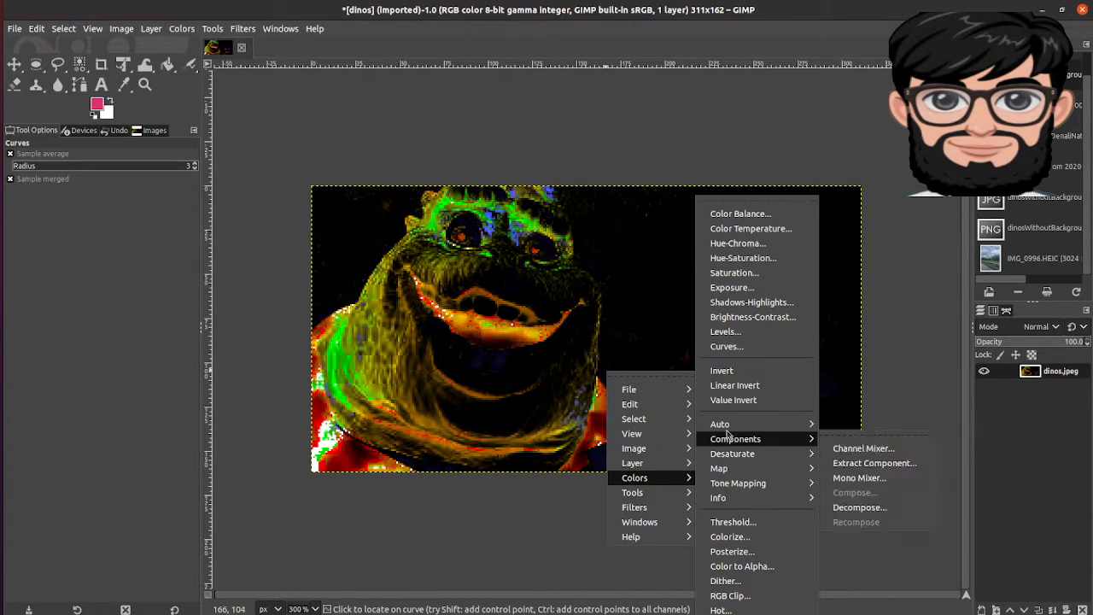
pyautogui.moveTo(724, 427)
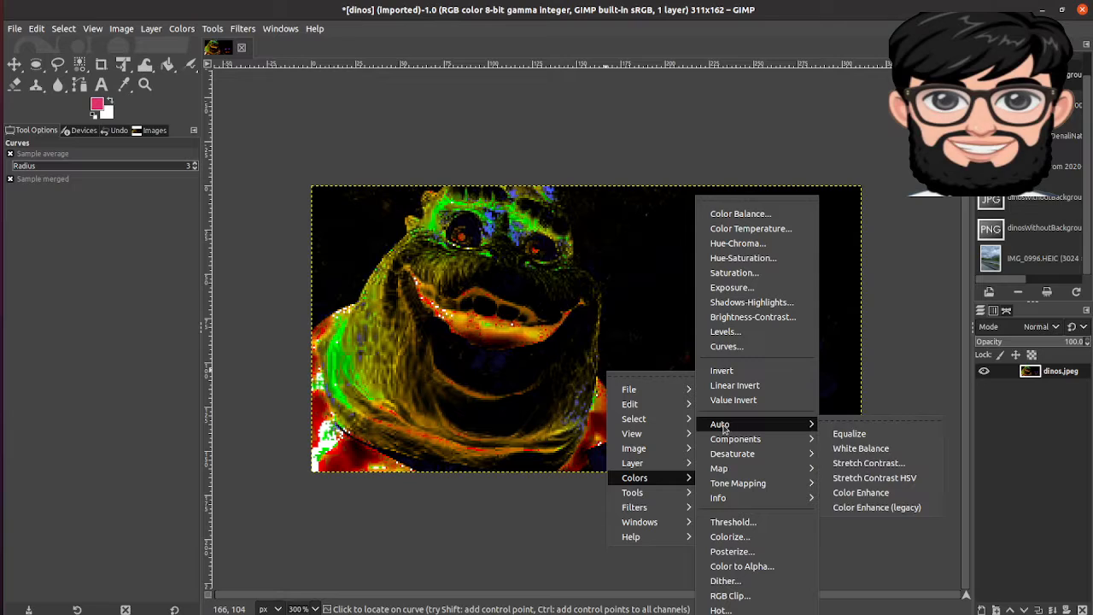
pyautogui.click(857, 494)
# - Start a Channel Mixer adjustment with Green in Red at 0.301, Green for Green at 0.735 and Red in Green at -0.277
pyautogui.rightClick(679, 383)
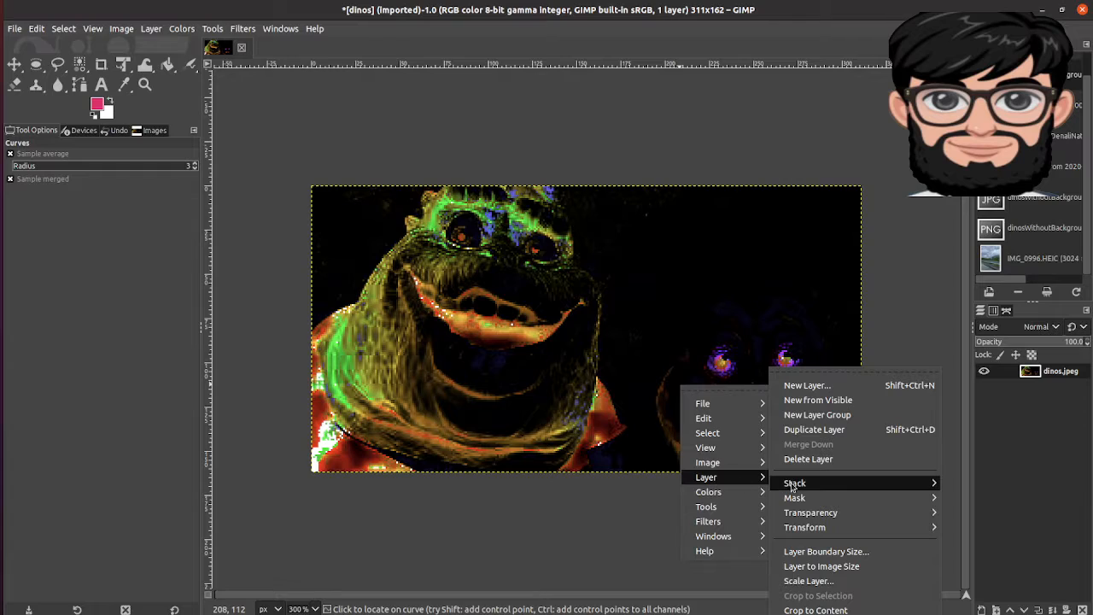
pyautogui.moveTo(728, 435)
pyautogui.moveTo(727, 492)
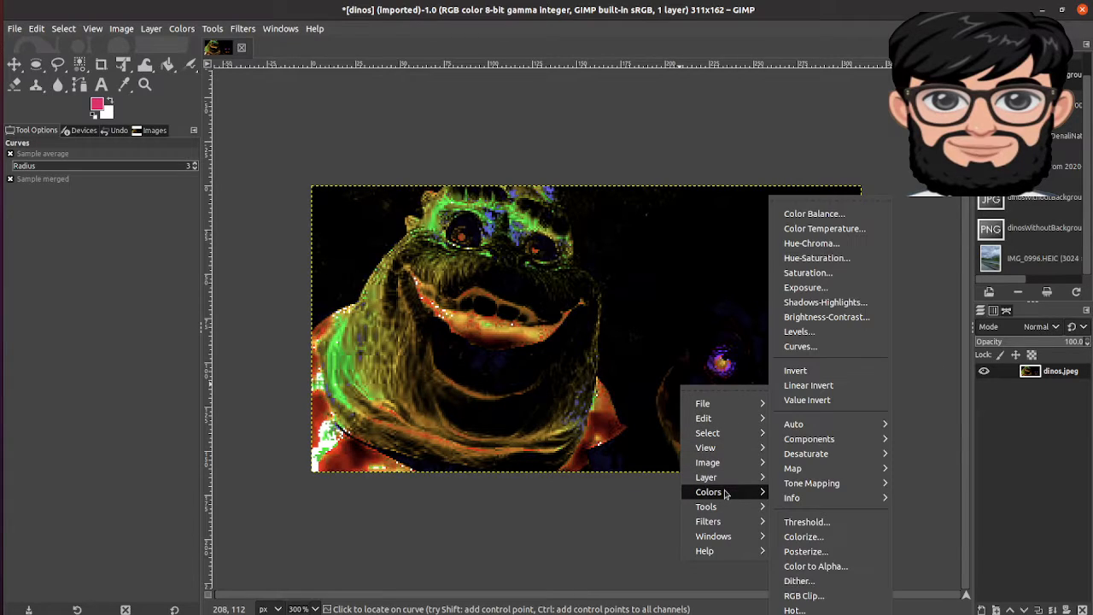
pyautogui.moveTo(809, 424)
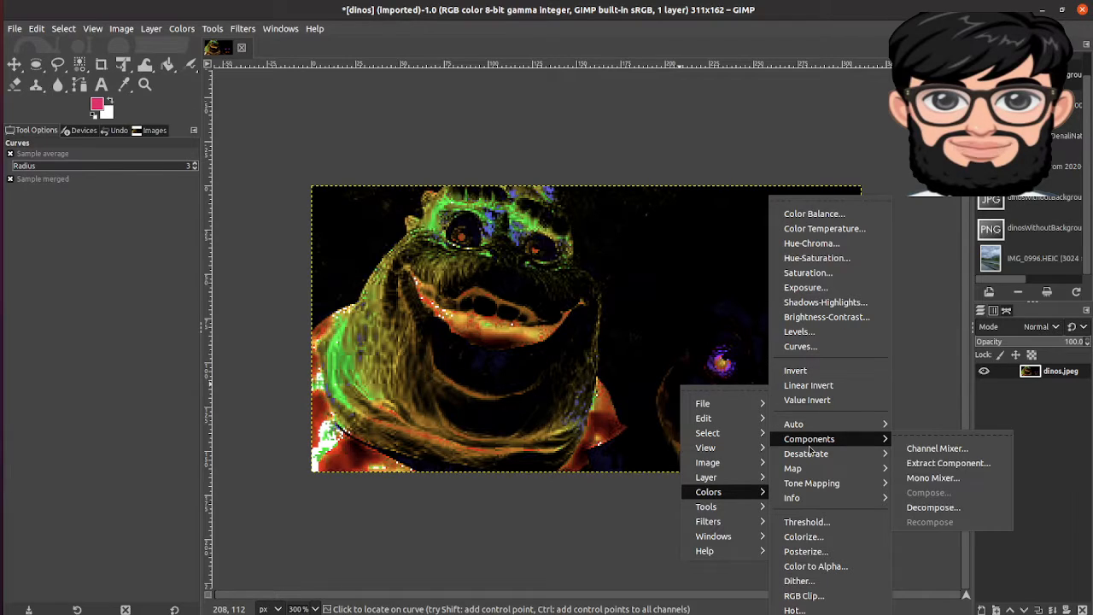
pyautogui.click(937, 448)
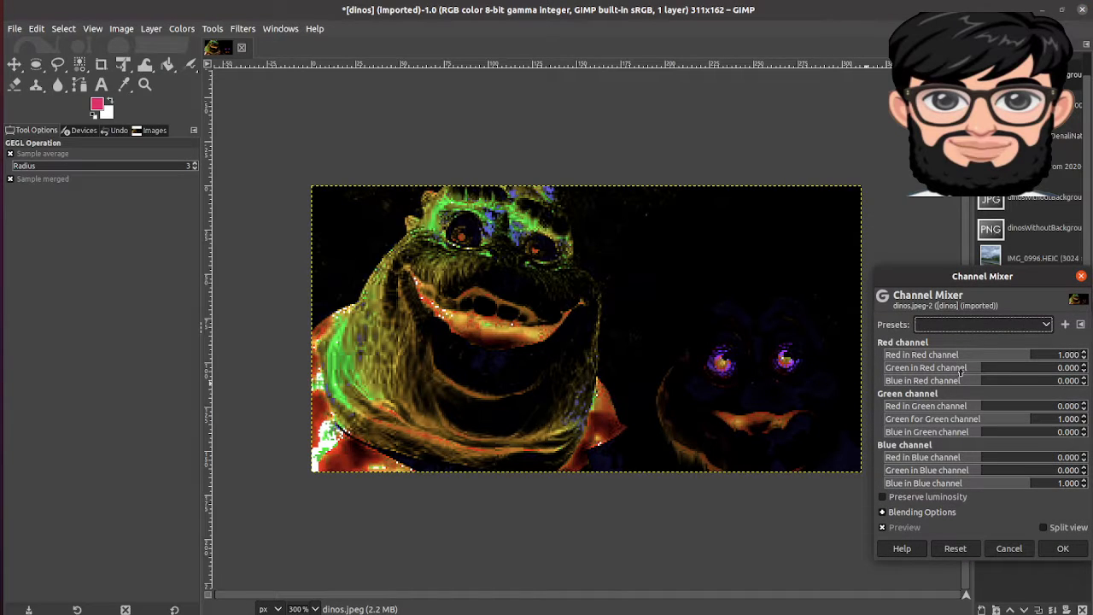
pyautogui.moveTo(989, 372)
pyautogui.mouseDown()
pyautogui.moveTo(1005, 372)
pyautogui.moveTo(948, 372)
pyautogui.moveTo(1007, 373)
pyautogui.moveTo(990, 373)
pyautogui.mouseUp()
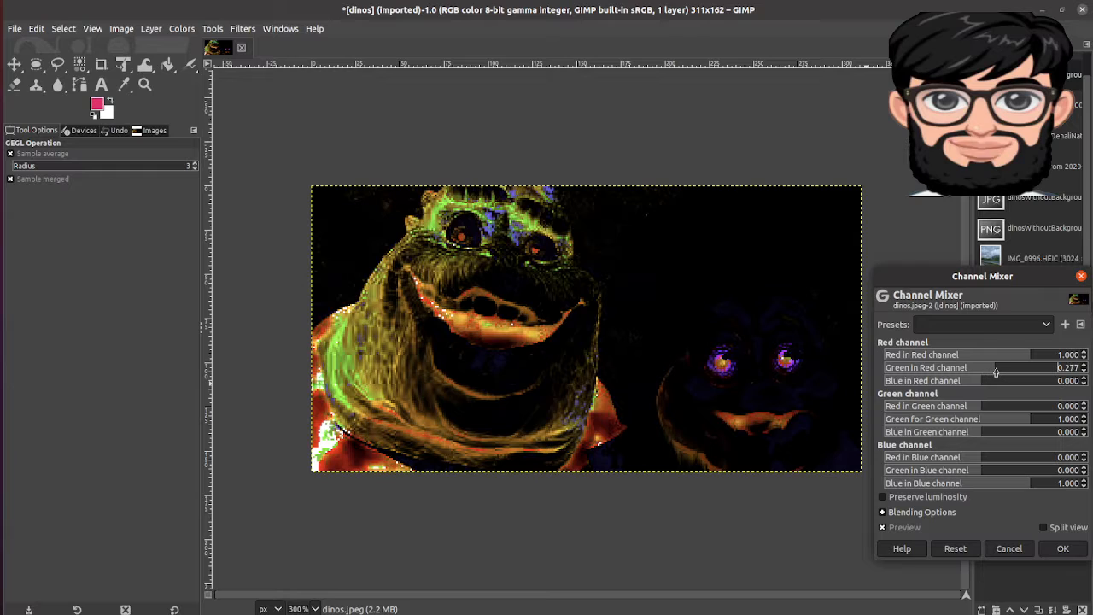
pyautogui.moveTo(978, 415)
pyautogui.mouseDown()
pyautogui.moveTo(1018, 426)
pyautogui.moveTo(970, 405)
pyautogui.mouseUp()
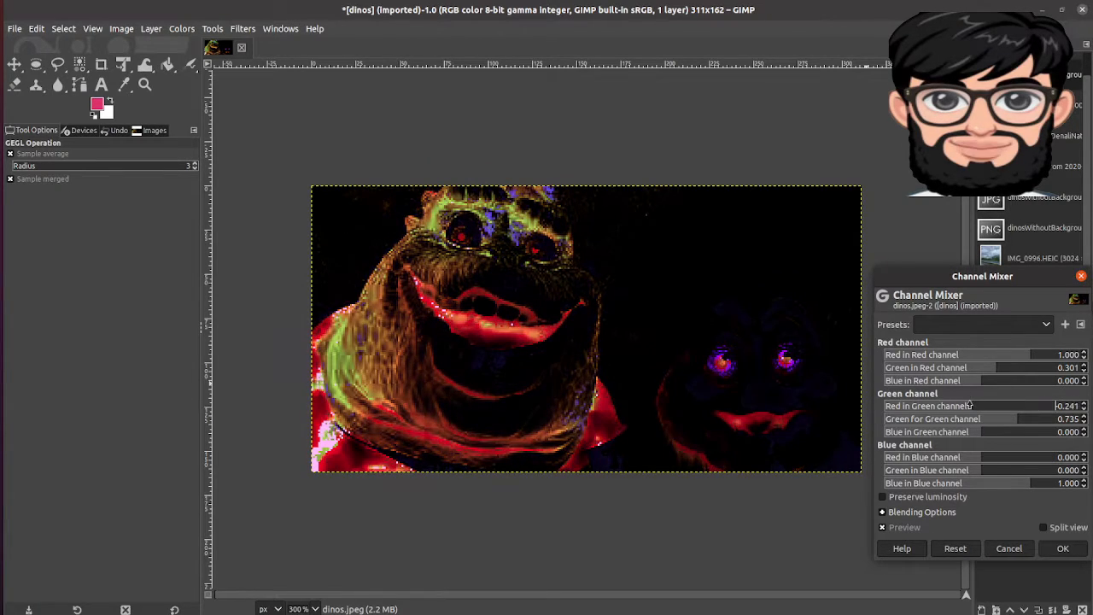
# - Set the Channel Mixer's Blue channel to 0.904 red, 1.048 green and 1.325 blue
pyautogui.moveTo(975, 461); pyautogui.dragTo(942, 459)
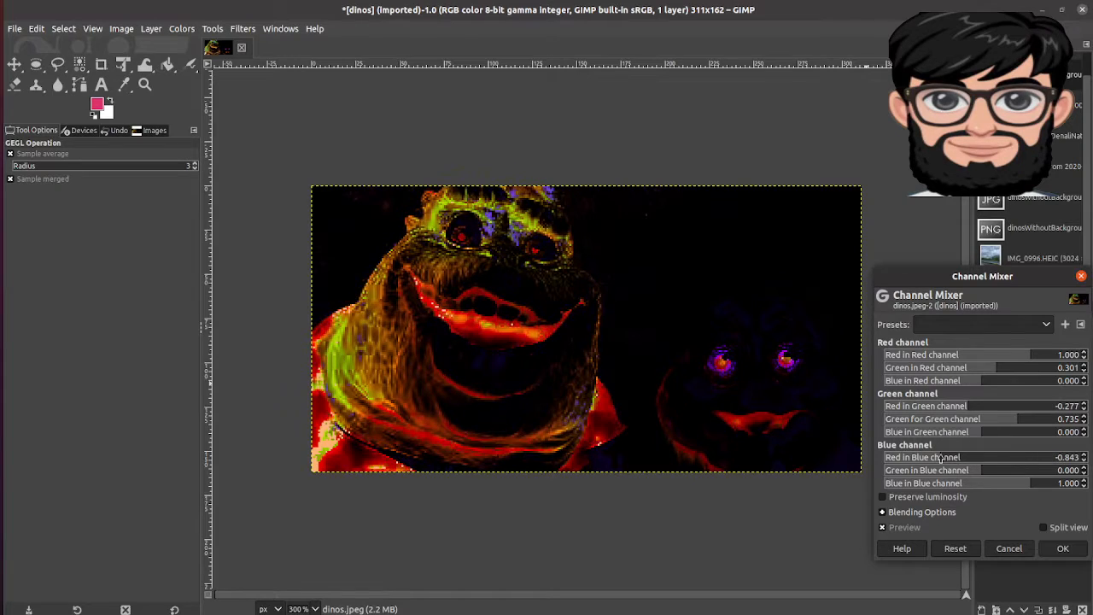
pyautogui.moveTo(1003, 484)
pyautogui.mouseDown()
pyautogui.moveTo(1033, 486)
pyautogui.moveTo(991, 485)
pyautogui.moveTo(1008, 484)
pyautogui.mouseUp()
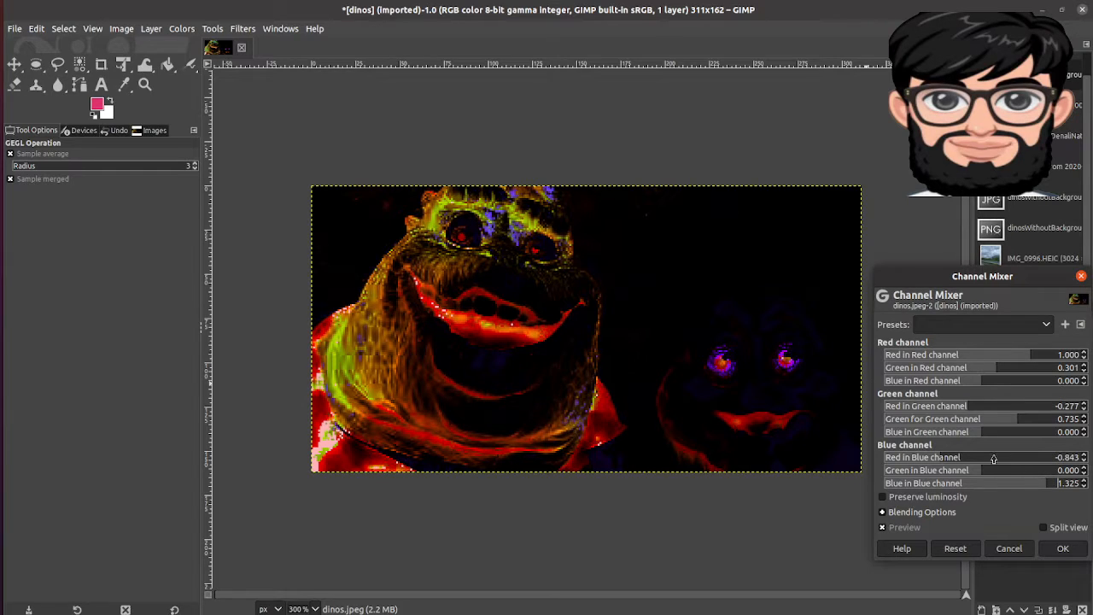
pyautogui.moveTo(999, 470); pyautogui.dragTo(1037, 470)
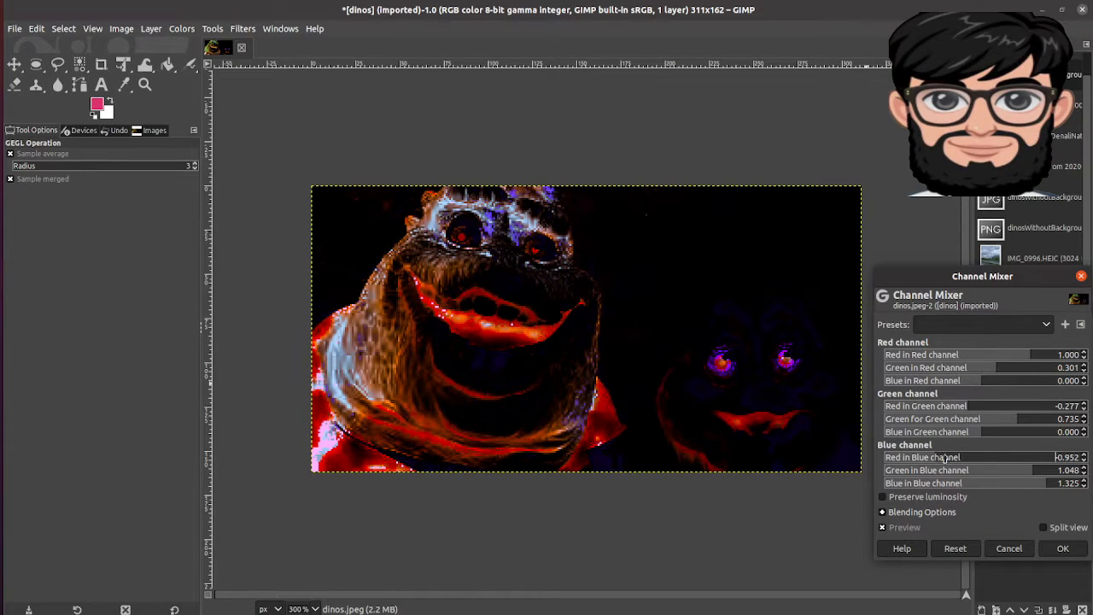
pyautogui.moveTo(944, 459); pyautogui.dragTo(1026, 459)
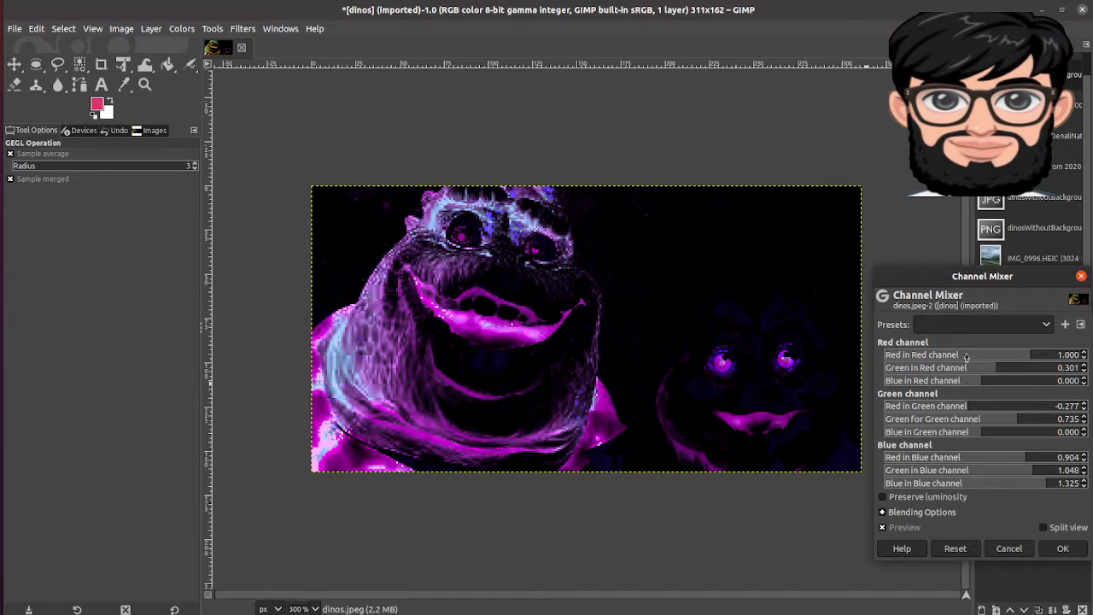
# - Set the Channel Mixer's Red channel to -0.410 red, -0.651 green and -0.060 blue, and discard the adjustment
pyautogui.click(1020, 354)
pyautogui.moveTo(1021, 355); pyautogui.dragTo(962, 352)
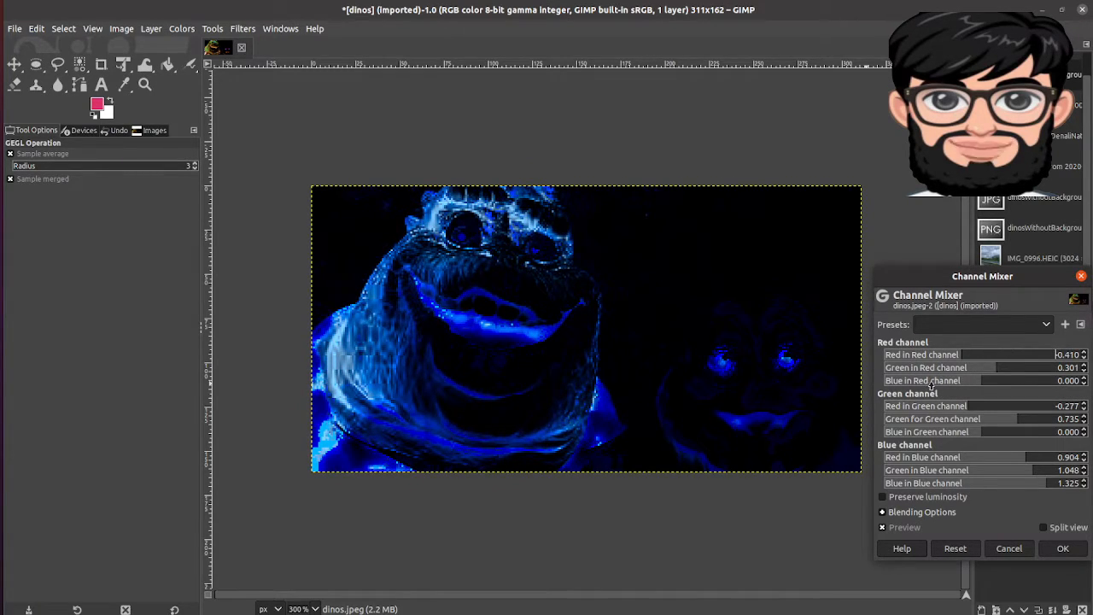
pyautogui.moveTo(933, 371); pyautogui.dragTo(979, 390)
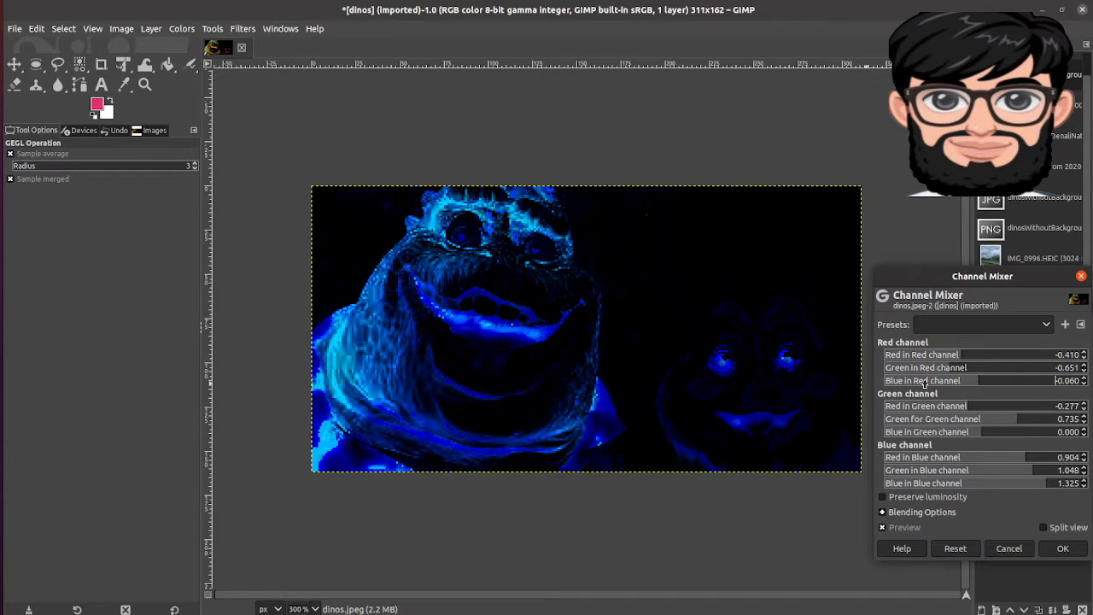
pyautogui.click(1009, 548)
# - Preview the Color to Gray conversion of the image with its default settings, and discard it
pyautogui.rightClick(601, 333)
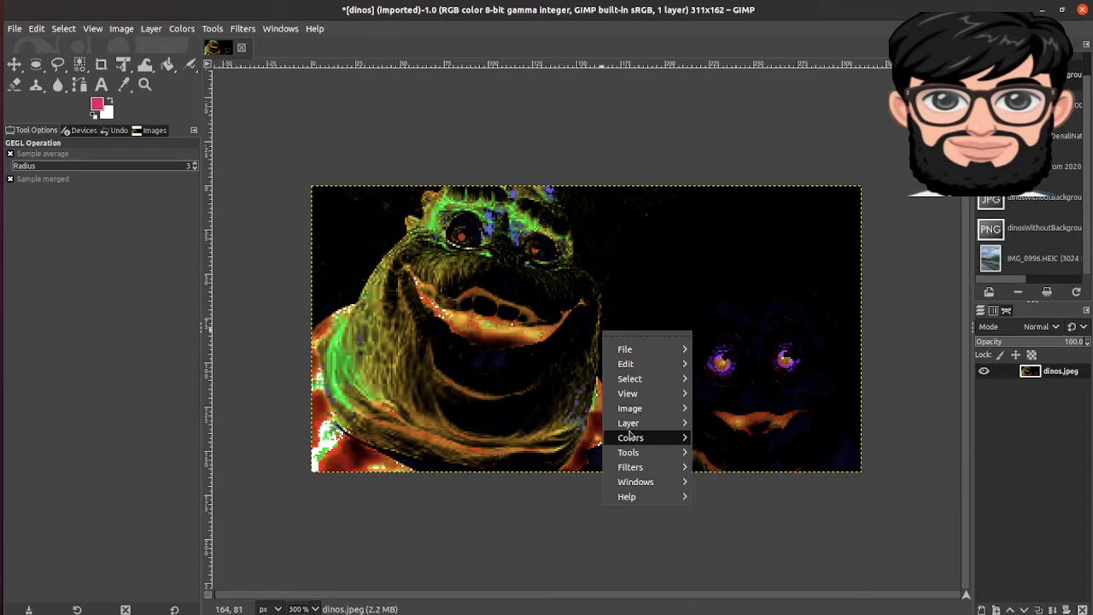
pyautogui.moveTo(630, 436)
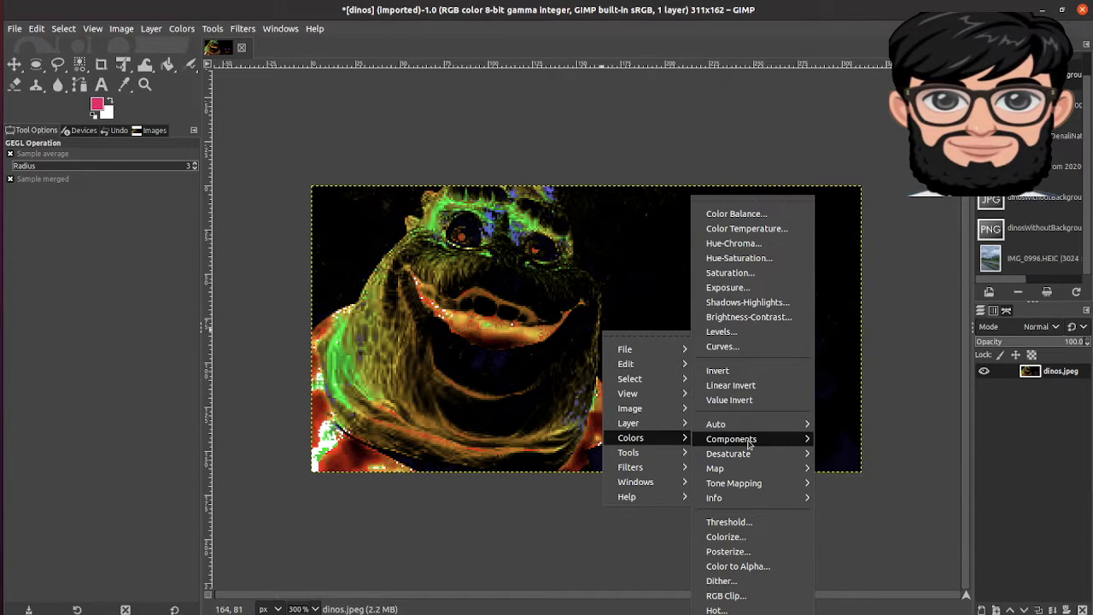
pyautogui.moveTo(747, 461)
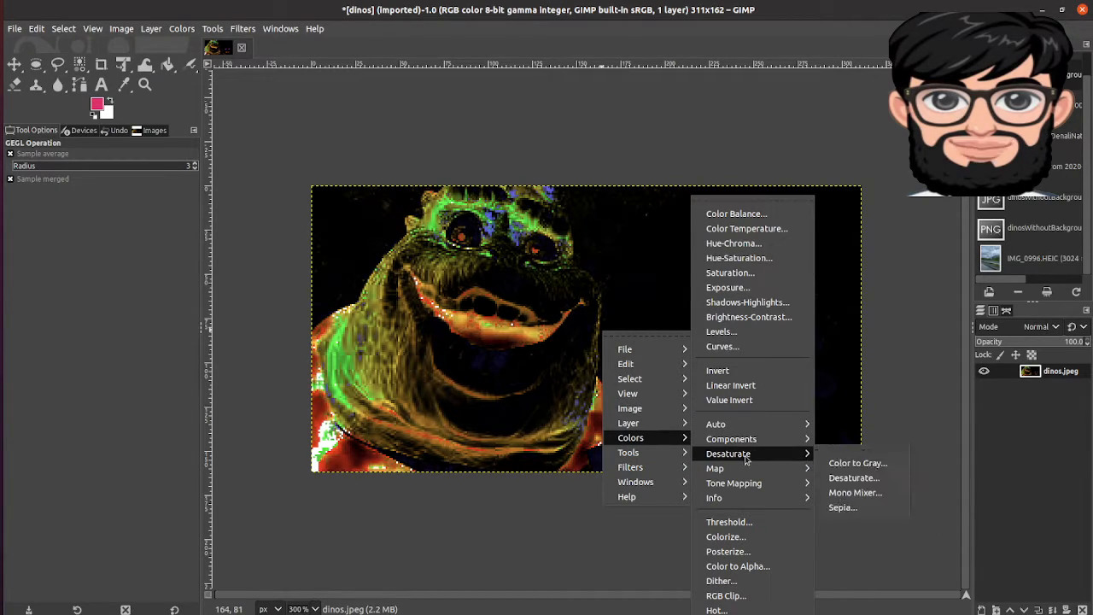
pyautogui.click(843, 464)
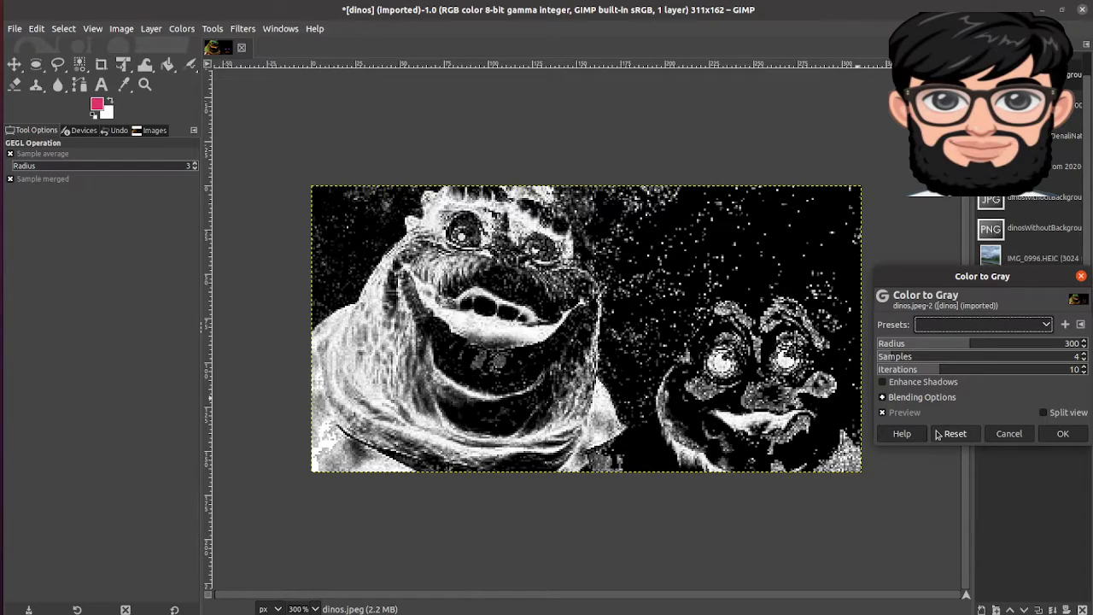
pyautogui.click(1008, 434)
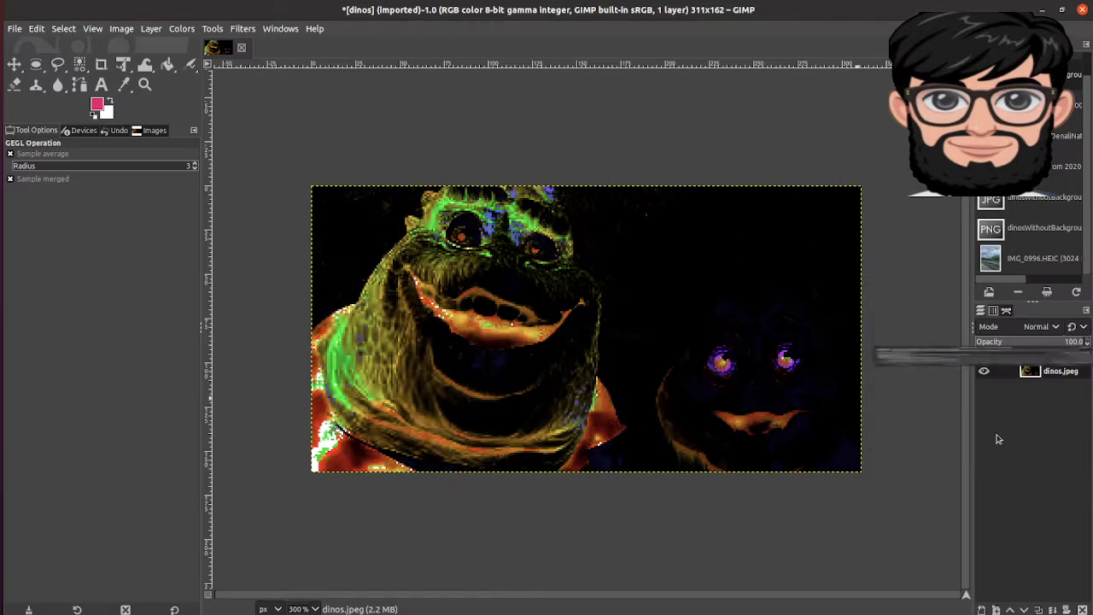
# - Preview the Desaturate adjustment in Luminance mode on the image, and discard it
pyautogui.rightClick(742, 346)
pyautogui.moveTo(773, 441)
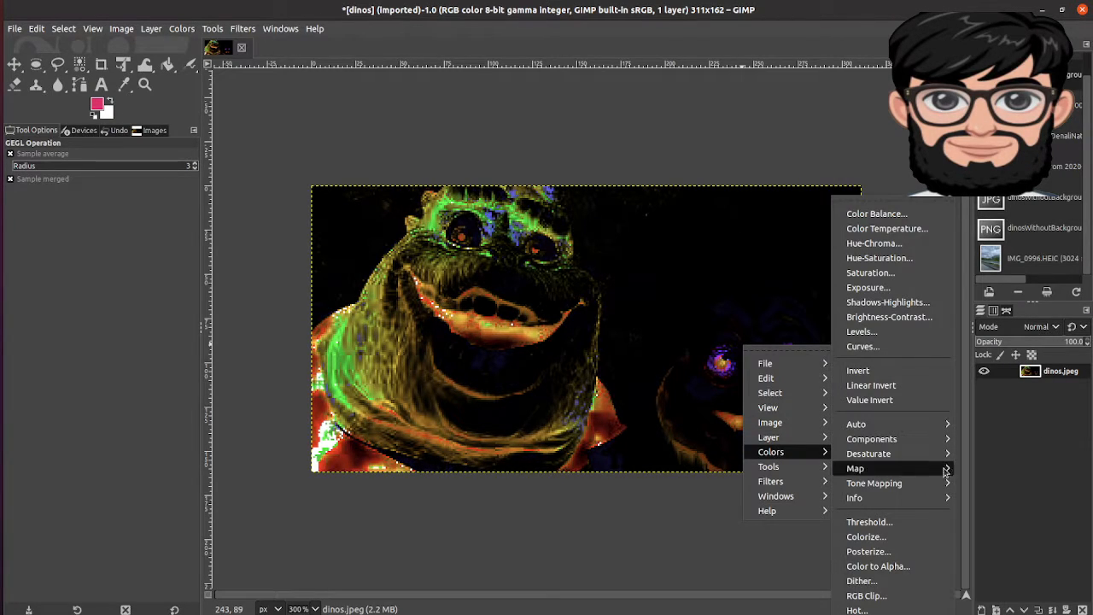
pyautogui.moveTo(907, 483)
pyautogui.moveTo(895, 457)
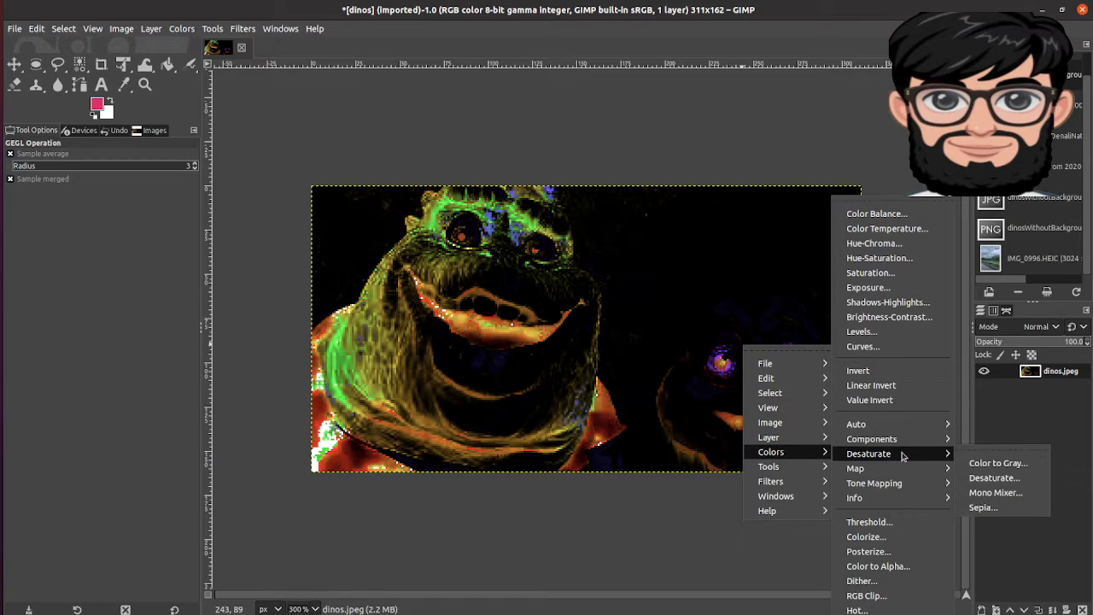
pyautogui.click(1004, 480)
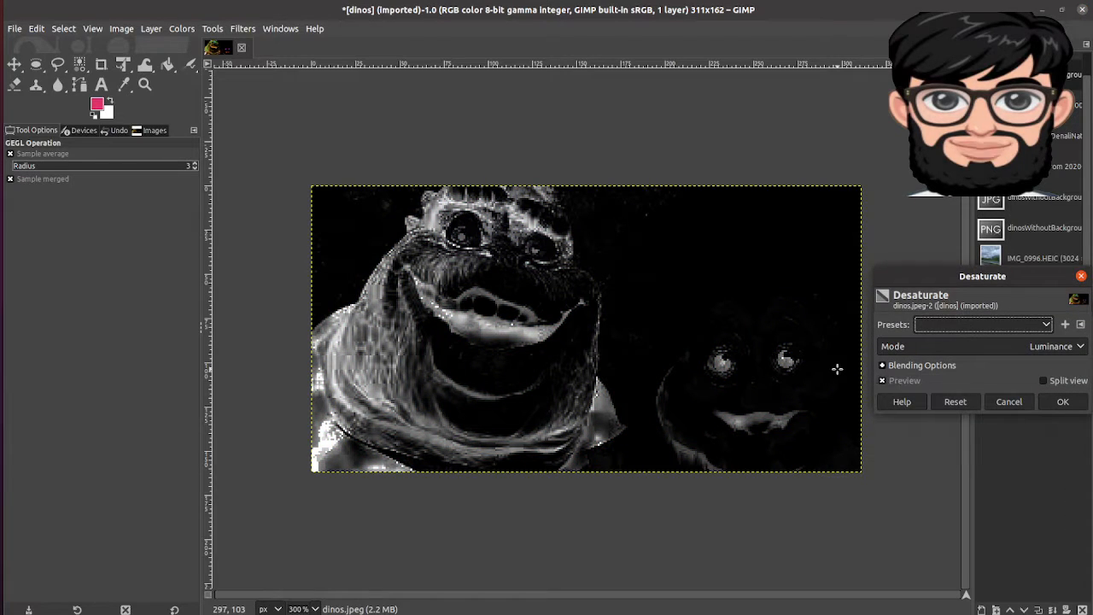
pyautogui.click(1009, 402)
# - Preview the Mono Mixer conversion with its default channel multipliers, and discard it
pyautogui.rightClick(718, 345)
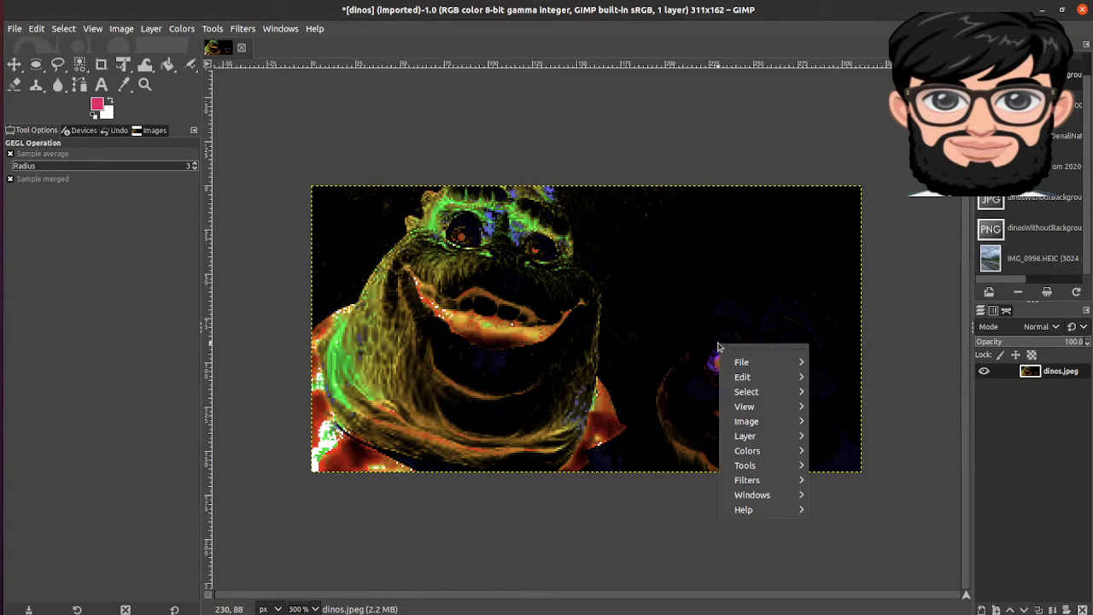
pyautogui.moveTo(854, 439)
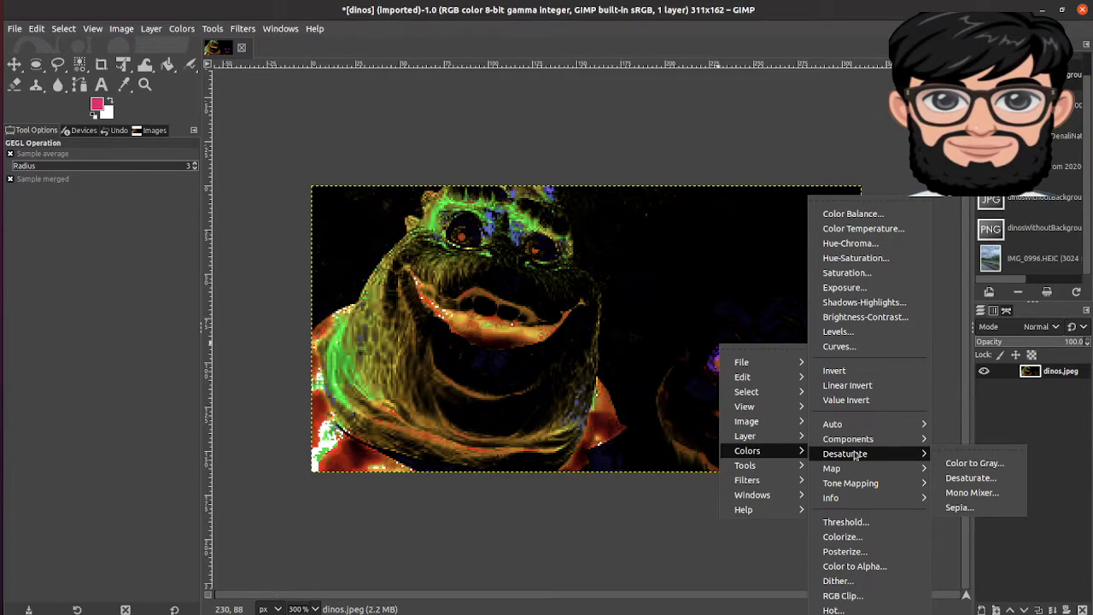
pyautogui.click(973, 493)
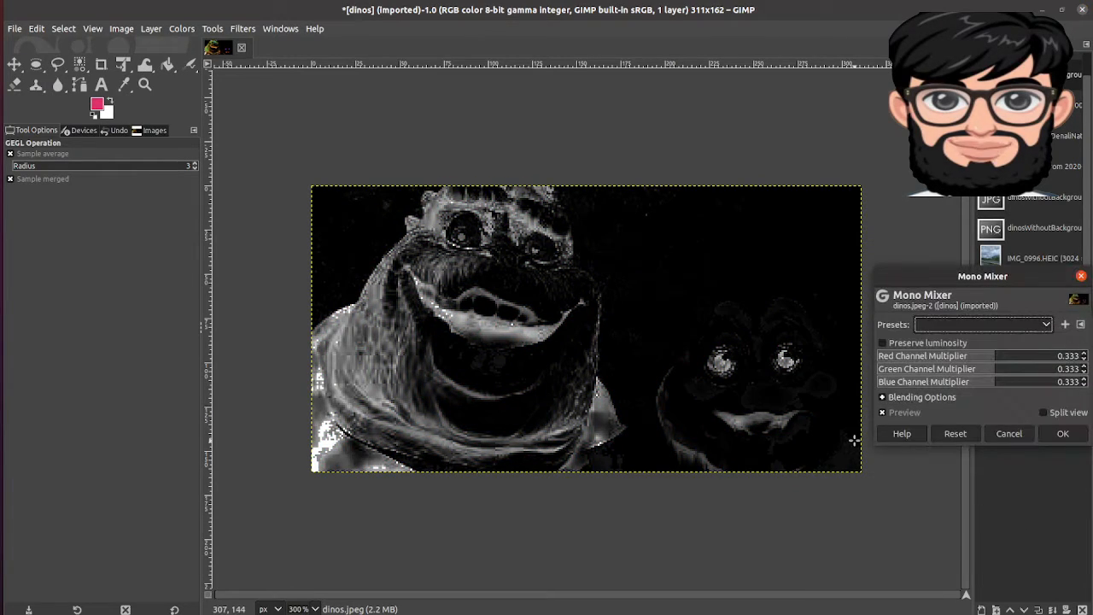
pyautogui.click(1005, 435)
# - Start an Alien Map adjustment in RGB with red frequency 5.465, green frequency 3.721 and blue frequency 1.744
pyautogui.rightClick(732, 373)
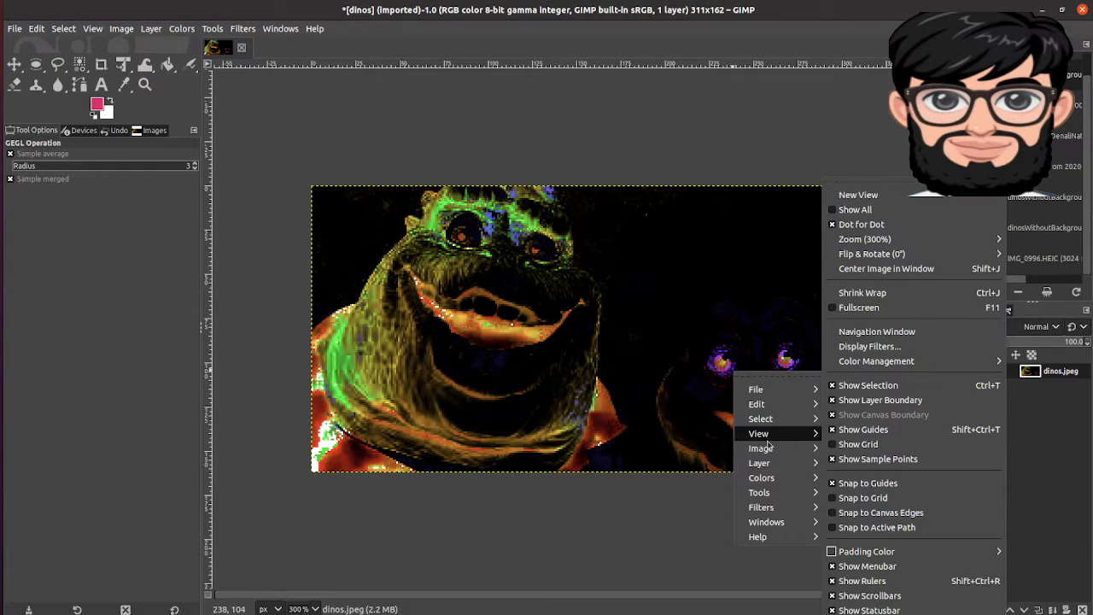
pyautogui.moveTo(771, 478)
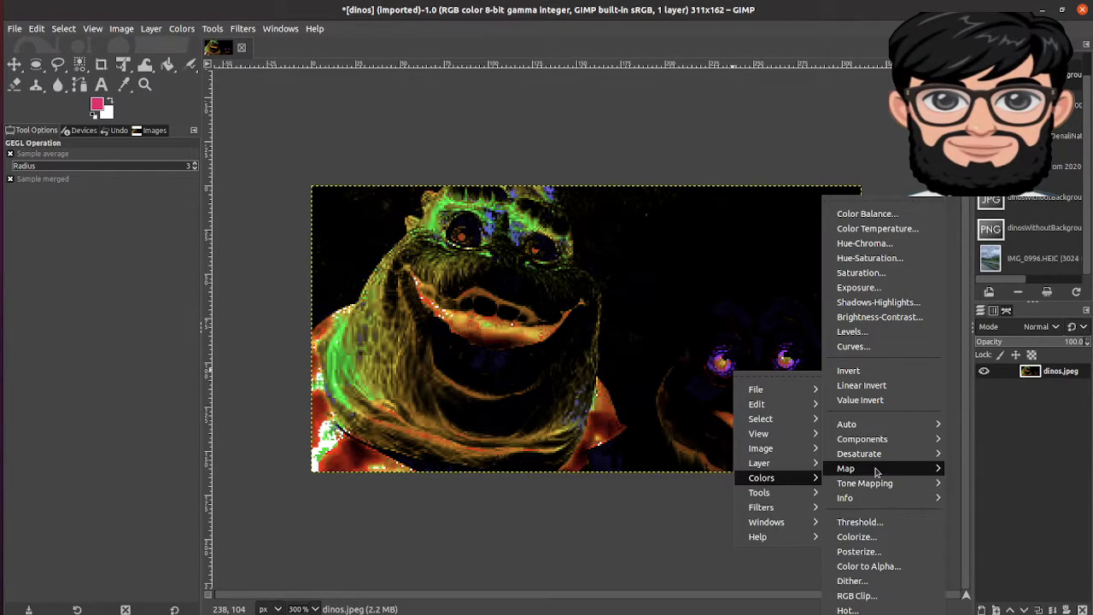
pyautogui.moveTo(875, 470)
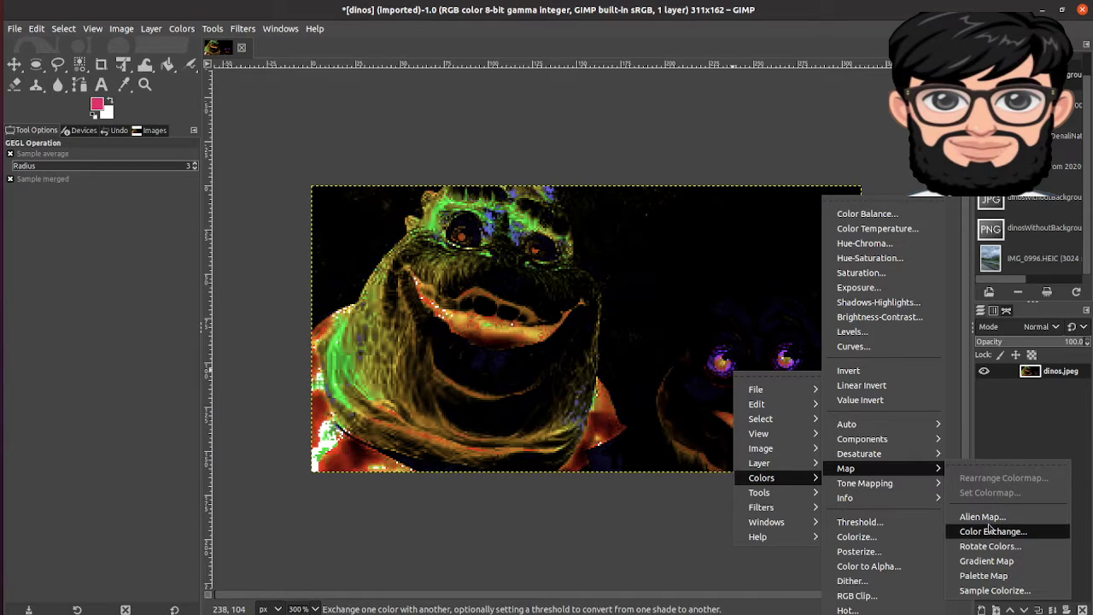
pyautogui.click(984, 516)
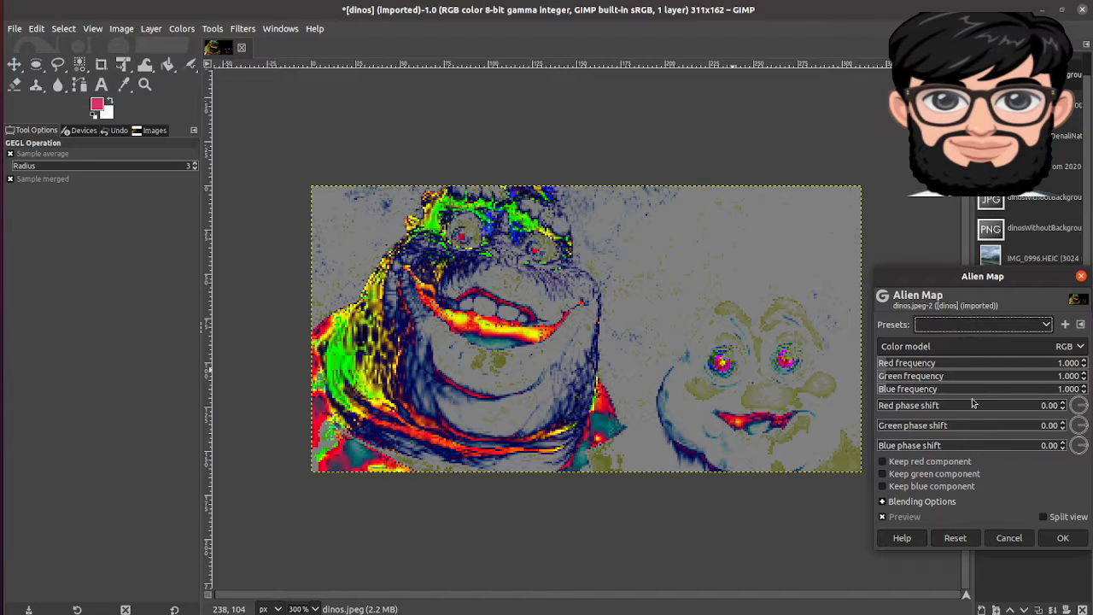
pyautogui.moveTo(903, 367)
pyautogui.mouseDown()
pyautogui.moveTo(982, 368)
pyautogui.moveTo(907, 369)
pyautogui.mouseUp()
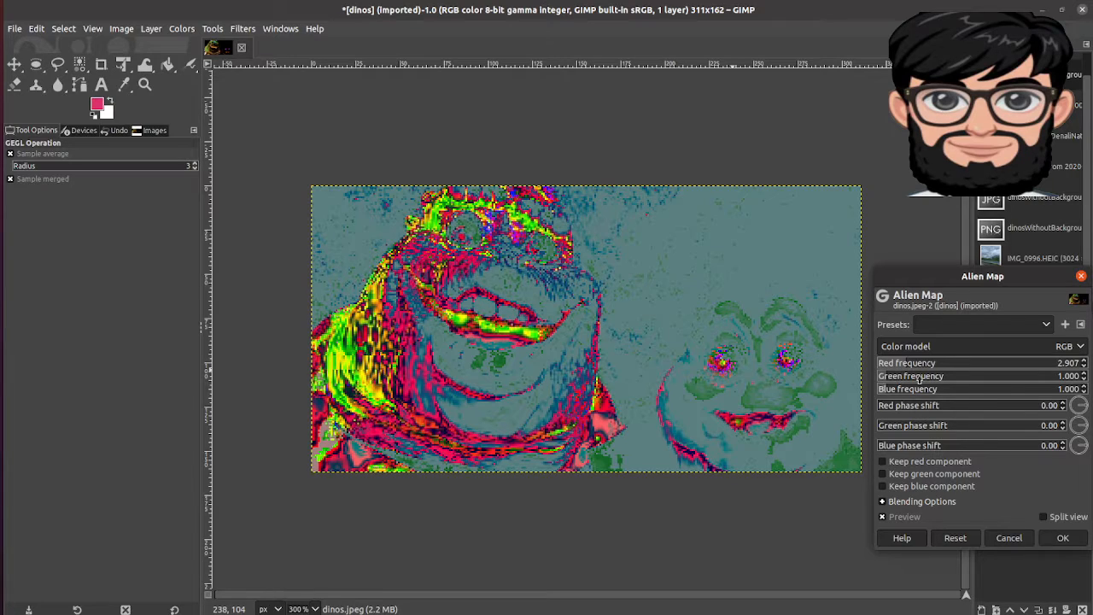
pyautogui.moveTo(907, 369); pyautogui.dragTo(894, 399)
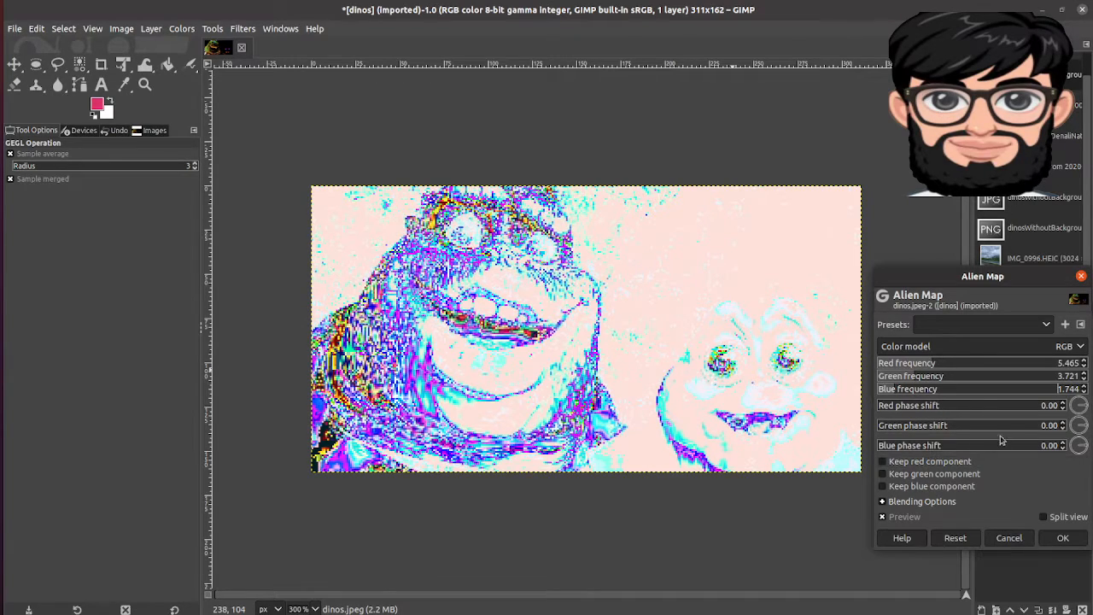
# - Set the Alien Map's red phase shift to 56.00 and apply the adjustment to the image
pyautogui.click(1062, 407)
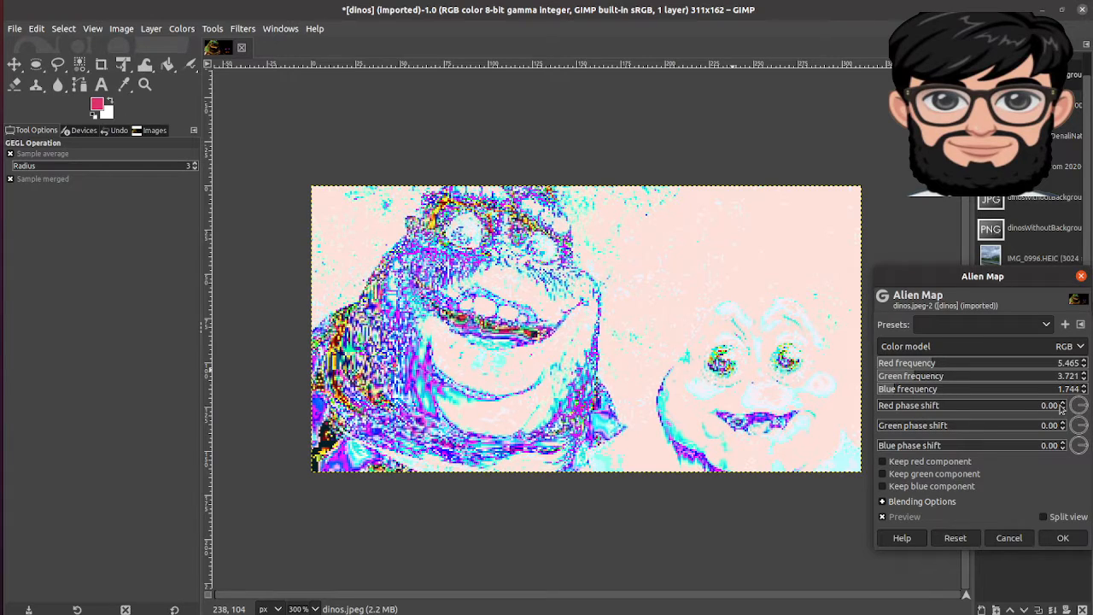
pyautogui.click(1061, 405)
pyautogui.click(1062, 405)
pyautogui.moveTo(1062, 406); pyautogui.dragTo(1062, 407)
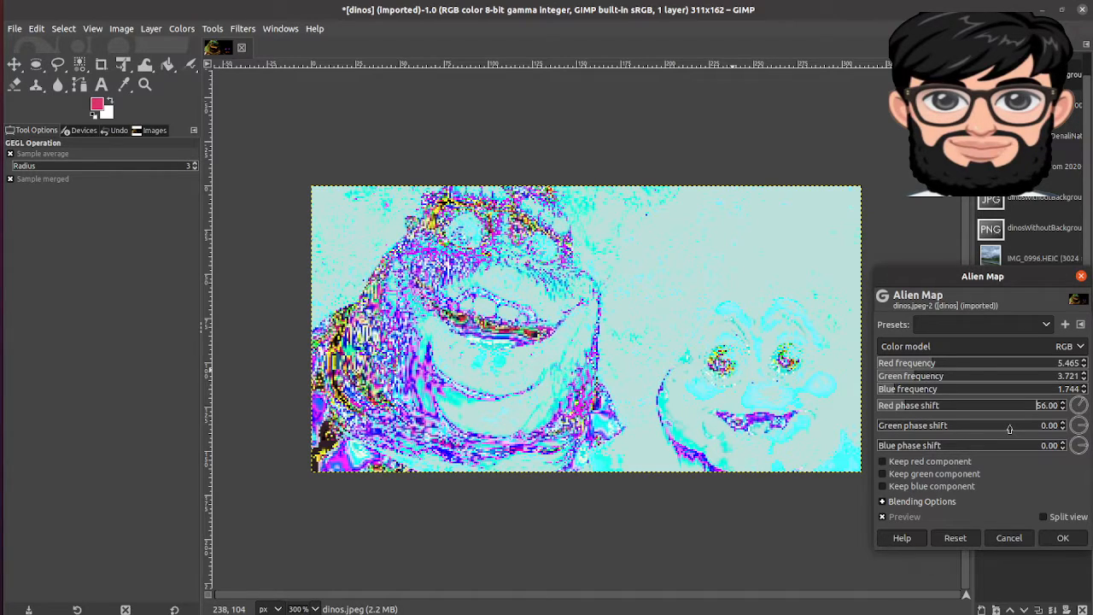
pyautogui.click(1061, 540)
# - Try Rotate Colors with source range 171.42 to 261.42 and destination range 0.00 to 235.30, and discard it
pyautogui.rightClick(762, 364)
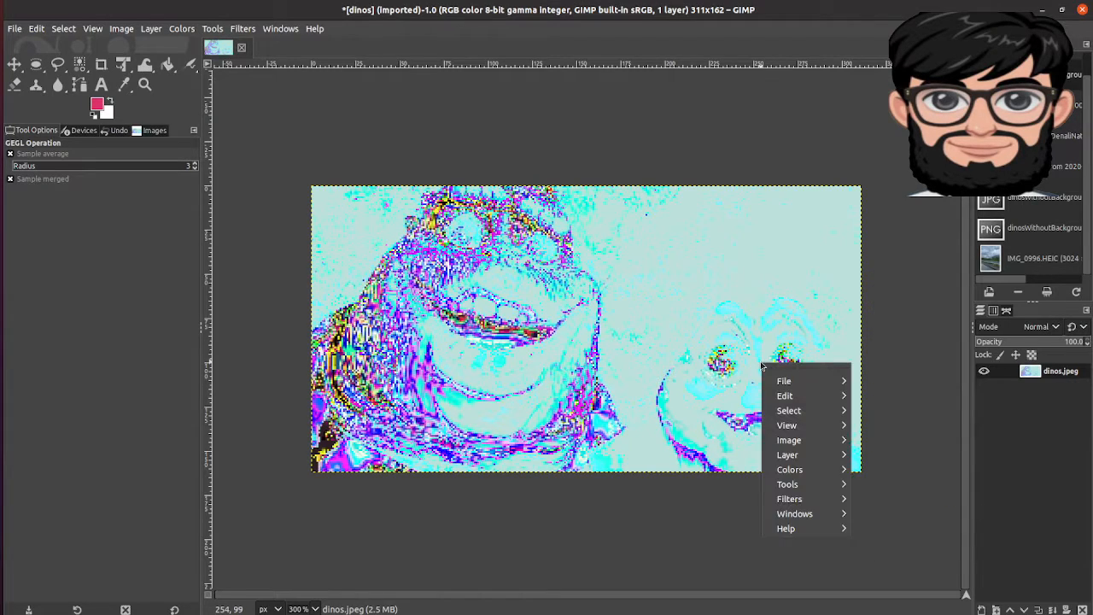
pyautogui.moveTo(804, 478)
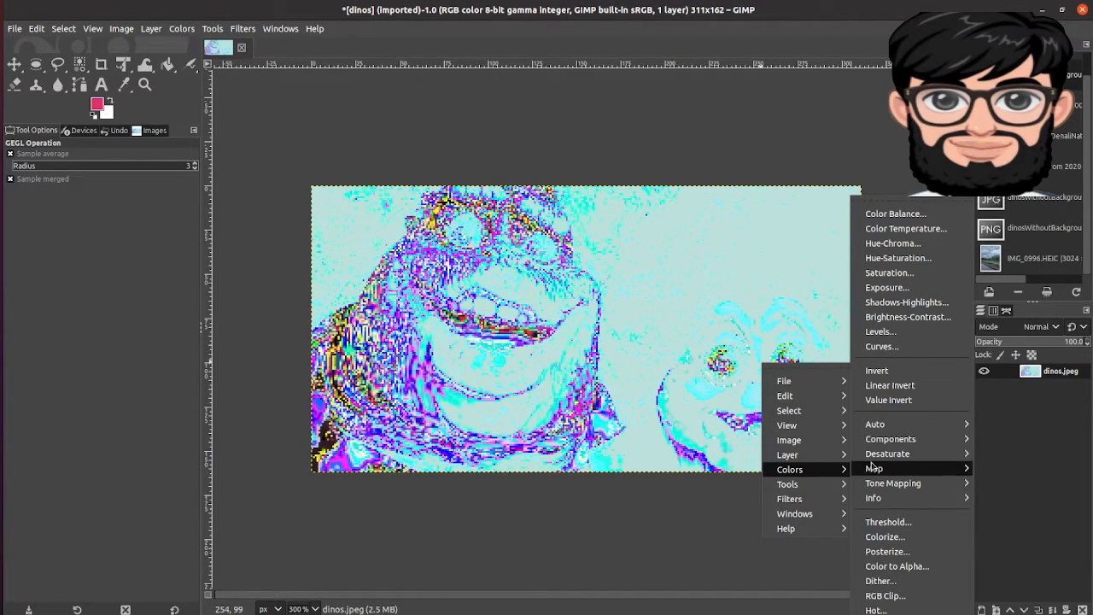
pyautogui.moveTo(870, 485)
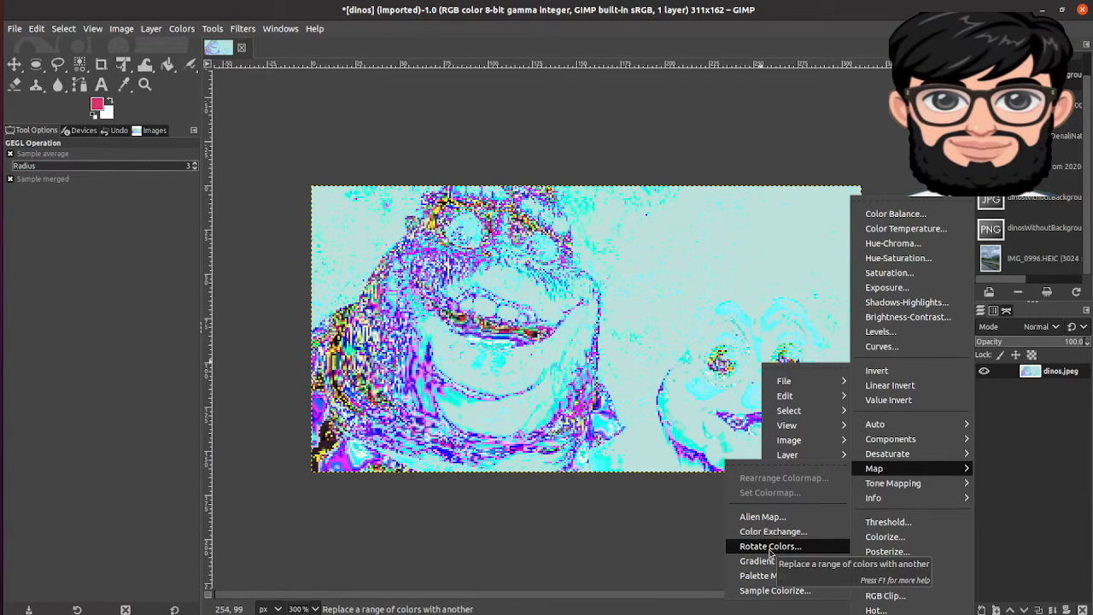
pyautogui.click(770, 547)
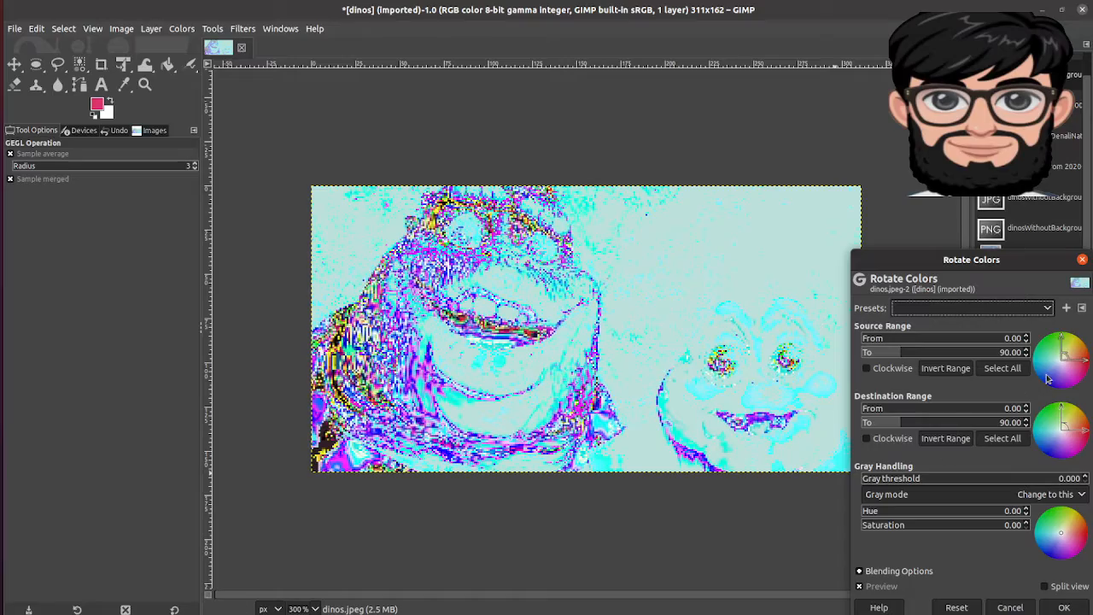
pyautogui.moveTo(1083, 357); pyautogui.dragTo(1042, 369)
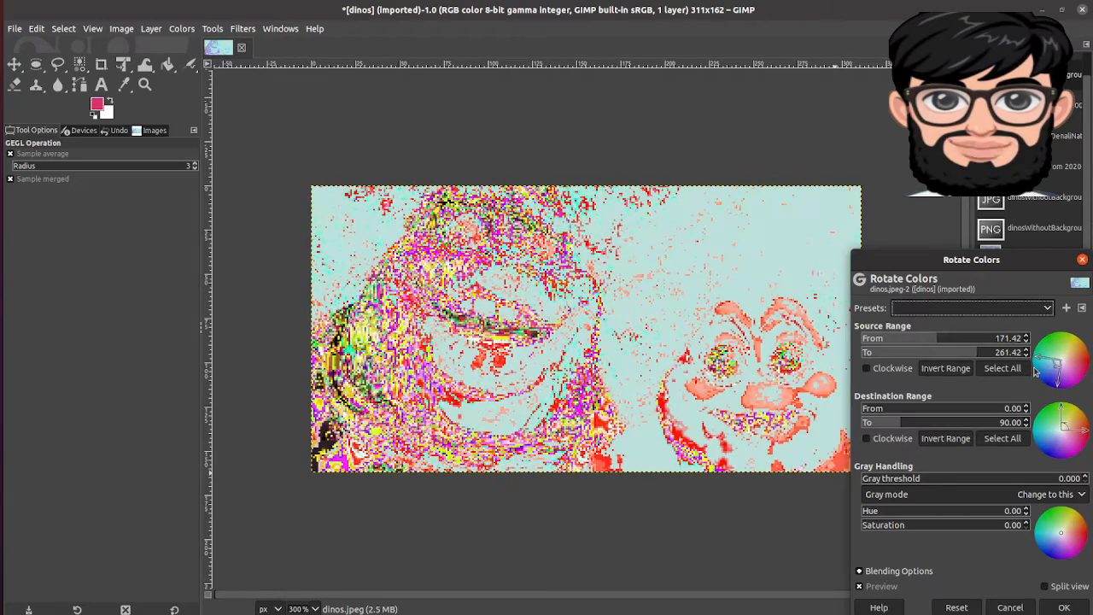
pyautogui.moveTo(1056, 422); pyautogui.dragTo(1049, 449)
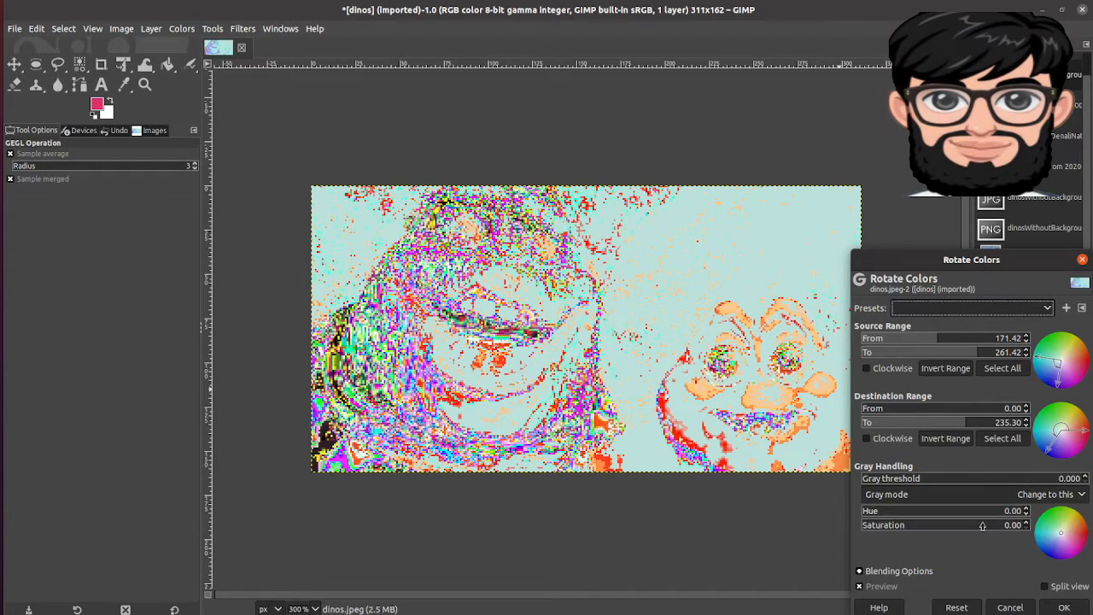
pyautogui.click(1063, 535)
pyautogui.click(1010, 607)
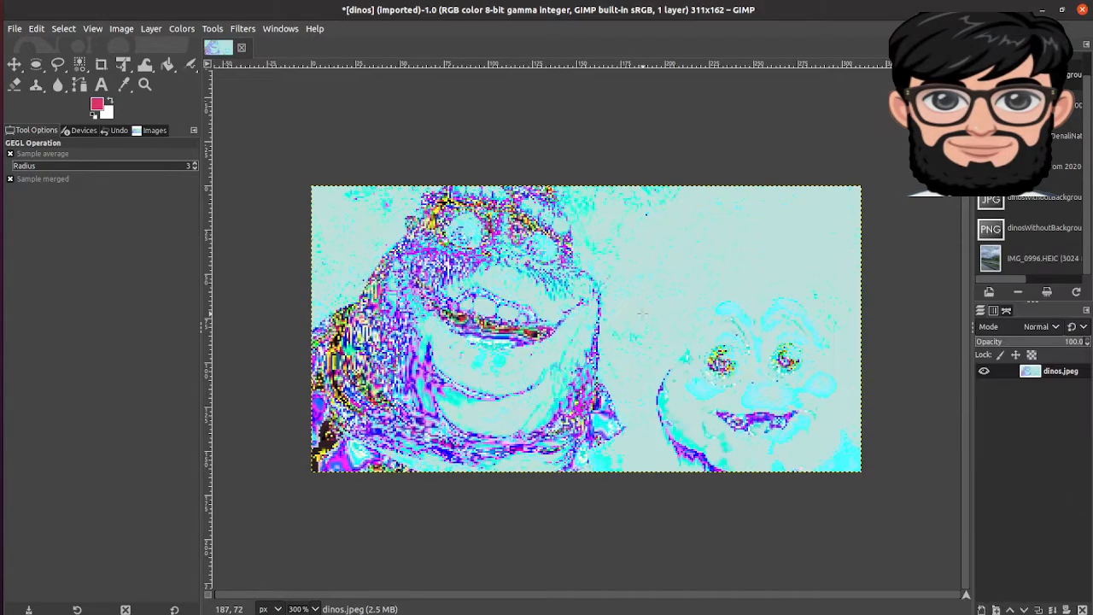
# - Try the Fattal et al. 2002 tone mapping with Alpha at 0.715, and discard it
pyautogui.rightClick(535, 317)
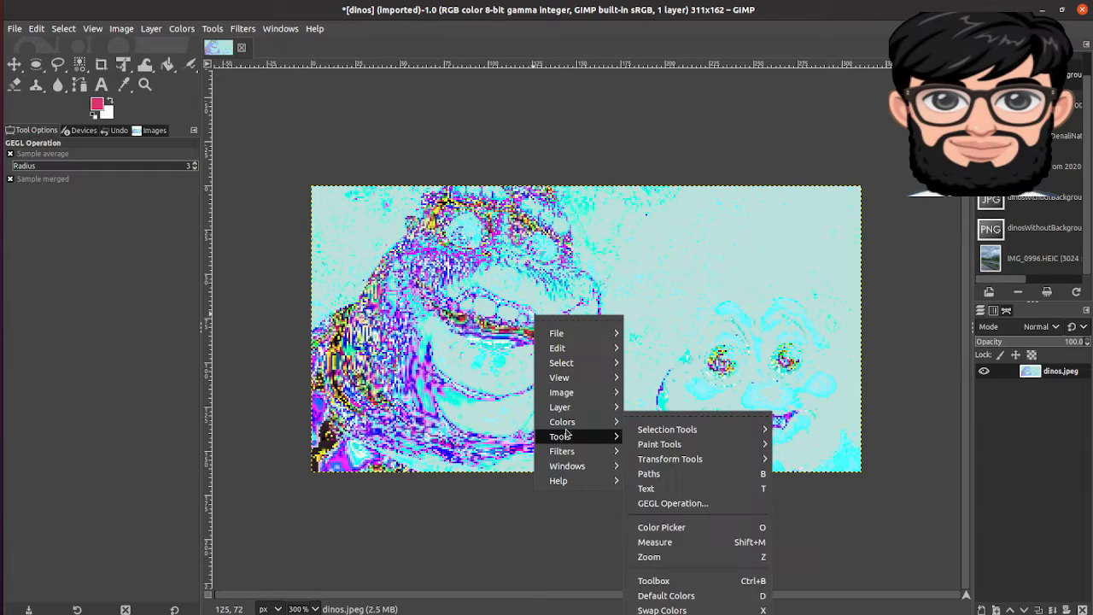
pyautogui.moveTo(566, 423)
pyautogui.moveTo(658, 473)
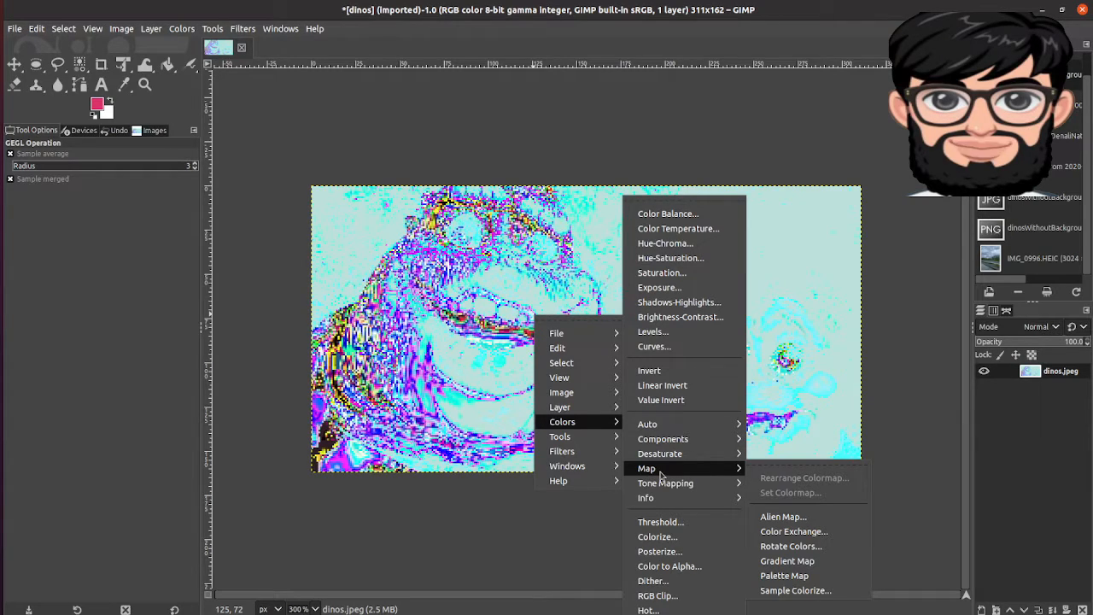
pyautogui.moveTo(660, 491)
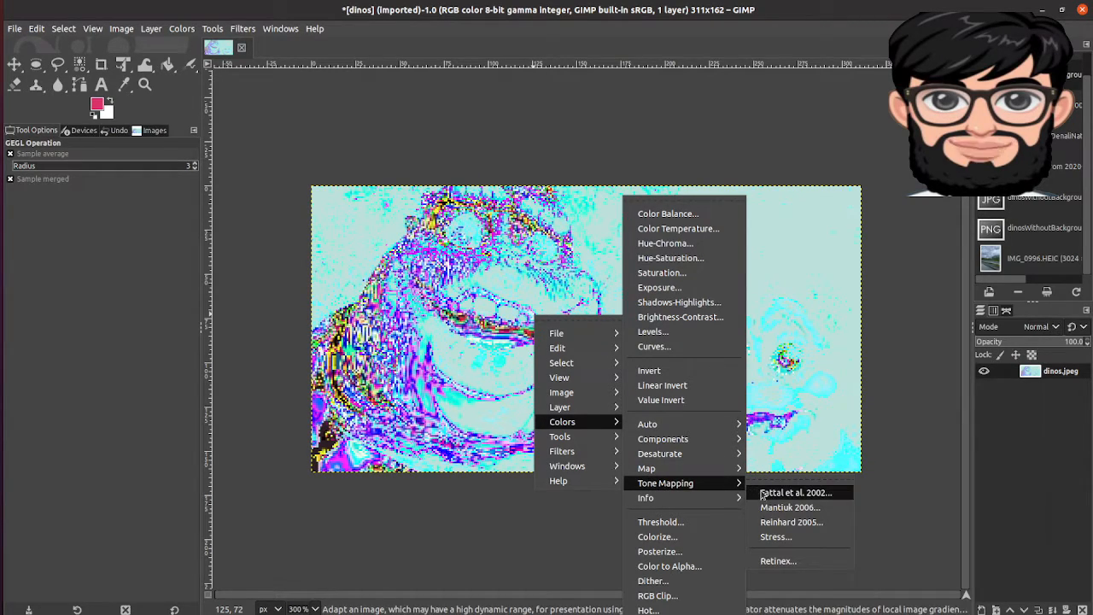
pyautogui.click(794, 493)
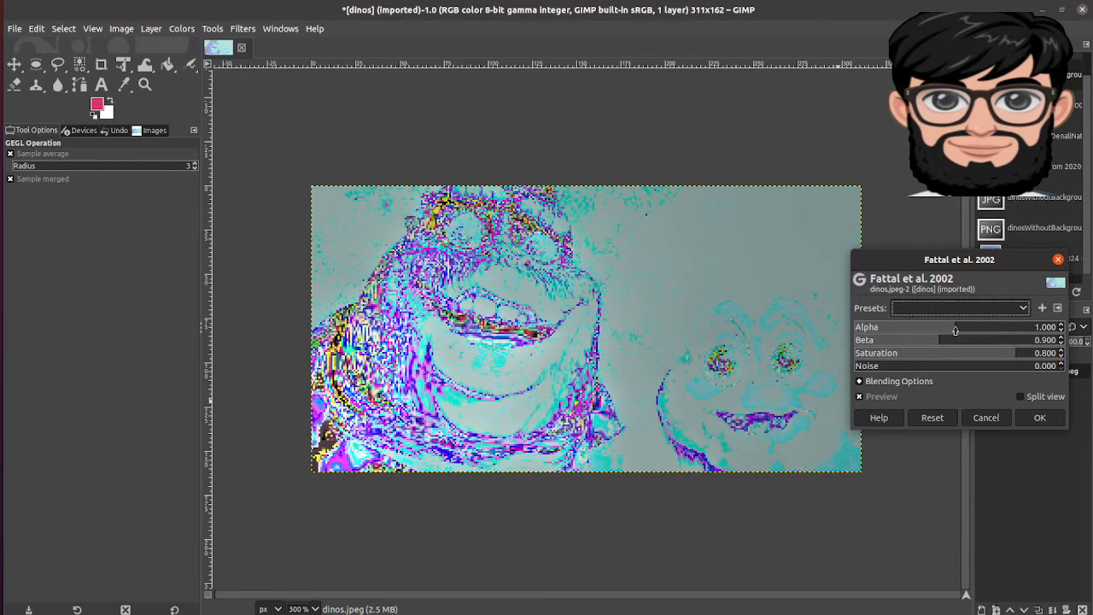
pyautogui.moveTo(956, 329); pyautogui.dragTo(926, 328)
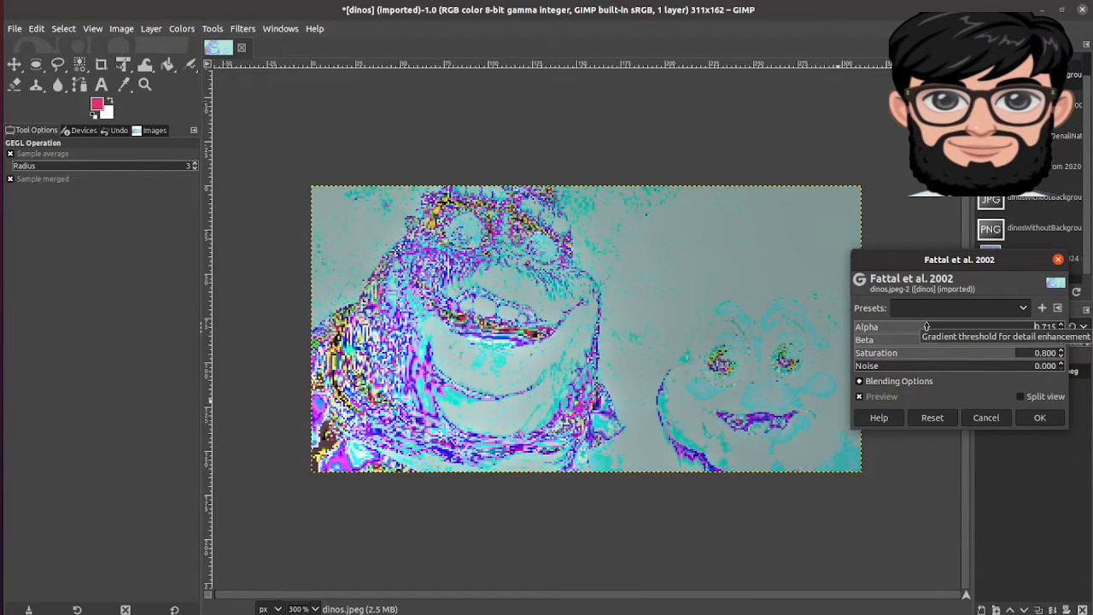
pyautogui.click(985, 417)
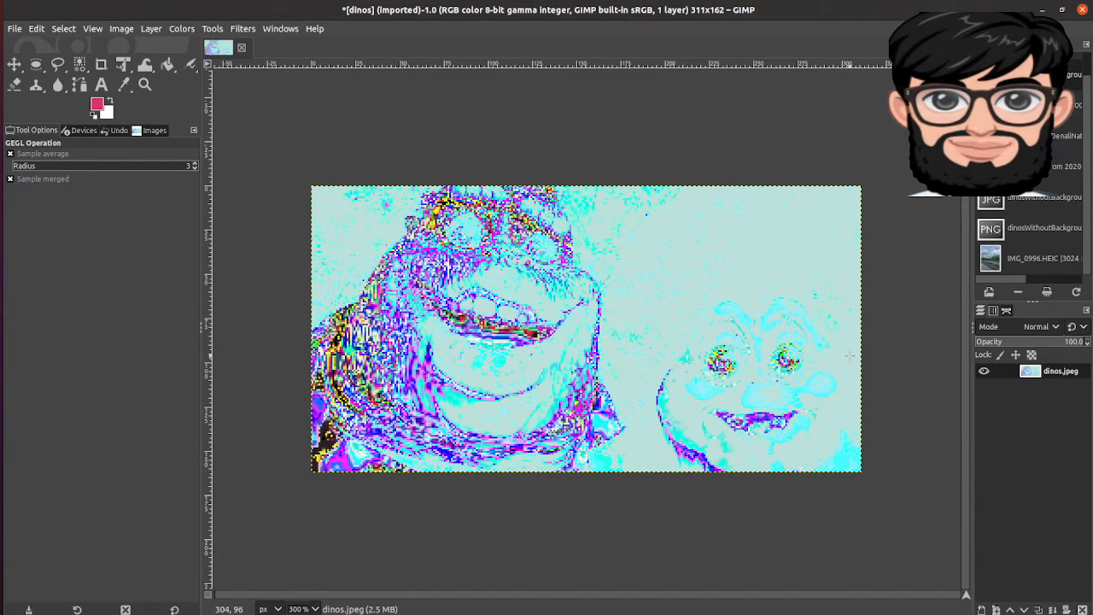
# - Display the histogram of the image to examine its tonal distribution
pyautogui.rightClick(727, 329)
pyautogui.moveTo(782, 438)
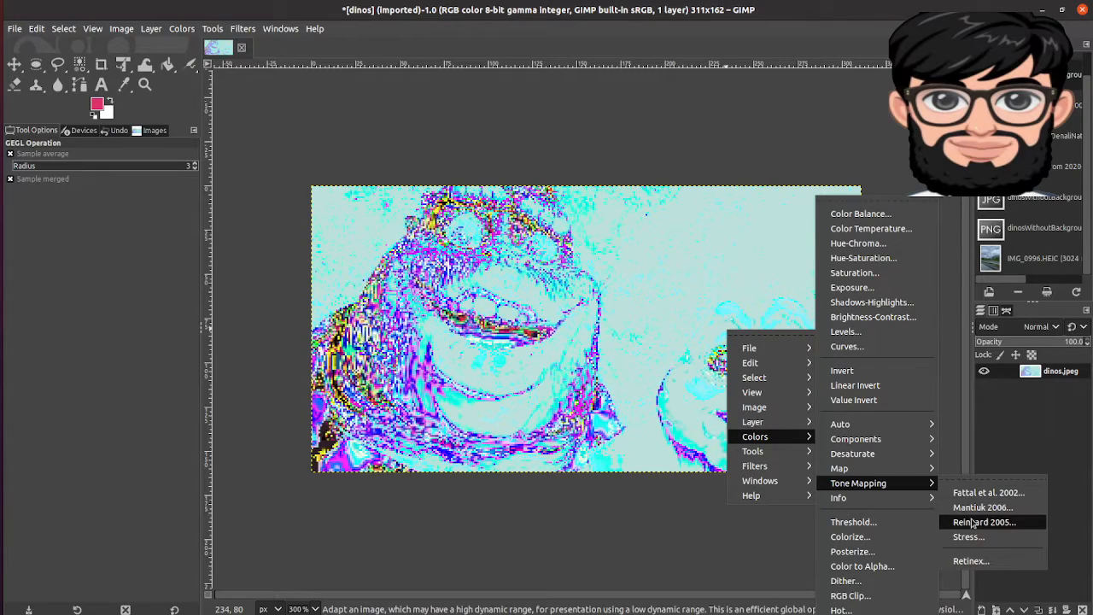
pyautogui.moveTo(893, 505)
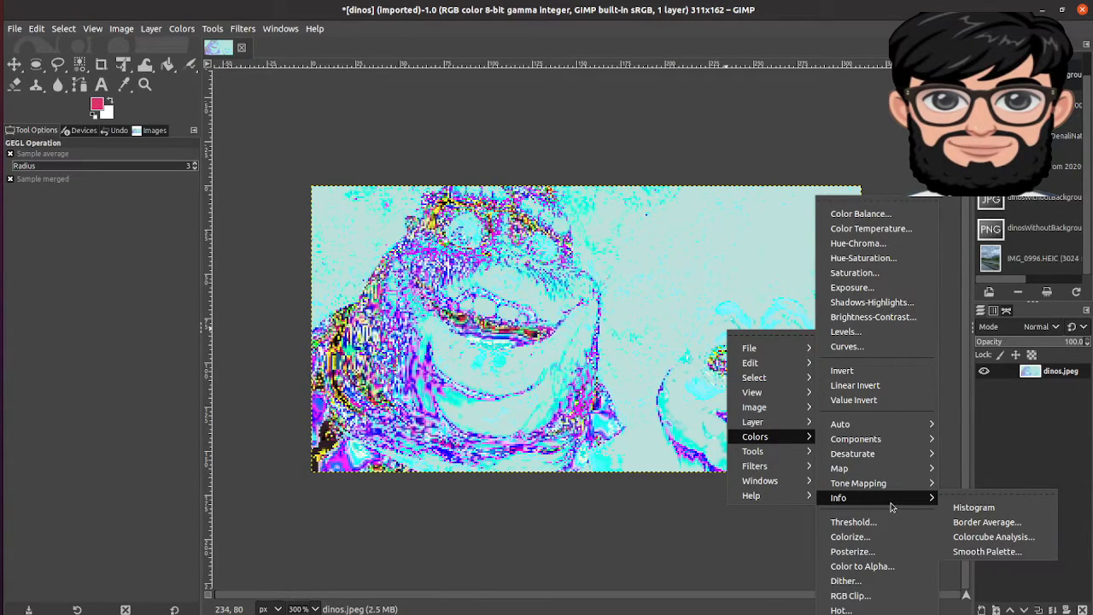
pyautogui.click(978, 511)
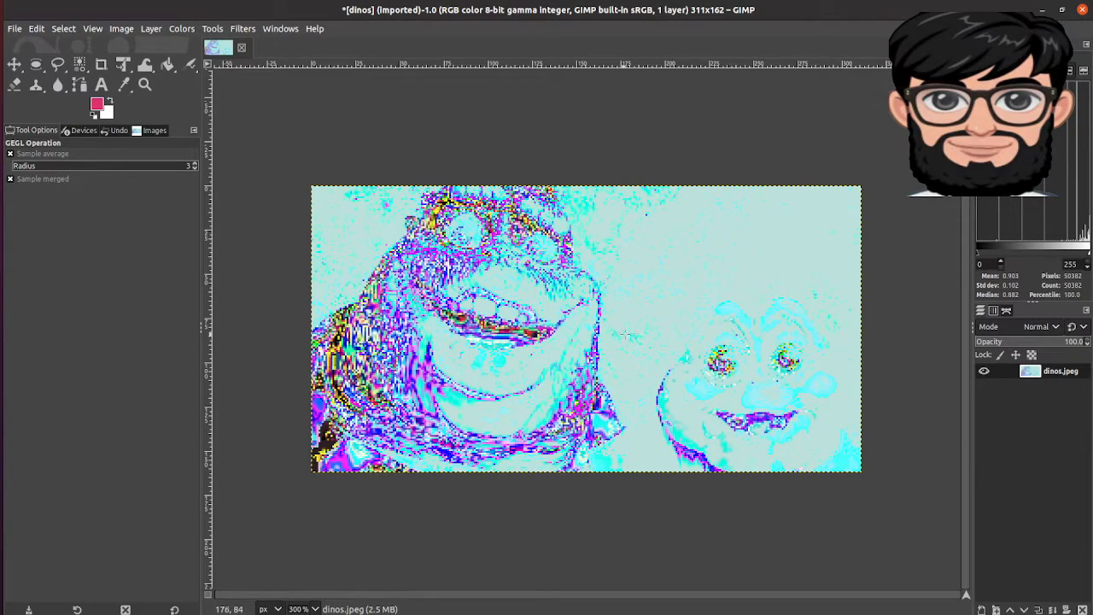
# - Run Border Average on the image with a bucket size of 16 to pick up its border color as foreground
pyautogui.rightClick(551, 350)
pyautogui.moveTo(585, 460)
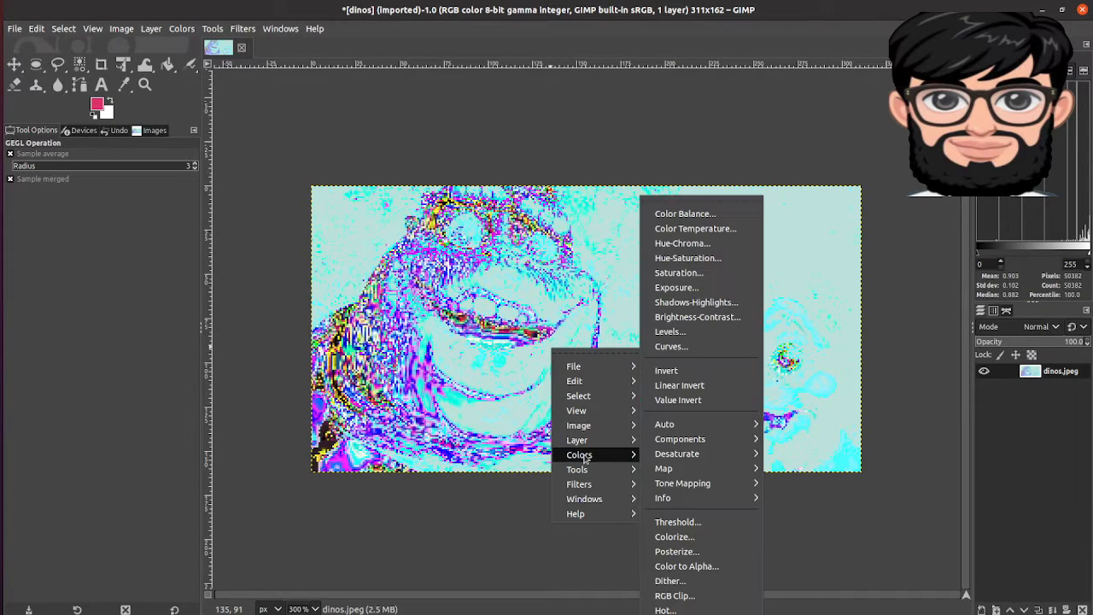
pyautogui.moveTo(684, 500)
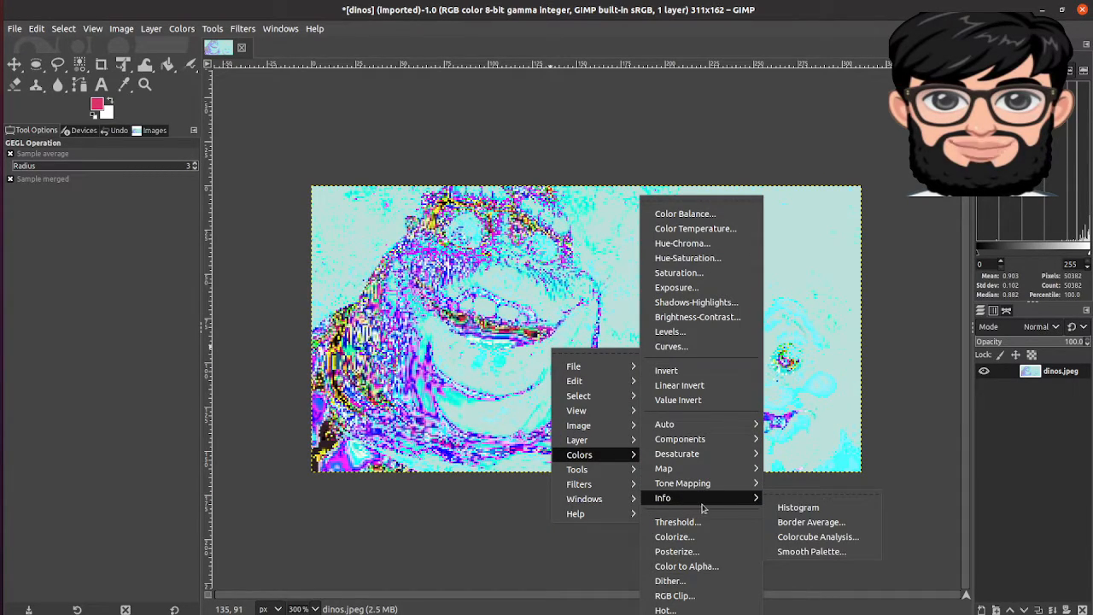
pyautogui.click(803, 521)
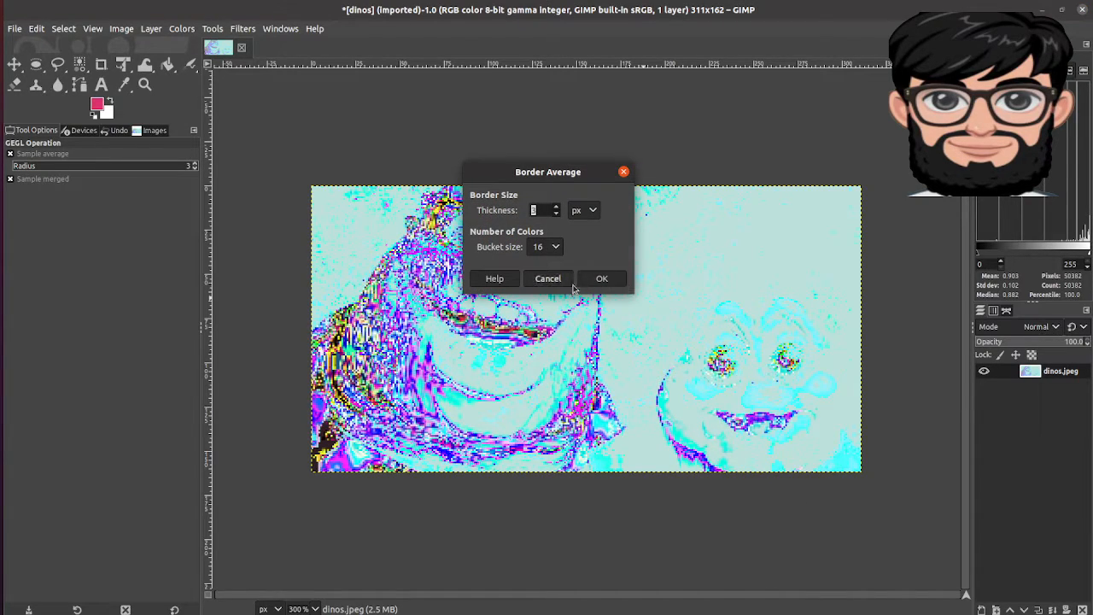
pyautogui.click(605, 278)
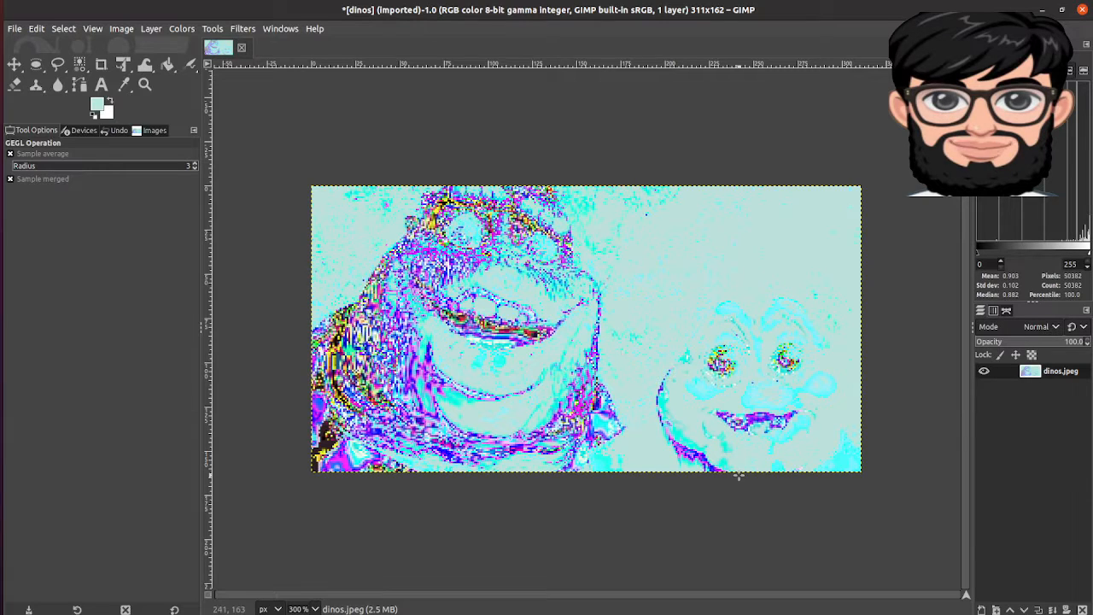
# - Run the Colorcube Analysis to examine the image's set of colors, and close it
pyautogui.rightClick(610, 367)
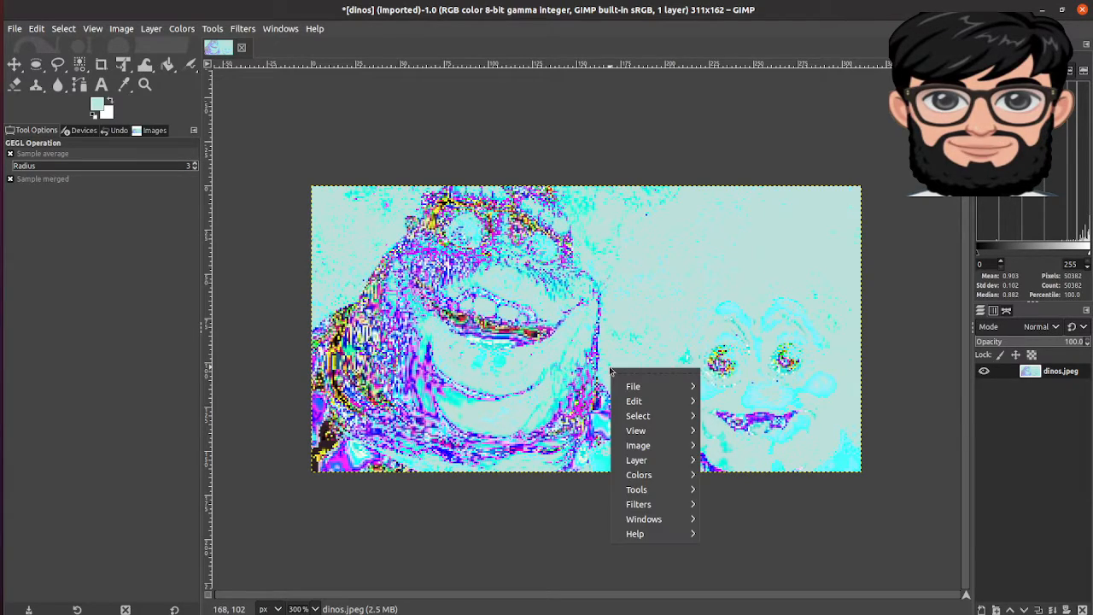
pyautogui.moveTo(658, 480)
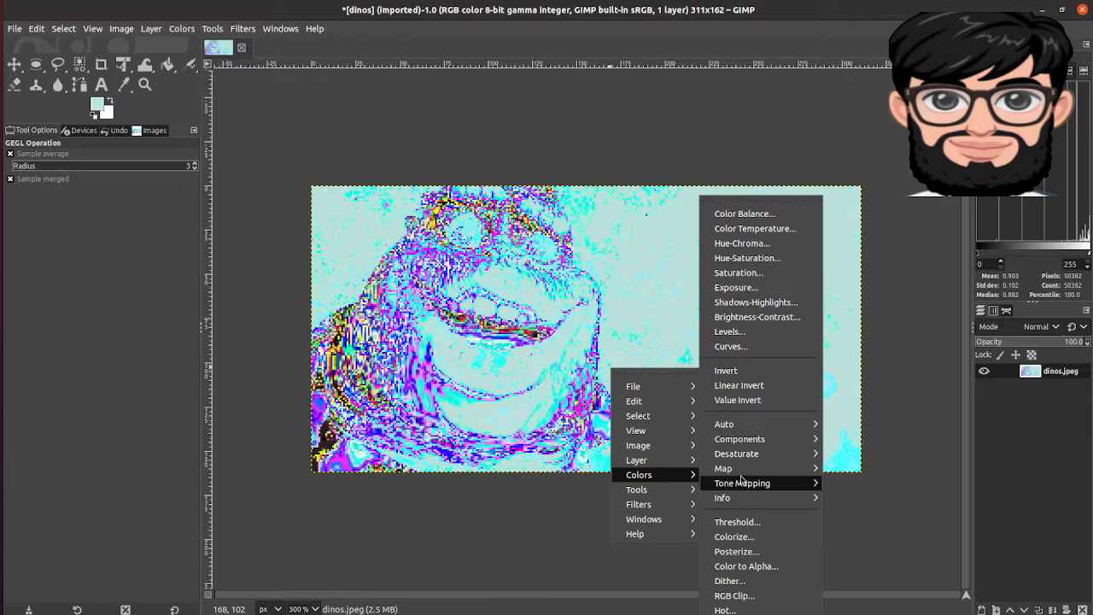
pyautogui.moveTo(726, 498)
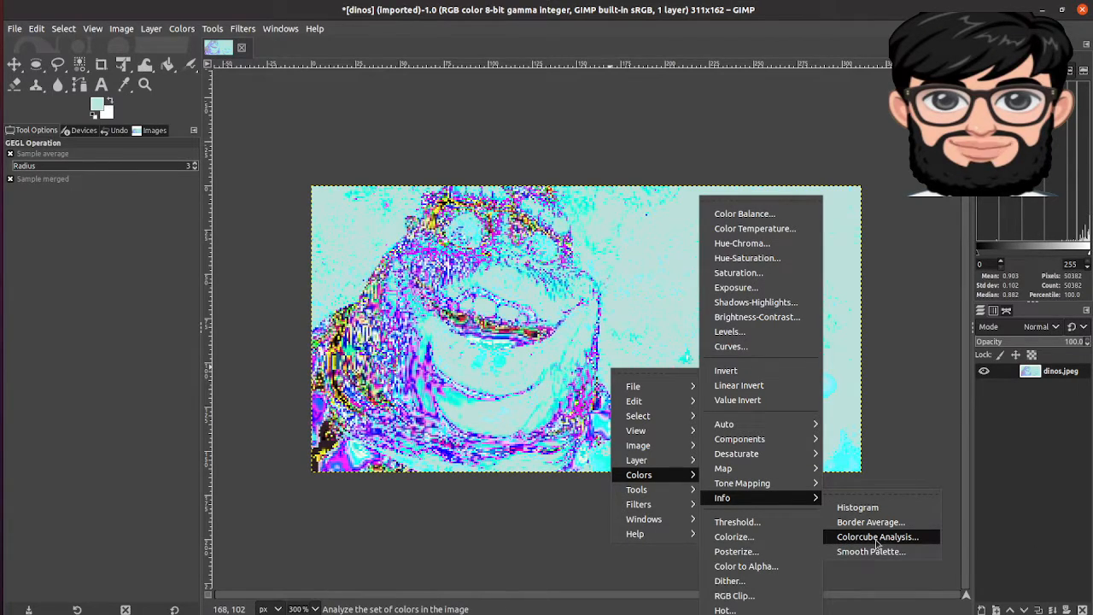
pyautogui.click(875, 541)
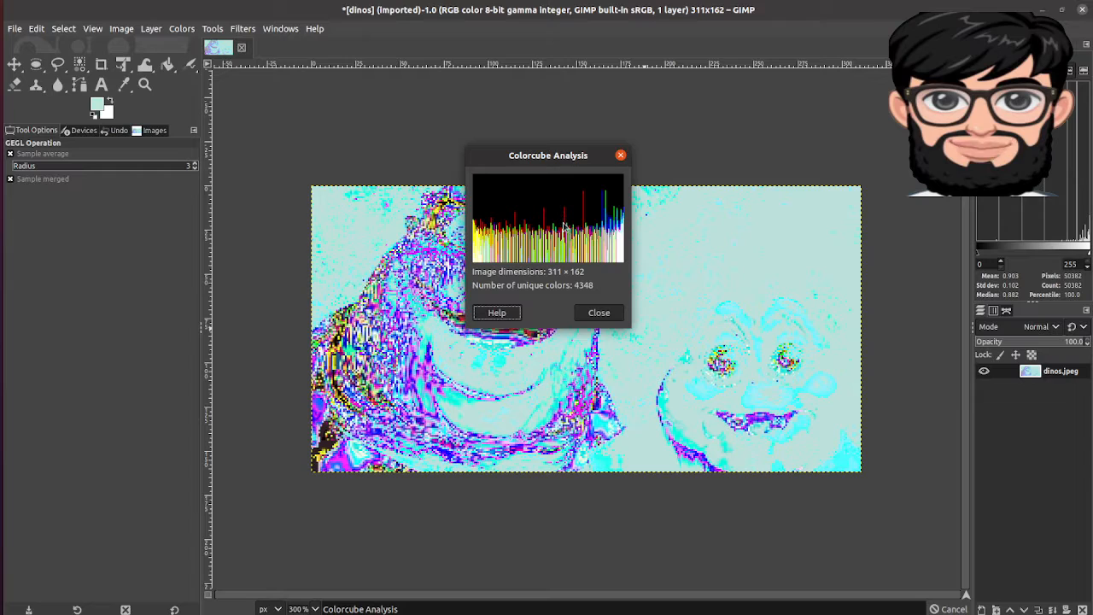
pyautogui.click(599, 312)
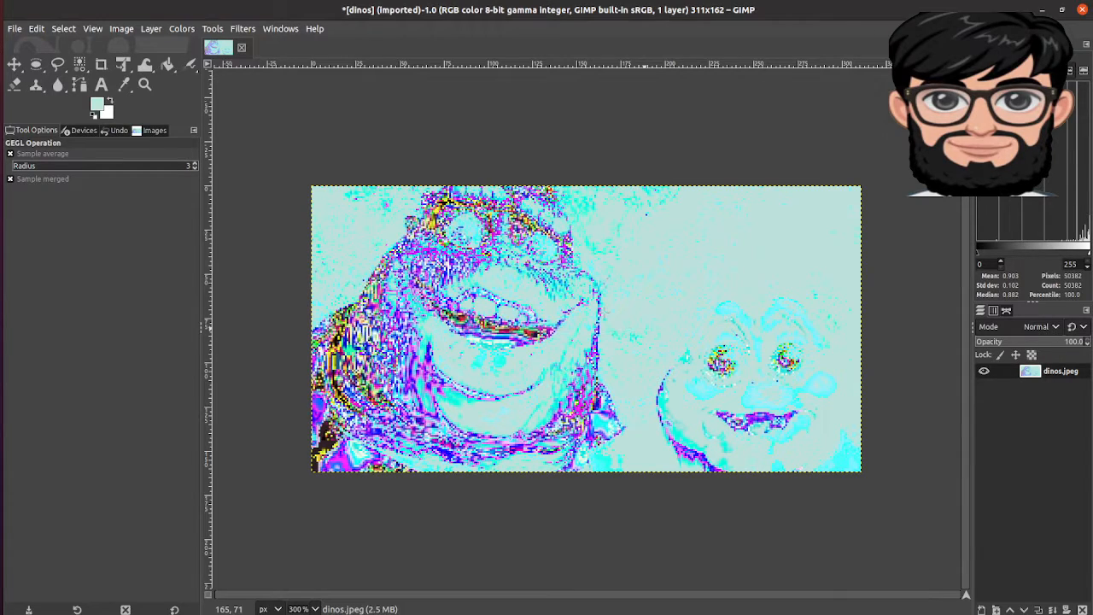
# - Try a Threshold on the Value channel with the range 47 to 195, and discard it
pyautogui.rightClick(583, 323)
pyautogui.moveTo(638, 423)
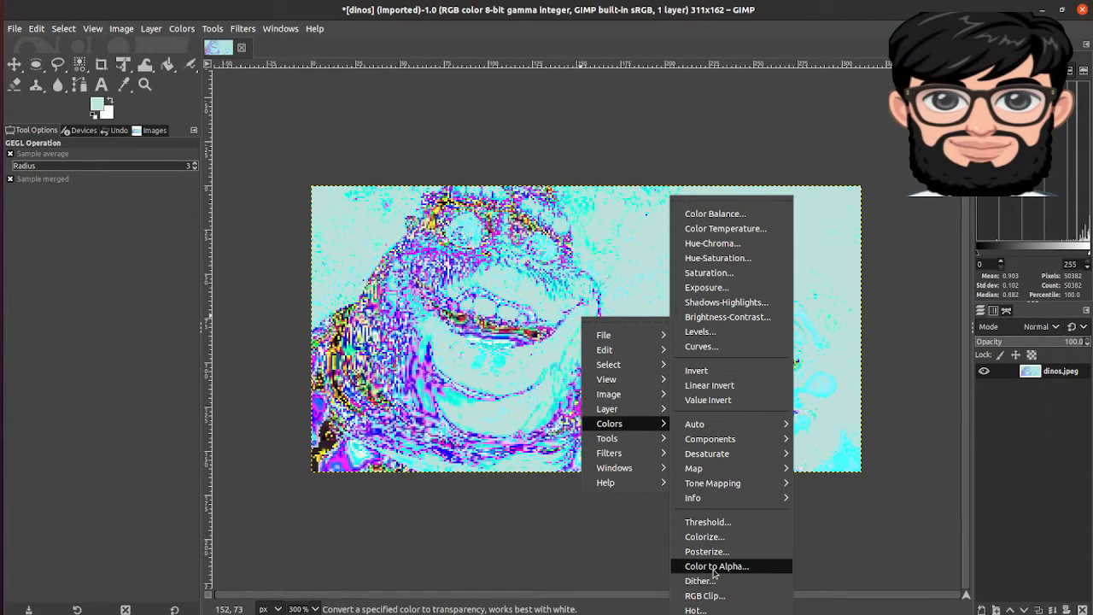
pyautogui.click(708, 522)
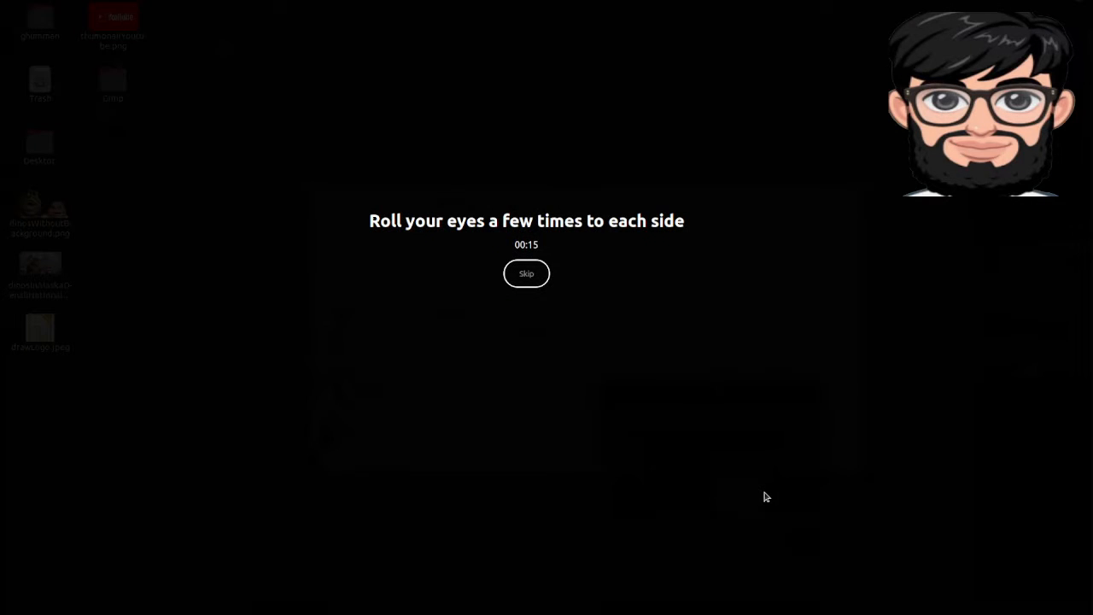
pyautogui.click(526, 274)
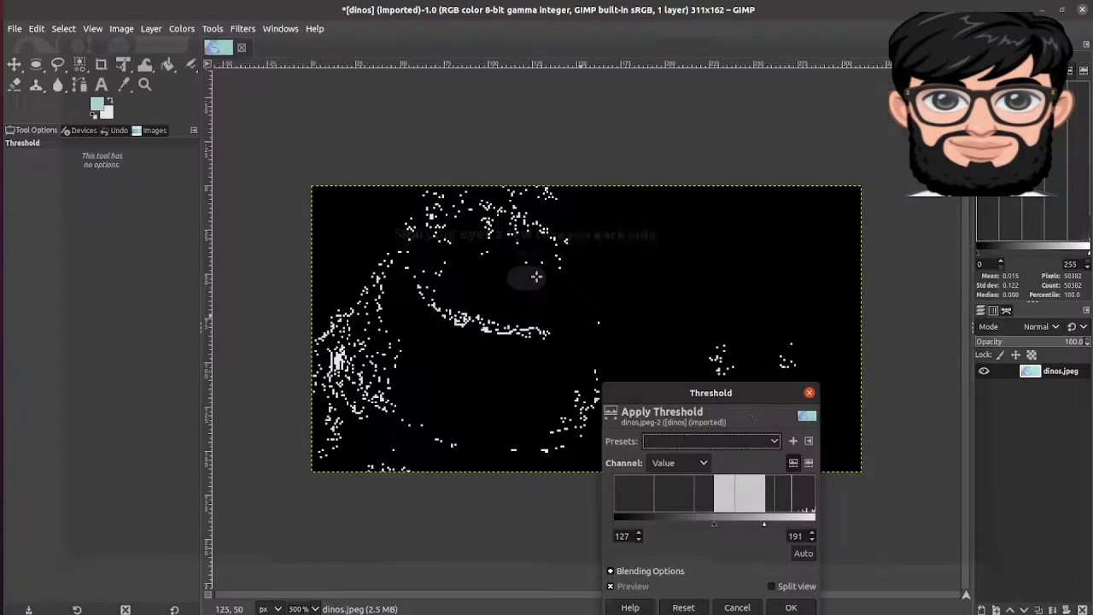
pyautogui.moveTo(791, 511); pyautogui.dragTo(652, 504)
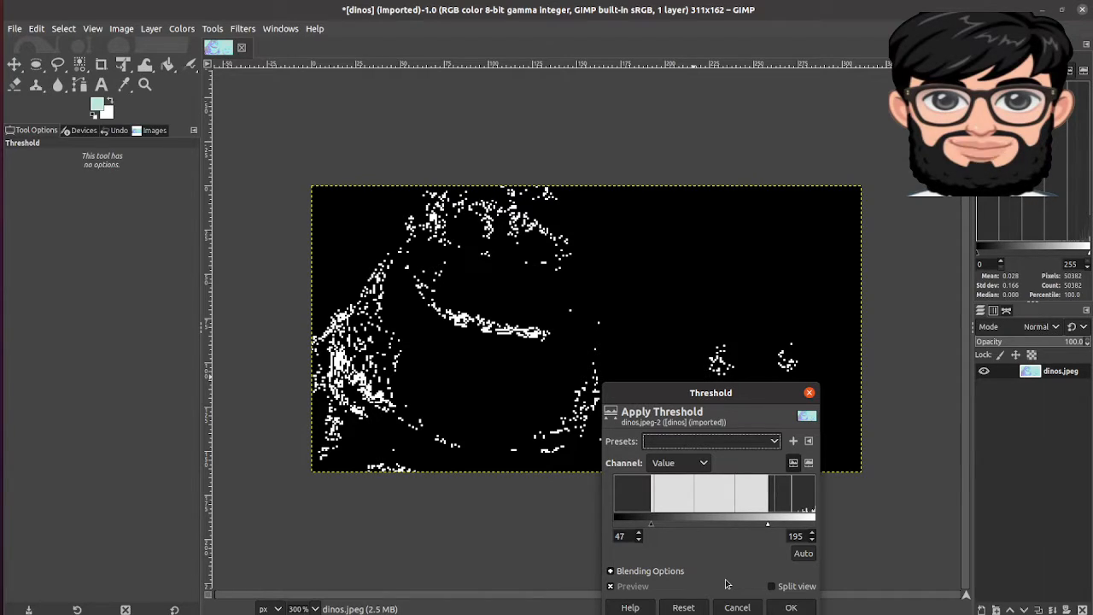
pyautogui.click(810, 394)
# - Try RGB Clip with low limit -1.483 and high limit 1.297, and discard it
pyautogui.rightClick(728, 350)
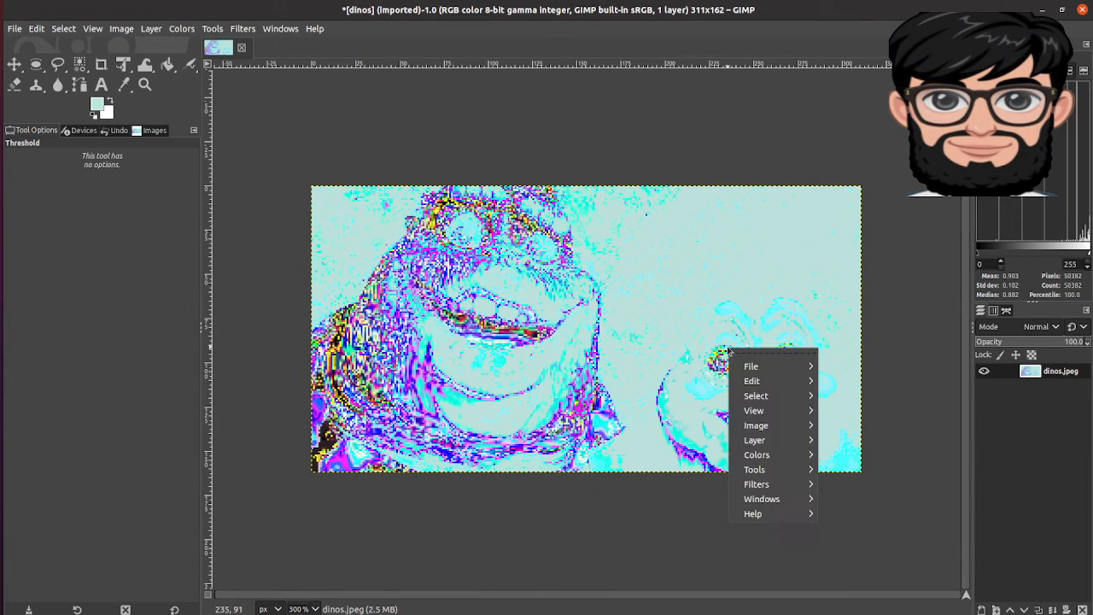
pyautogui.moveTo(768, 455)
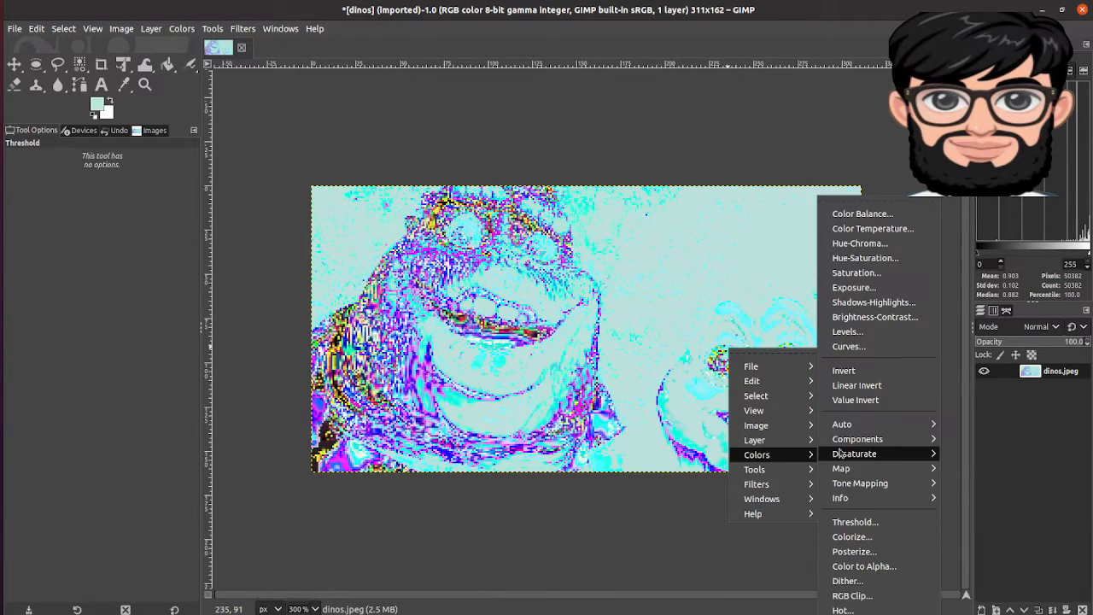
pyautogui.click(854, 595)
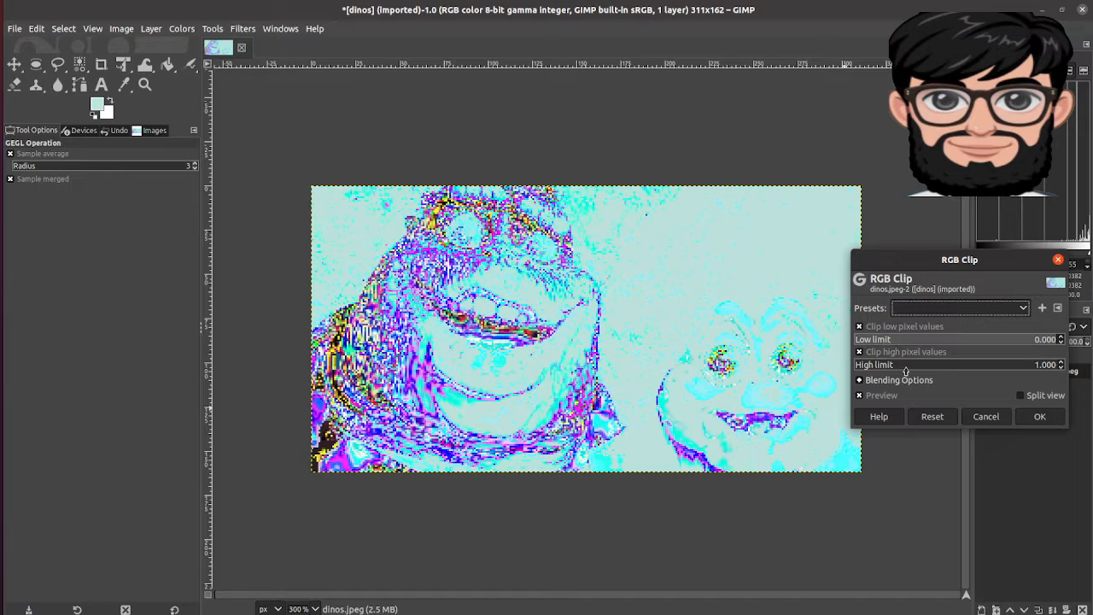
pyautogui.moveTo(906, 370); pyautogui.dragTo(907, 340)
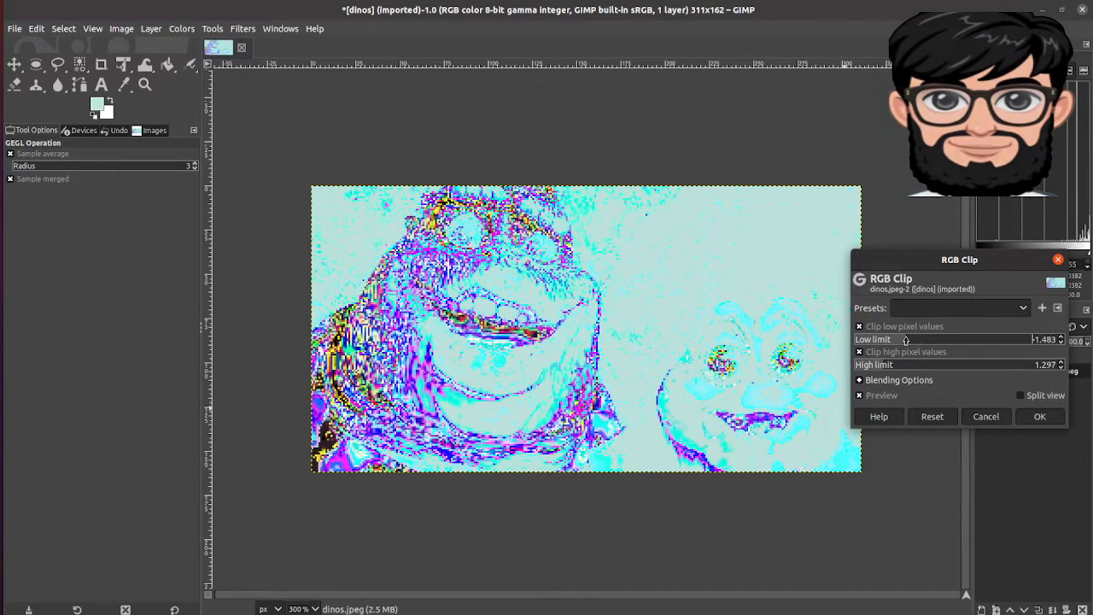
pyautogui.click(986, 417)
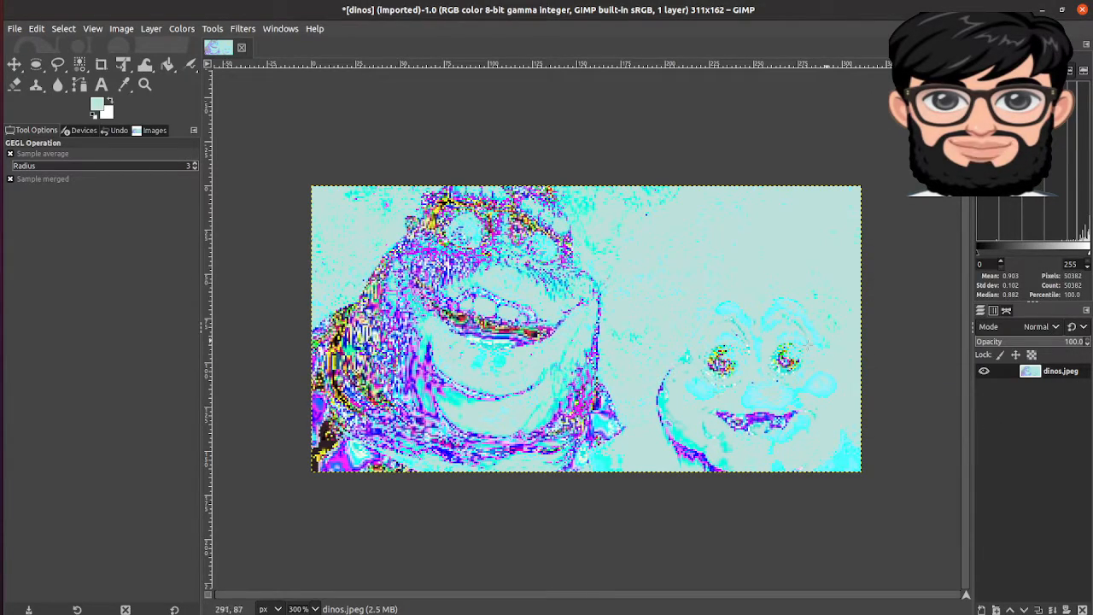
# - Colorize the image, trying the pink ff248e and settling on hue 0.5727, saturation 0.7558 and lightness -0.285
pyautogui.rightClick(659, 349)
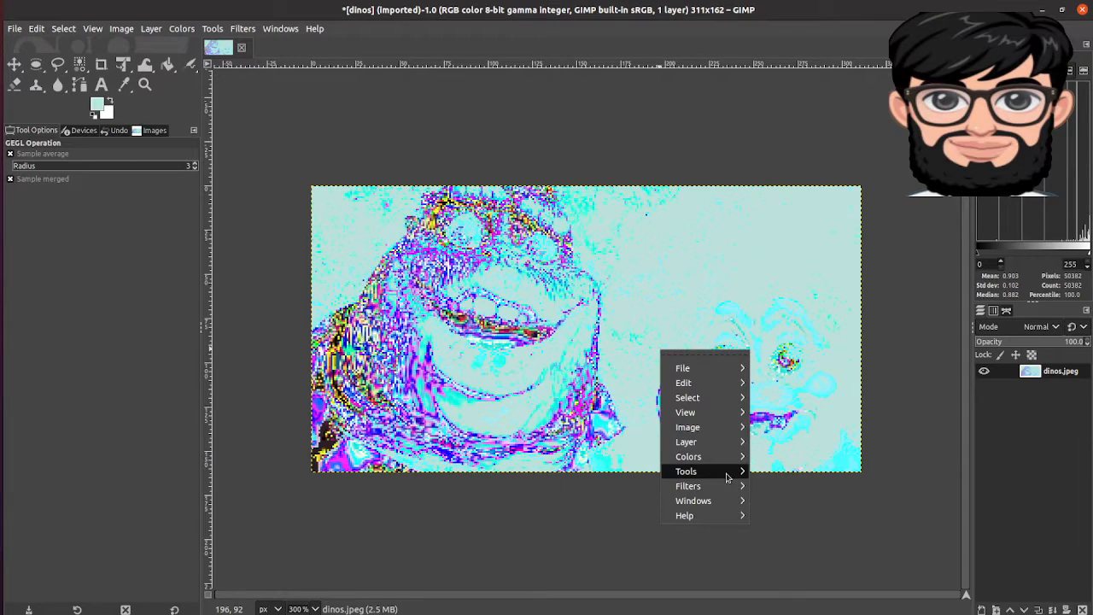
pyautogui.moveTo(726, 457)
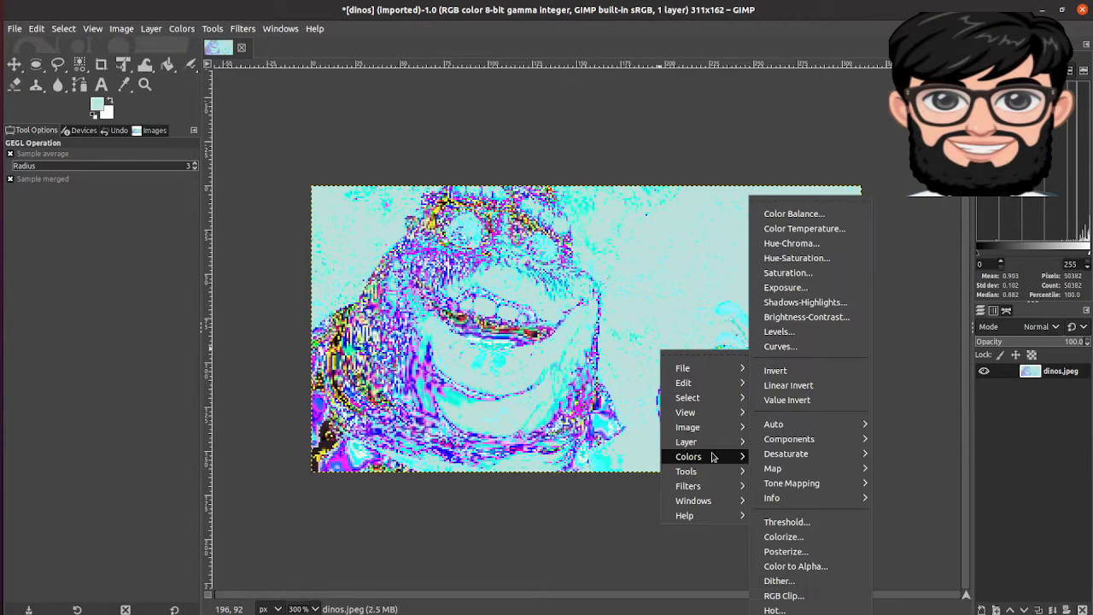
pyautogui.click(796, 537)
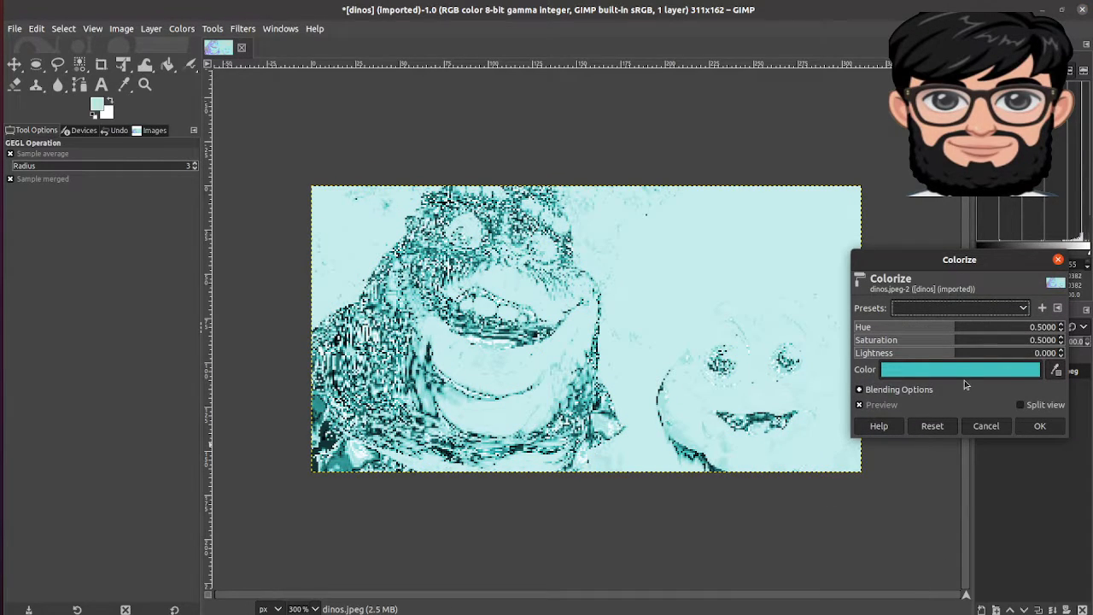
pyautogui.click(956, 370)
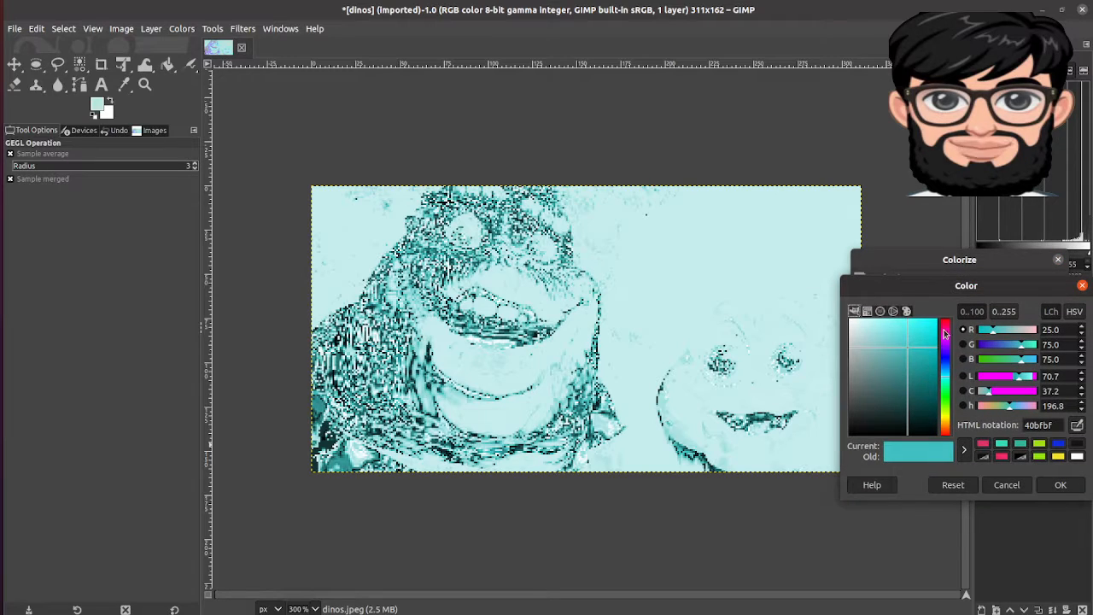
pyautogui.click(944, 328)
pyautogui.moveTo(925, 332); pyautogui.dragTo(925, 316)
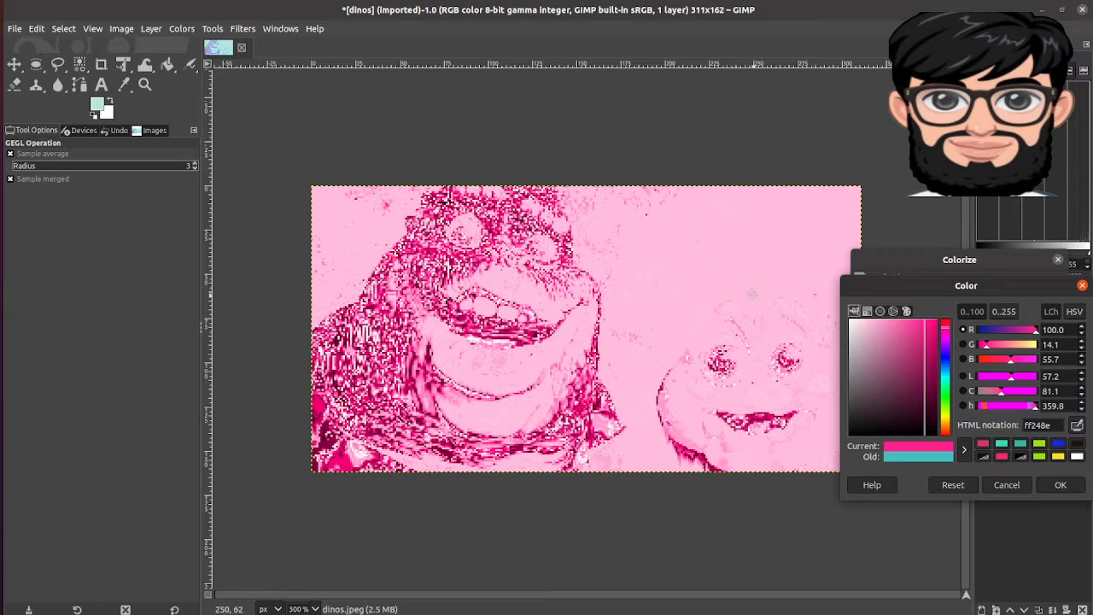
pyautogui.click(1062, 486)
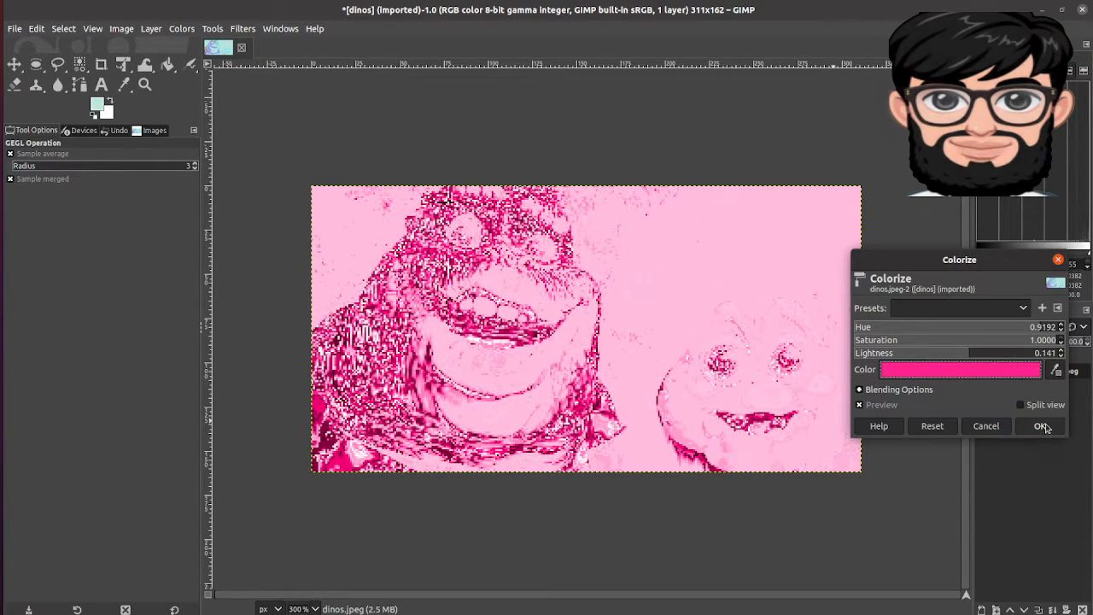
pyautogui.moveTo(991, 356); pyautogui.dragTo(971, 331)
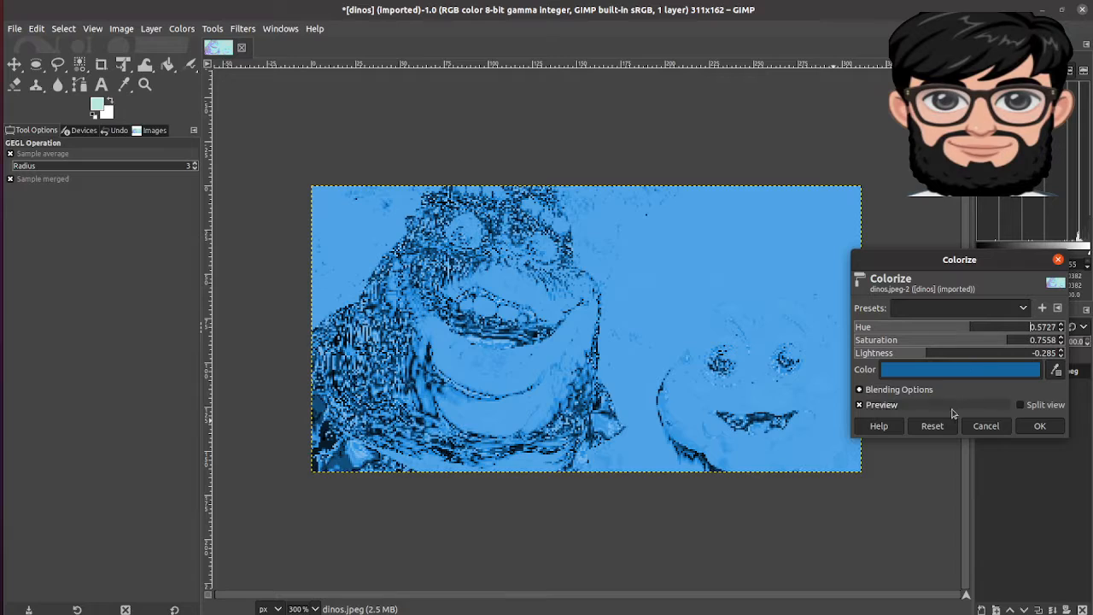
pyautogui.click(1039, 426)
# - Display the Hot filter's mode and action options, and close them without applying
pyautogui.rightClick(727, 331)
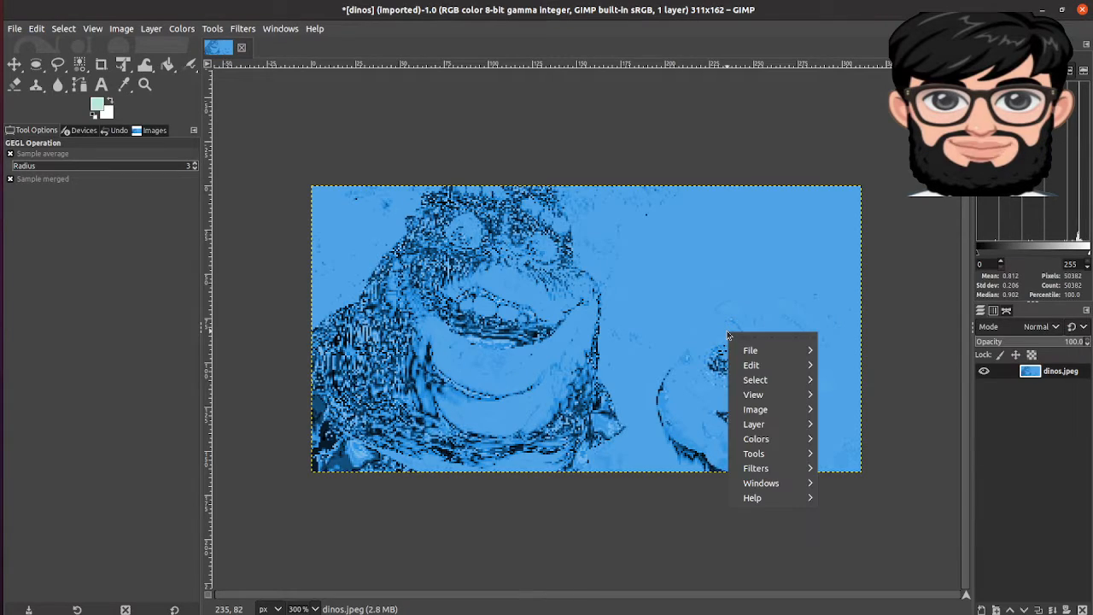
pyautogui.moveTo(766, 443)
pyautogui.moveTo(754, 395)
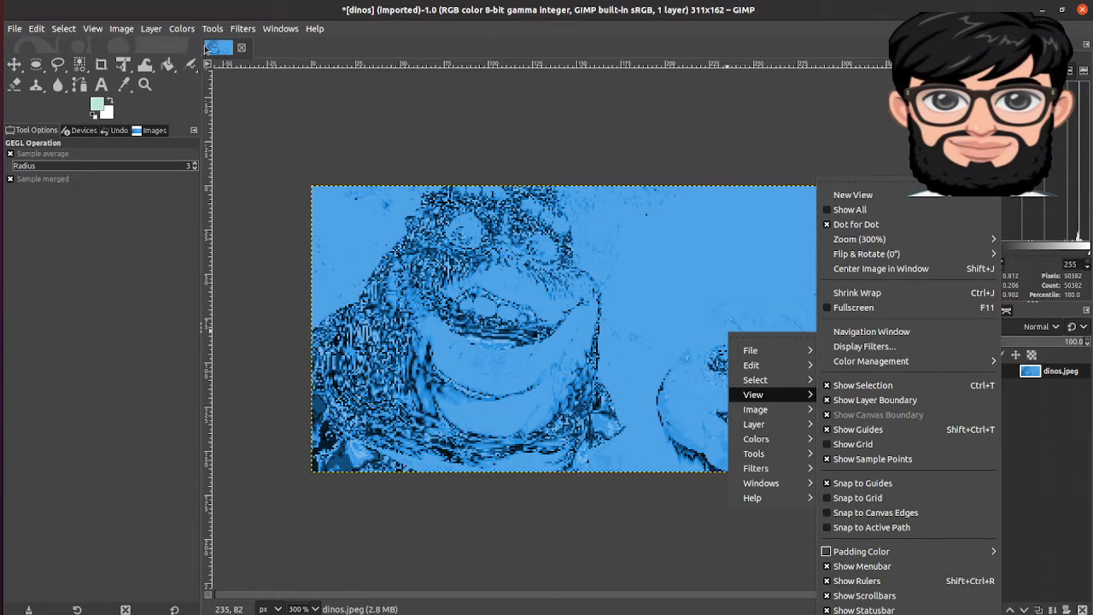
pyautogui.click(181, 28)
pyautogui.click(181, 28)
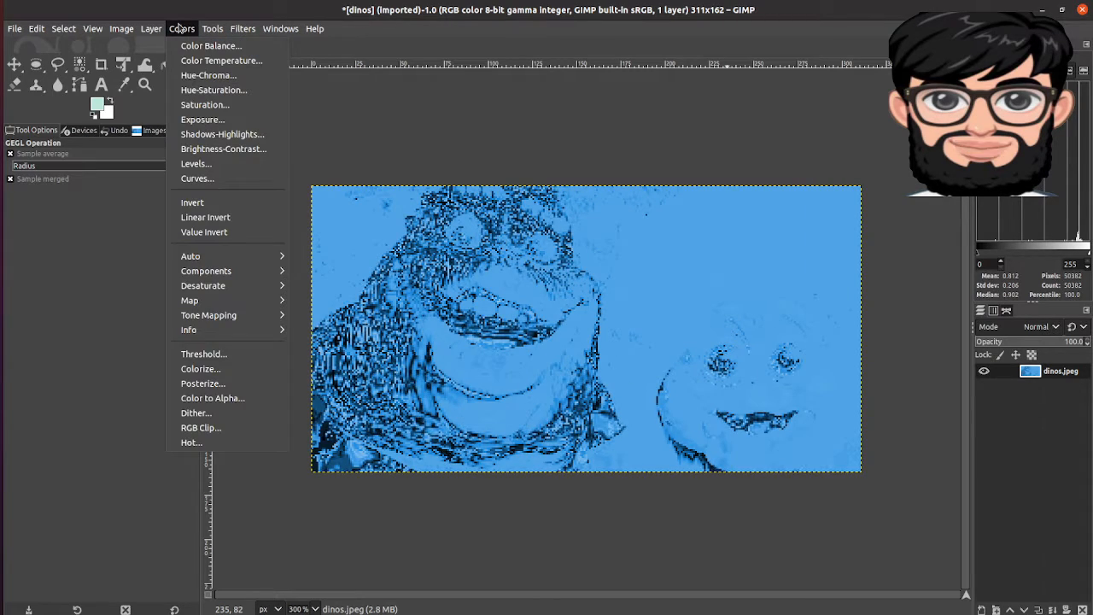
pyautogui.click(225, 443)
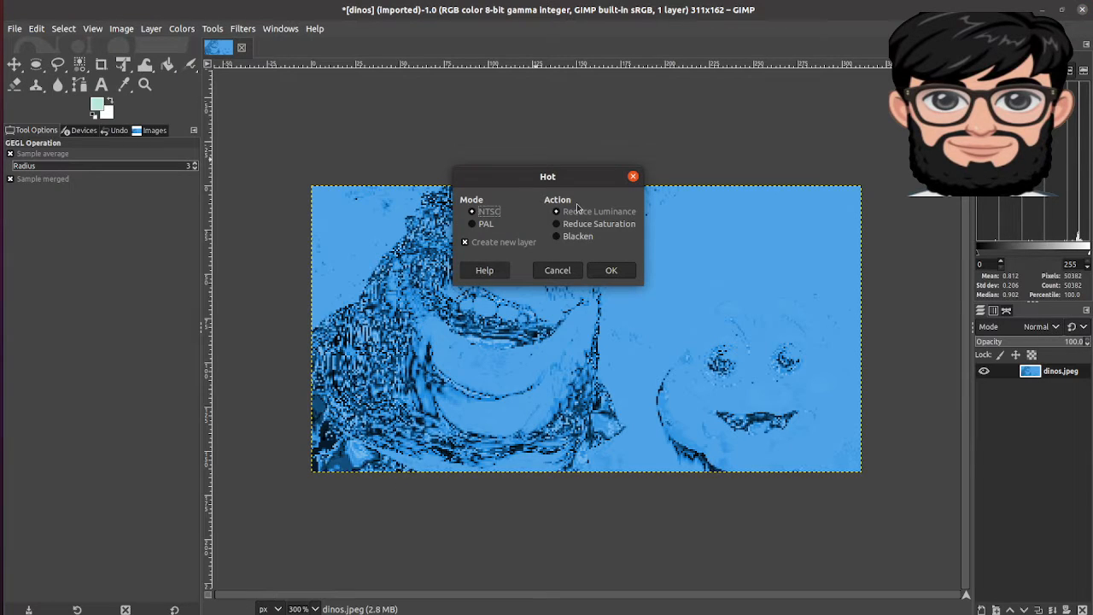
pyautogui.click(565, 270)
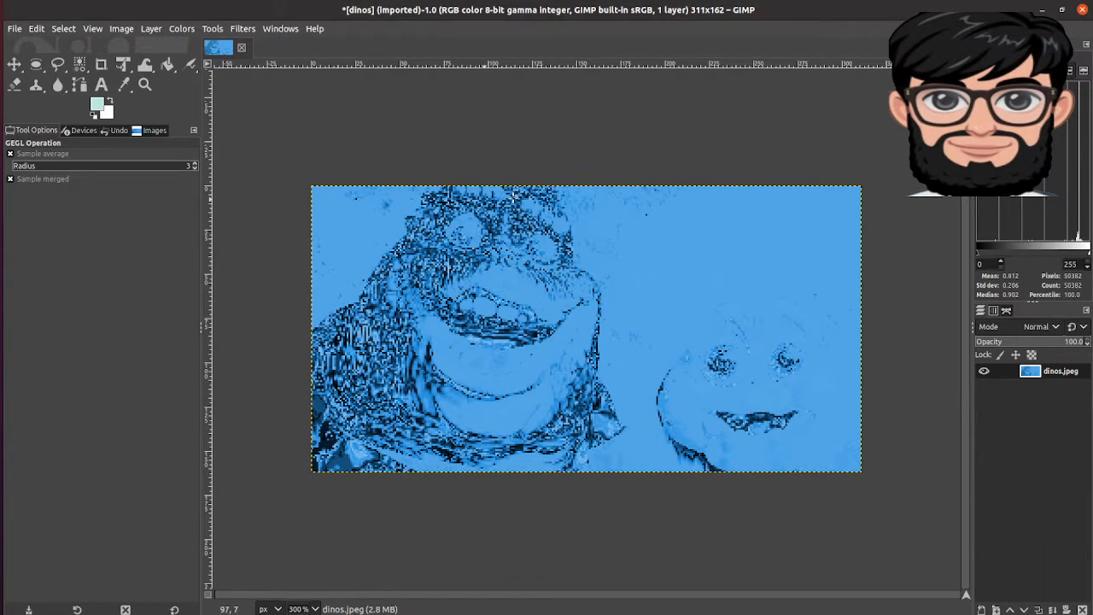
pyautogui.rightClick(729, 359)
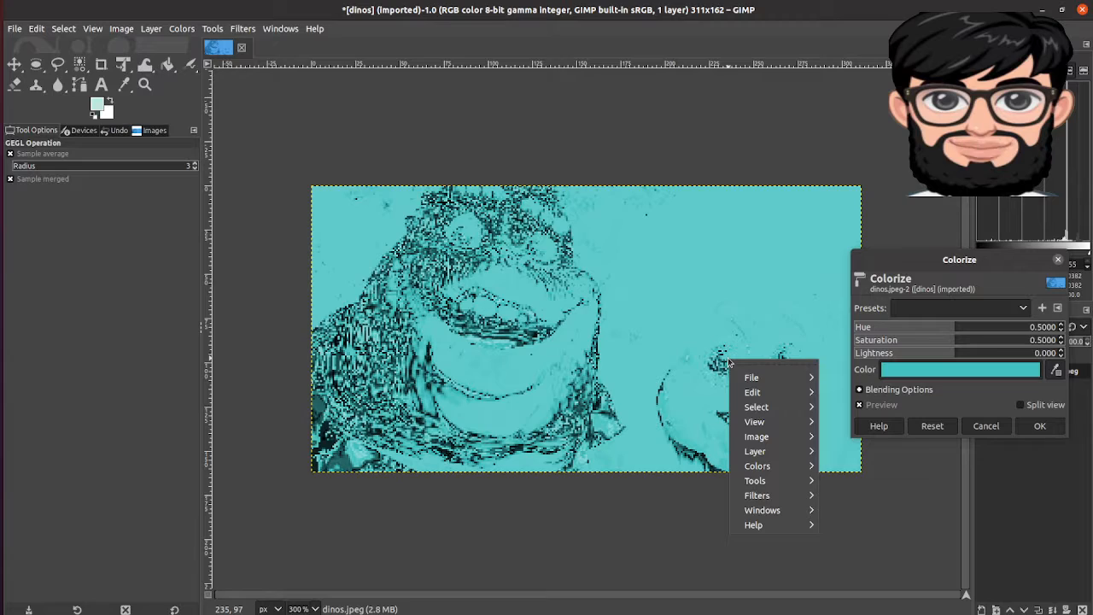
pyautogui.moveTo(771, 473)
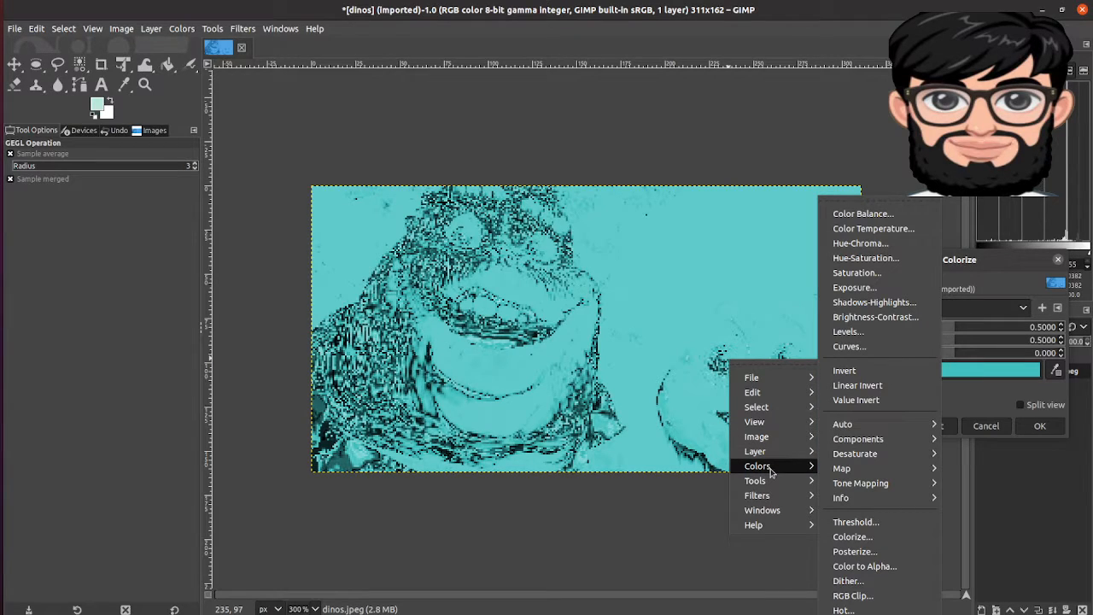
pyautogui.click(430, 140)
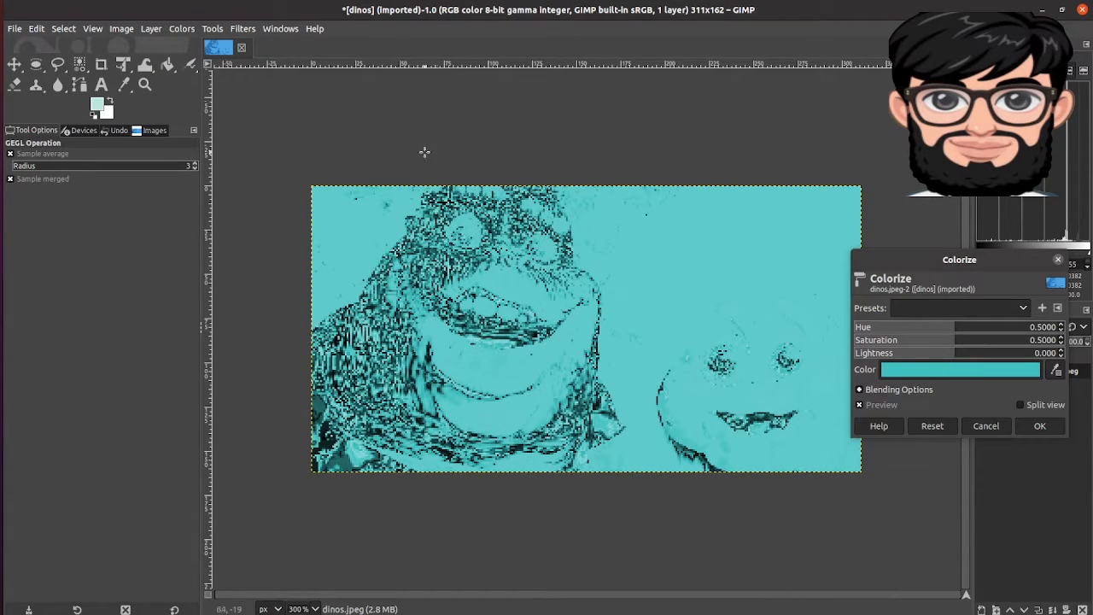
pyautogui.click(182, 28)
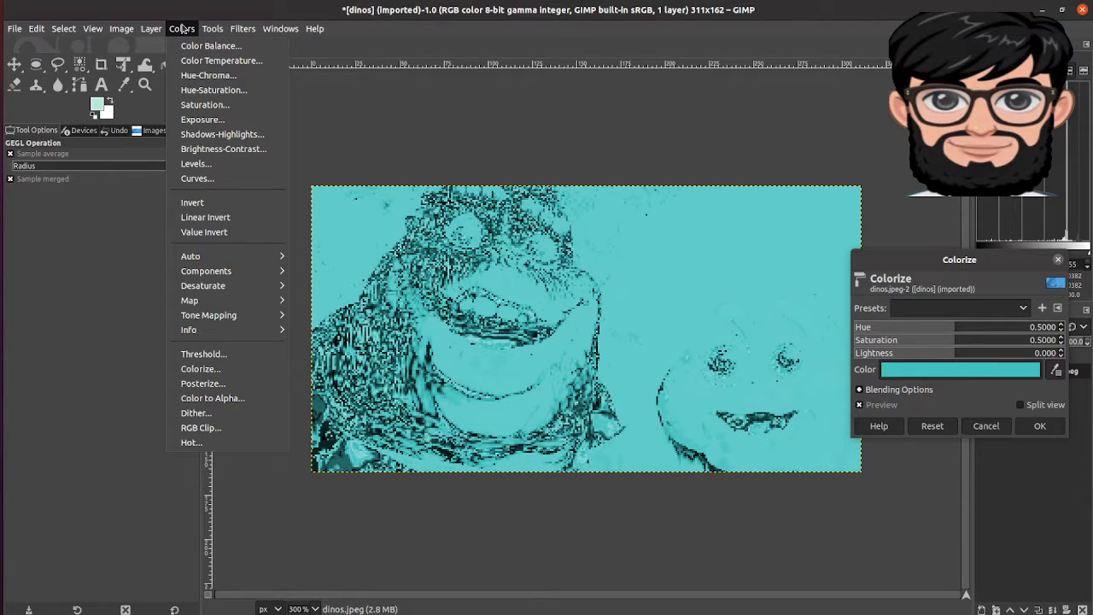
pyautogui.click(456, 151)
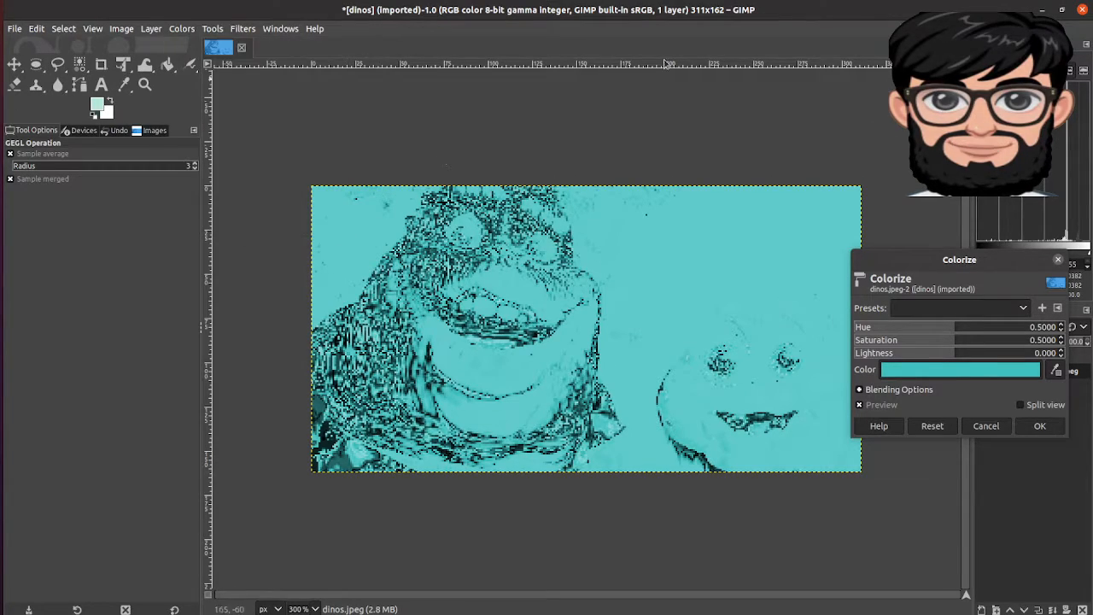
pyautogui.click(958, 2)
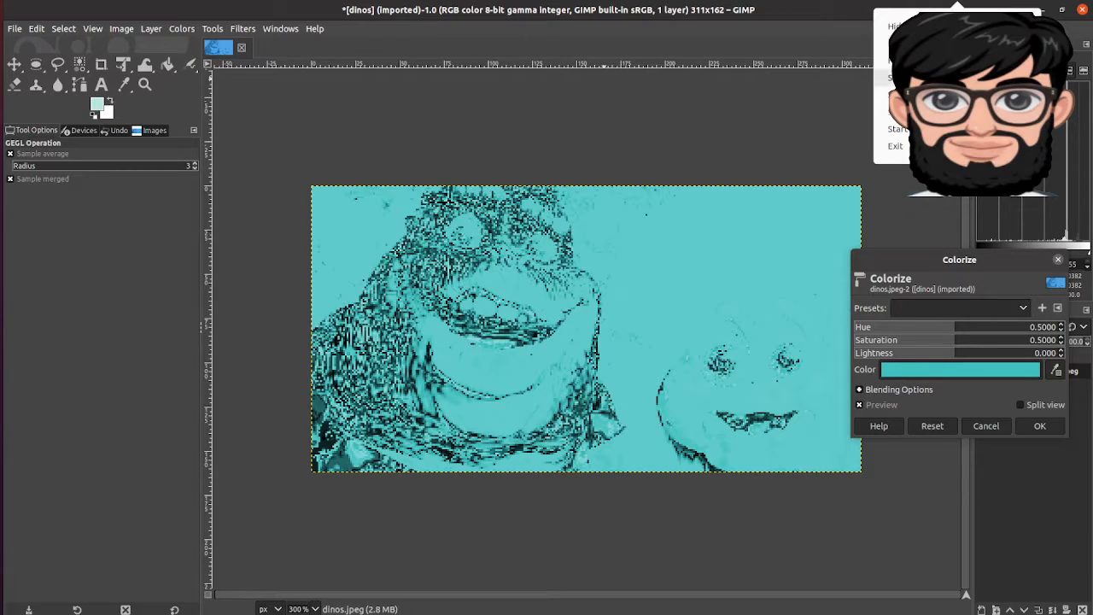